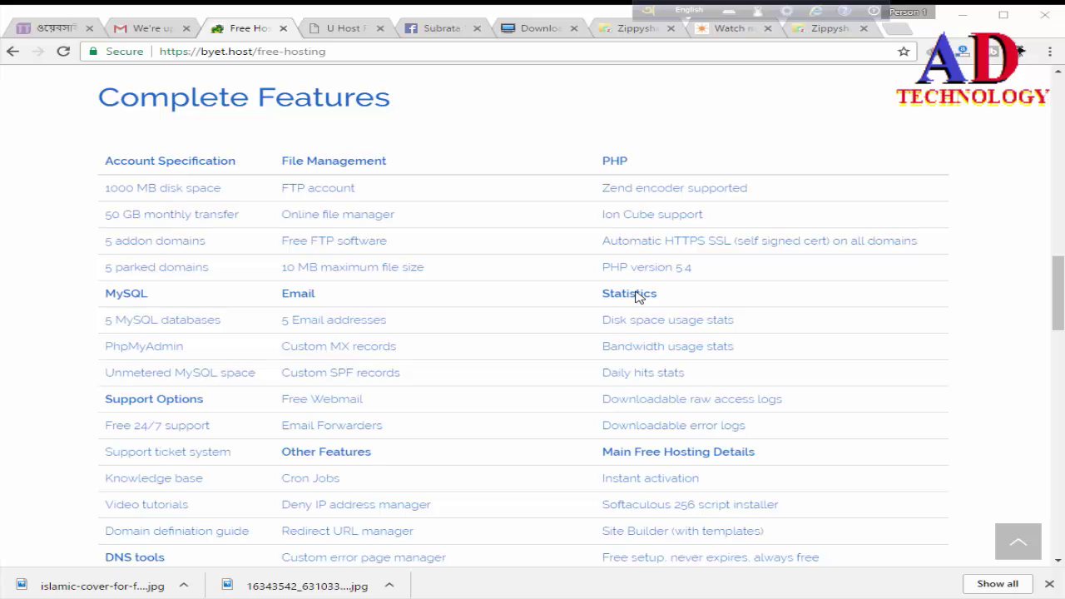
Step: Search Google for 'vp login' from the U Host Full tab's address bar
left_click(331, 29)
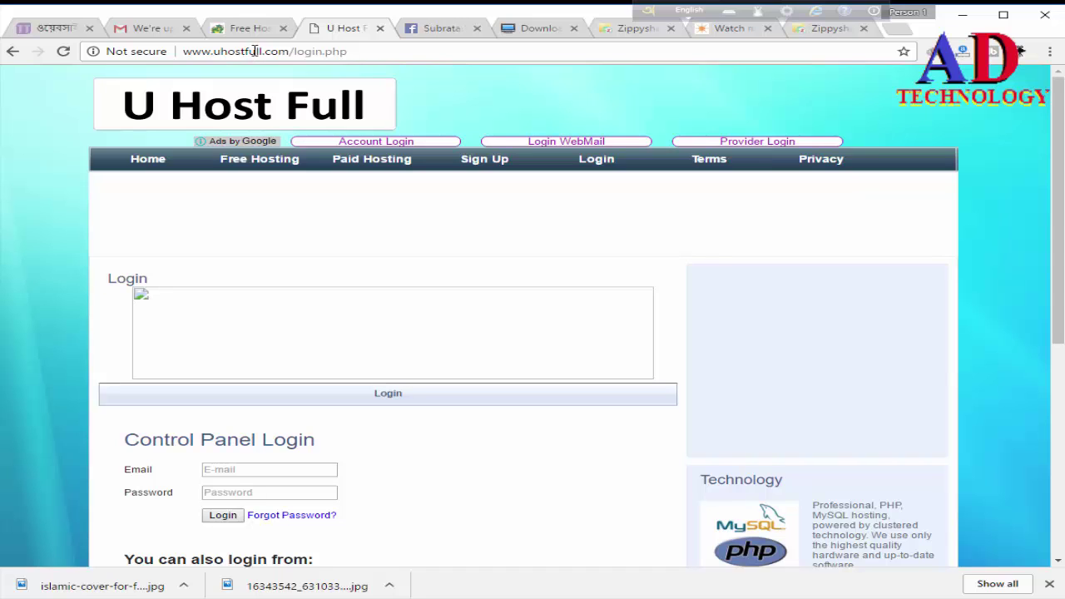
left_click(255, 50)
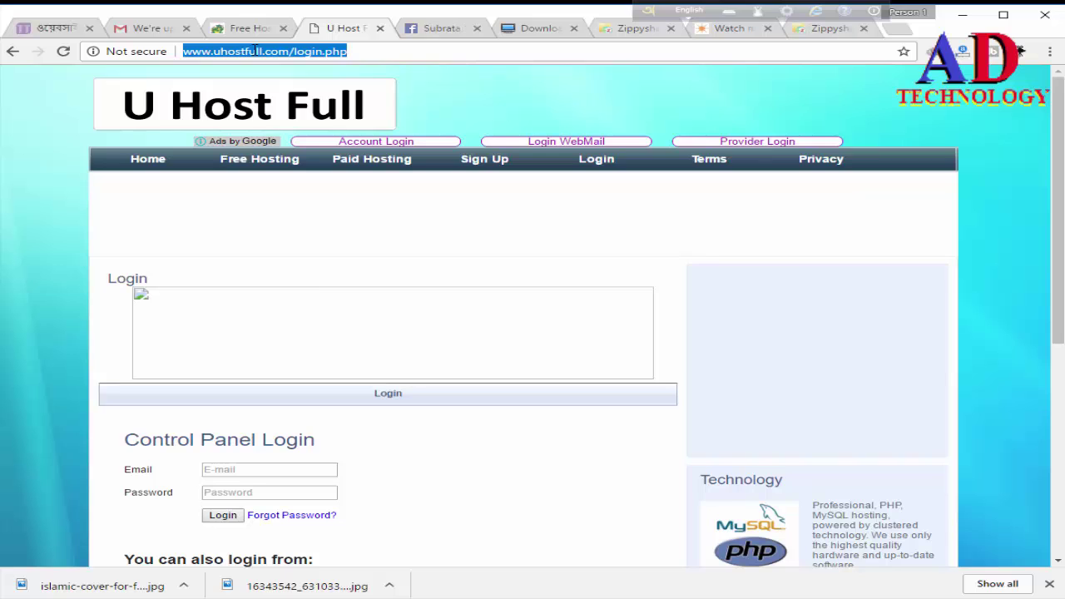
type("p")
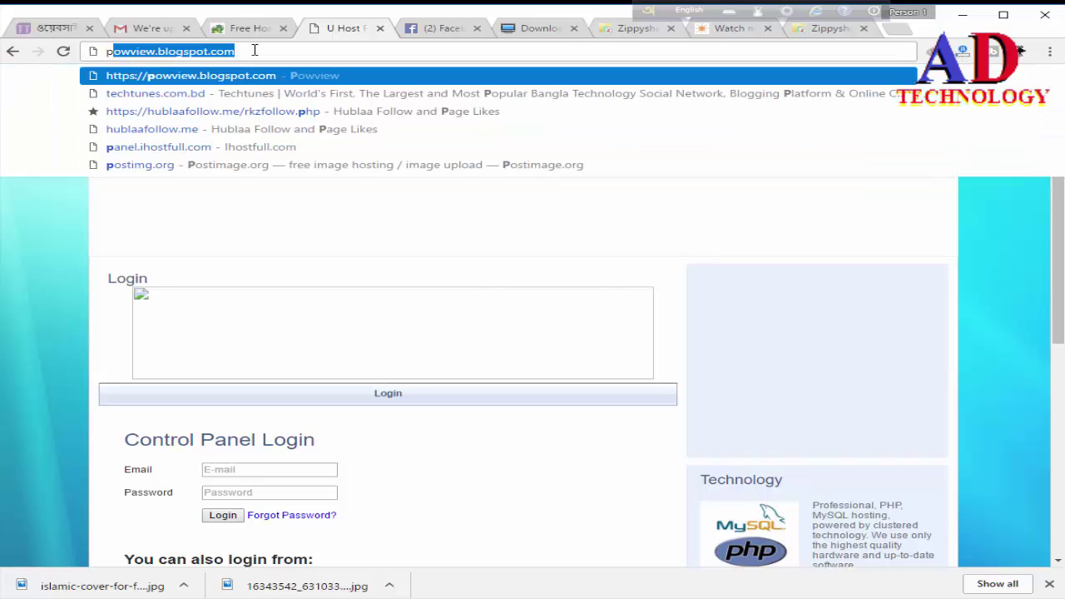
key("BackSpace")
key("BackSpace")
type("w")
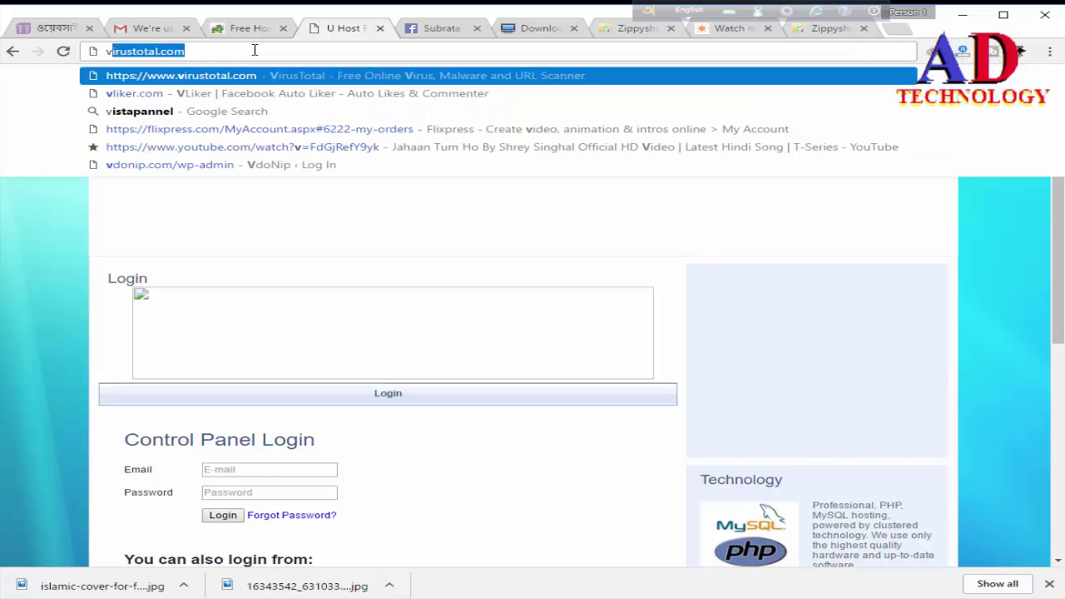
key("BackSpace")
key("BackSpace")
type("pann")
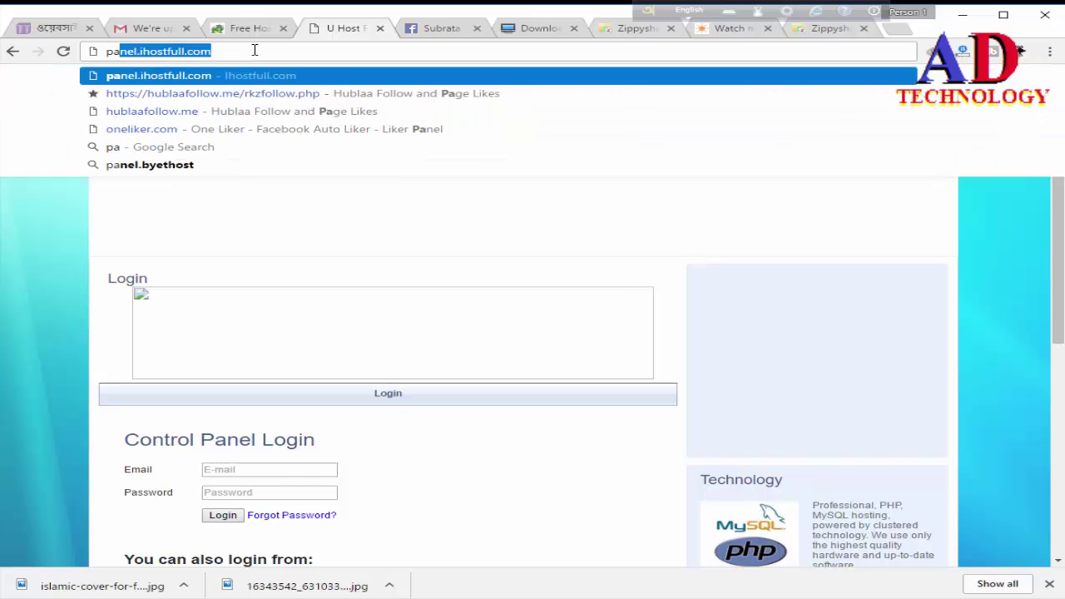
key("BackSpace")
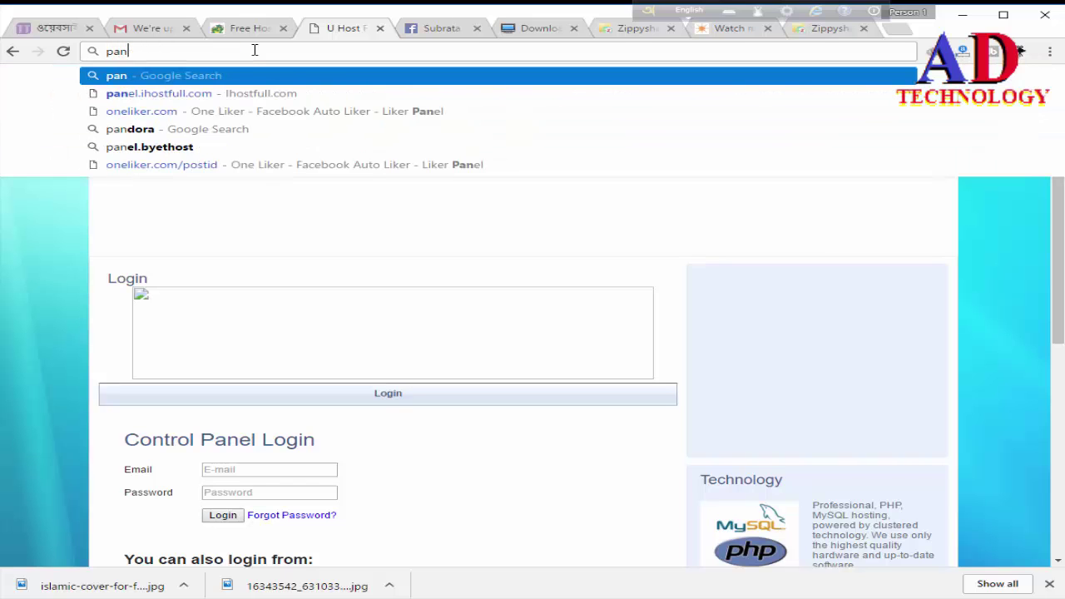
type("el.")
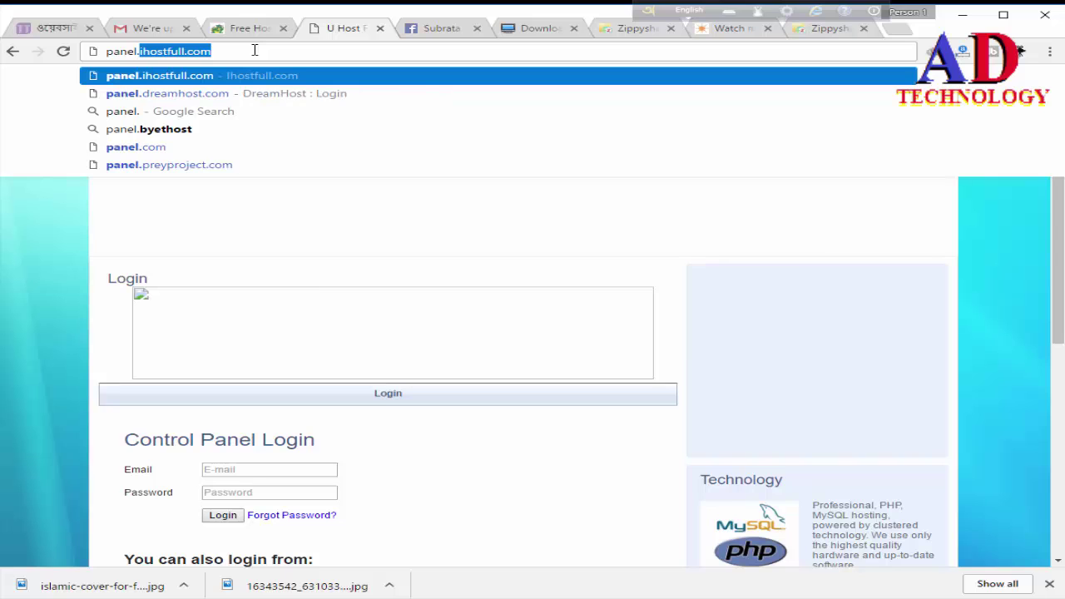
key("BackSpace")
key("BackSpace")
key("BackSpace")
key("BackSpace")
key("BackSpace")
key("BackSpace")
key("BackSpace")
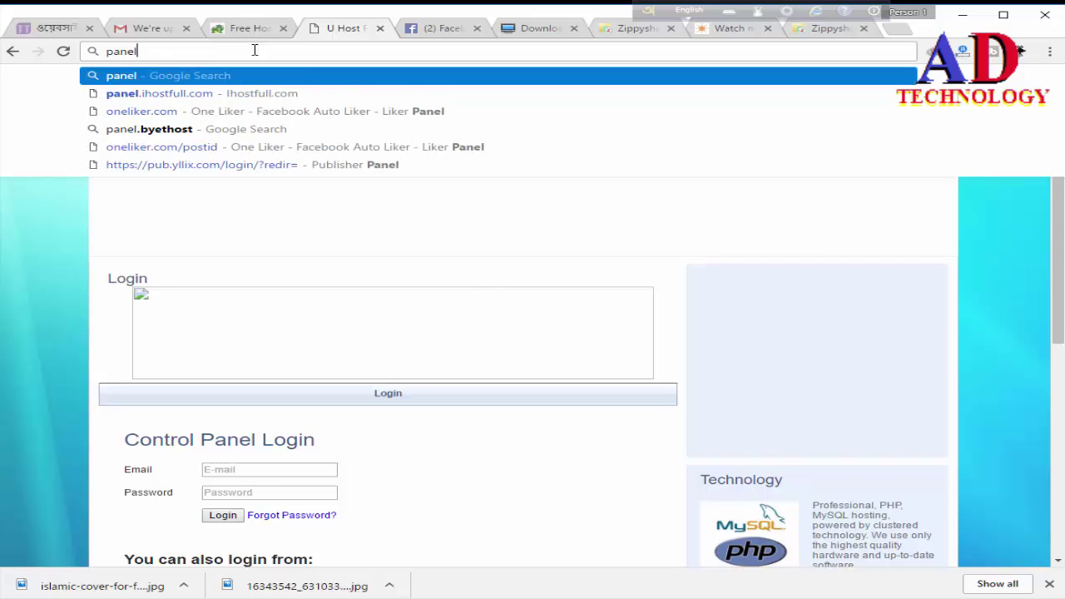
type("vp lop")
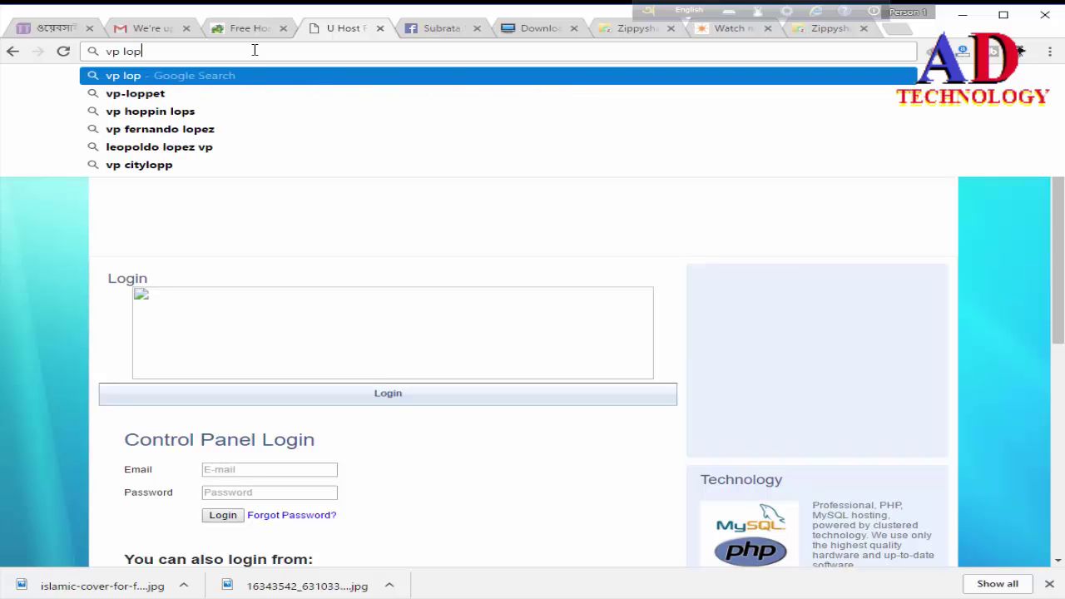
key("BackSpace")
type("gin")
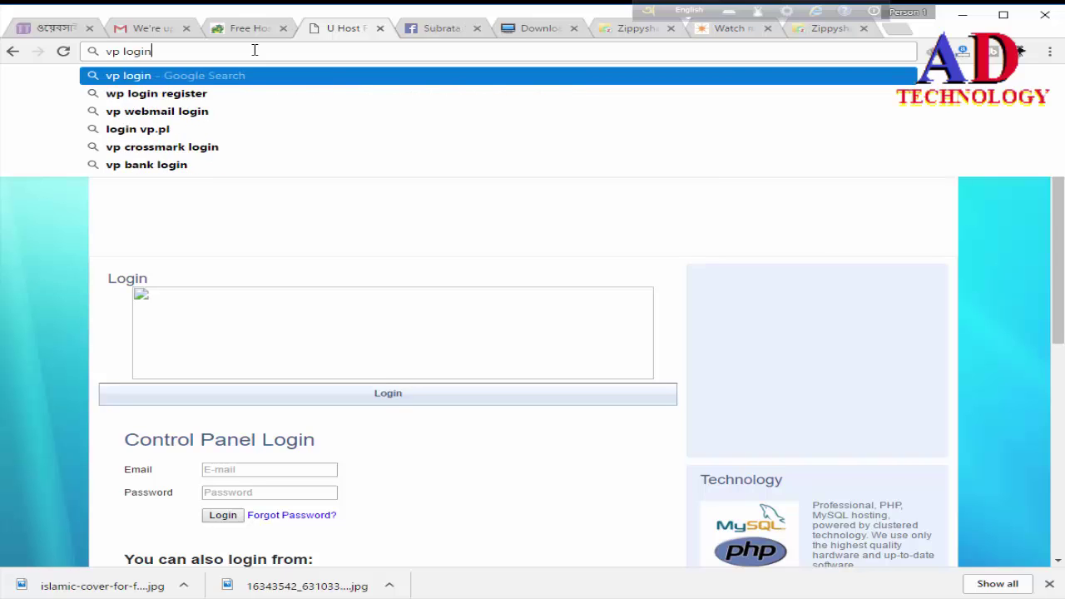
key("Return")
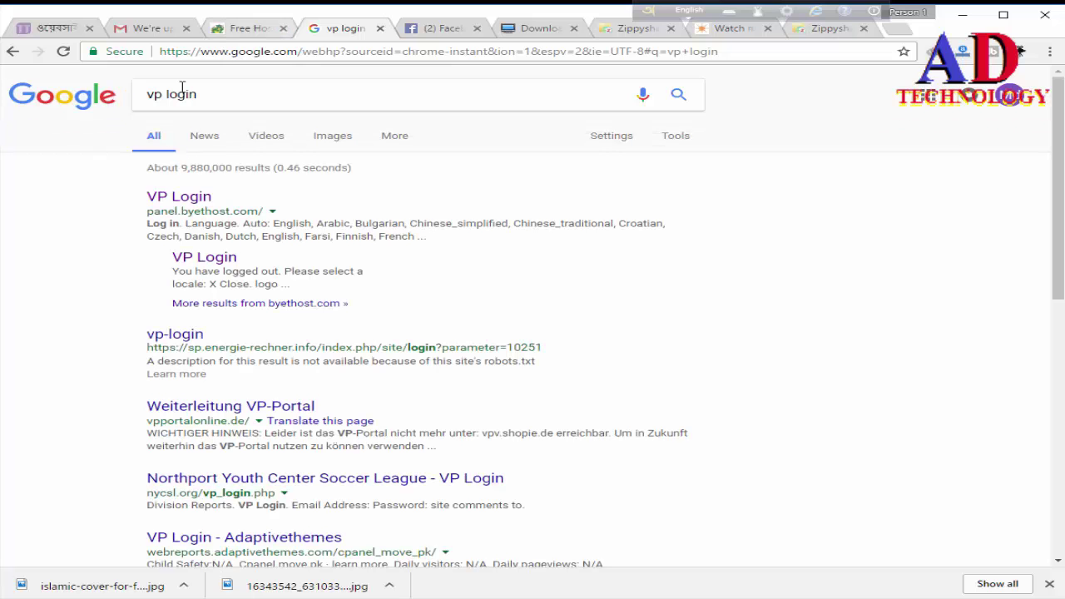
Step: Glance back at the byet.host hosting page, then return to the vp login results
left_click(246, 30)
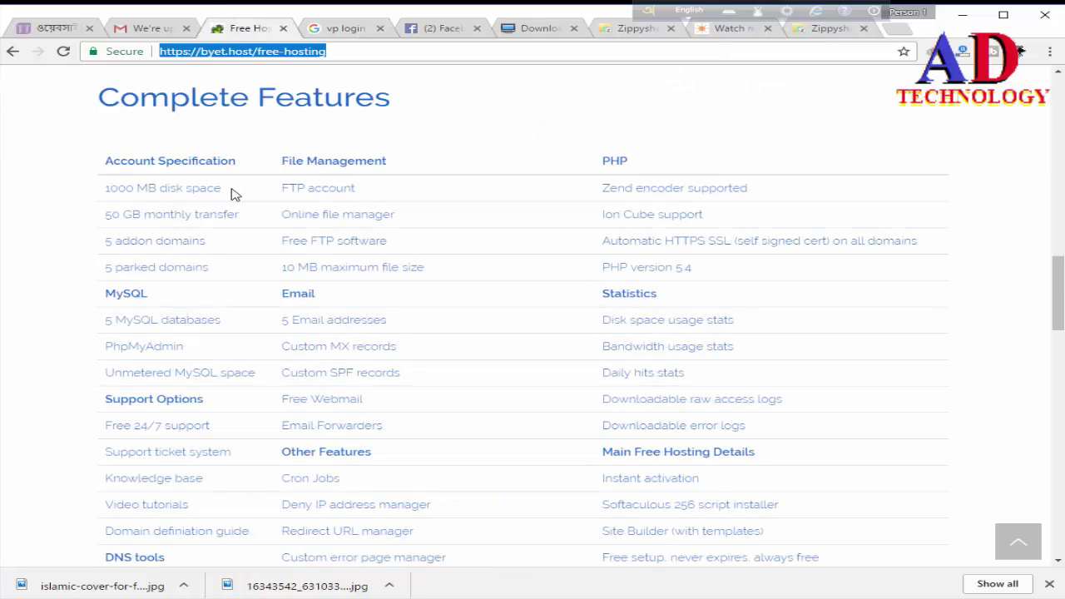
scroll(218, 202, "up", 3)
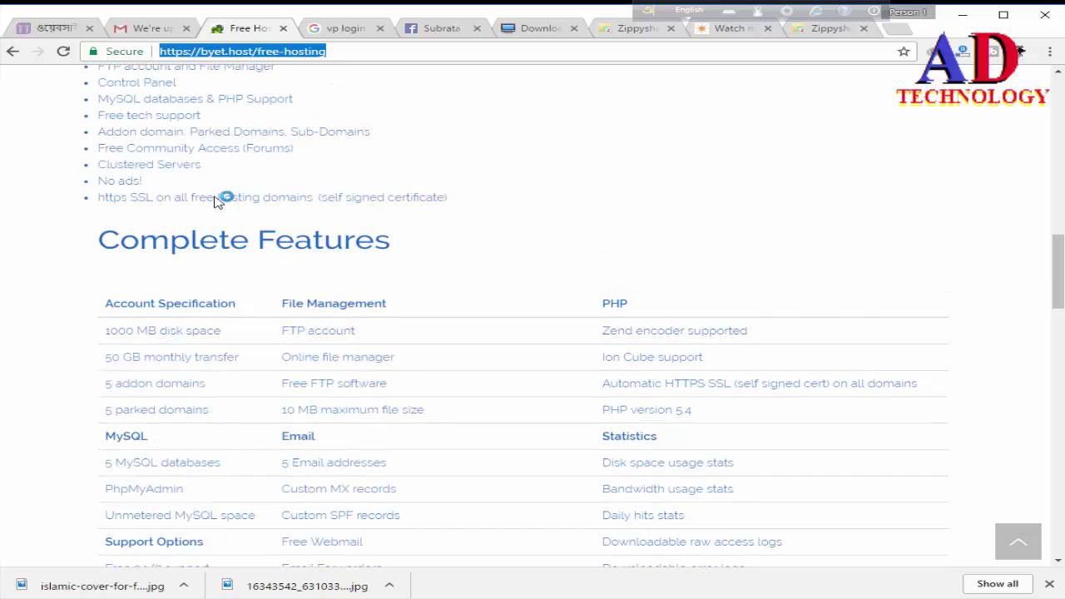
scroll(215, 182, "up", 6)
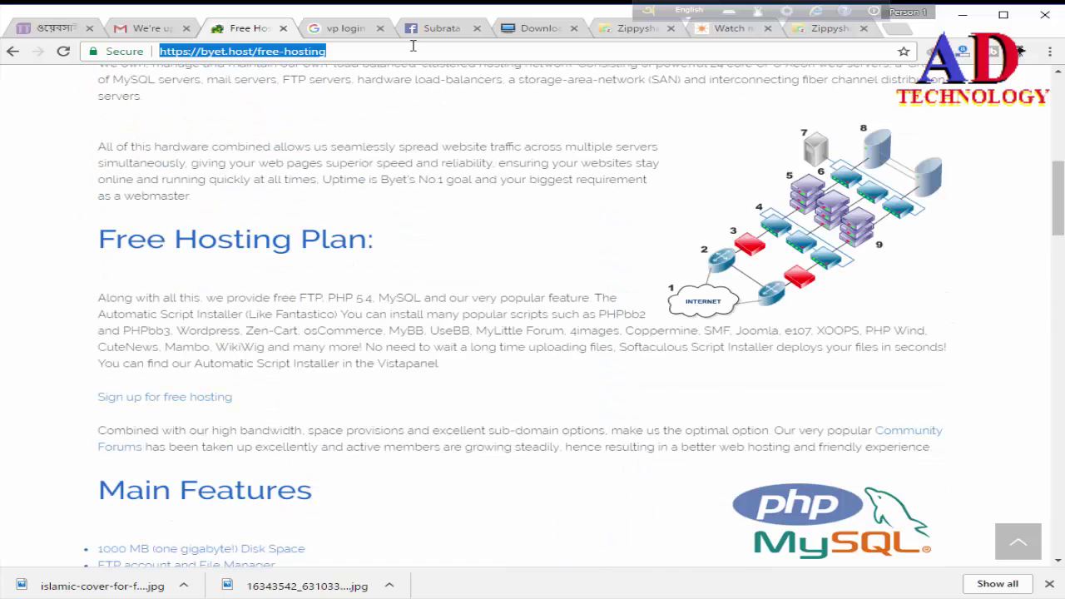
scroll(391, 99, "up", 10)
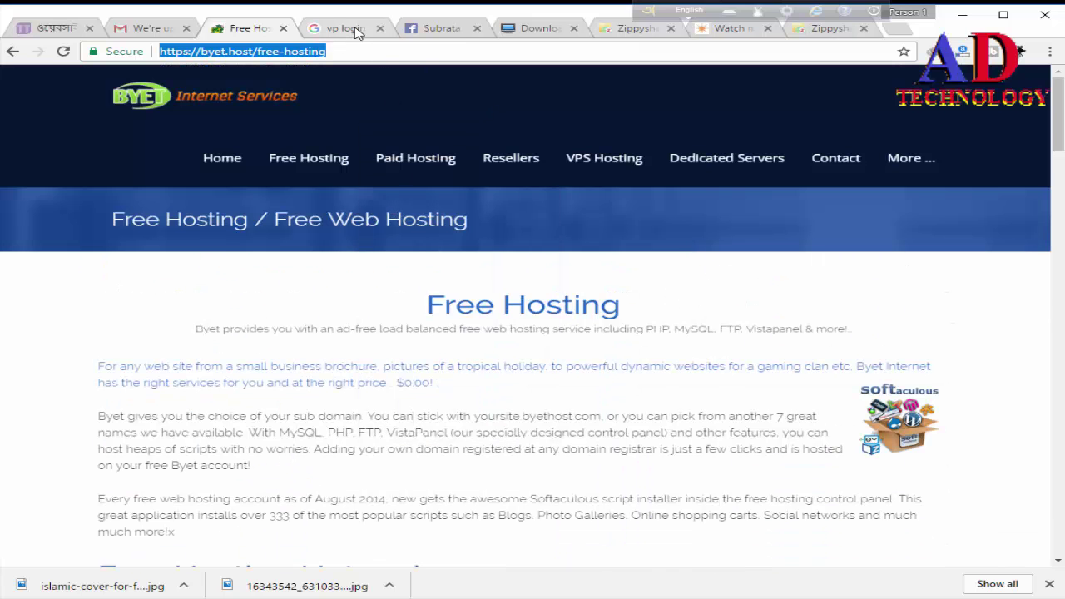
left_click(351, 29)
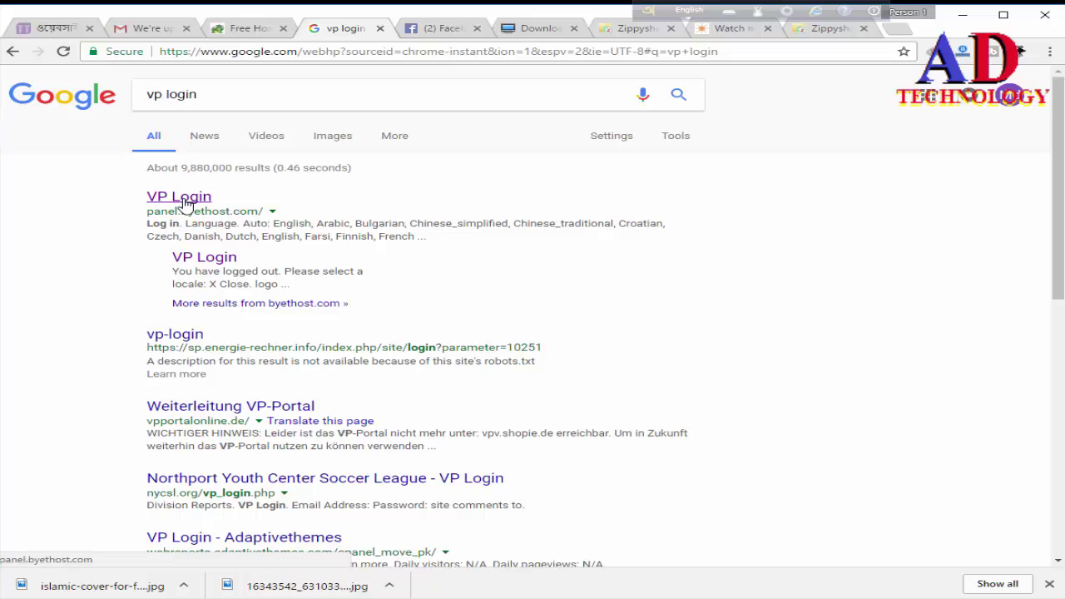
Step: Open the VP Login page for panel.byethost.com and fill in the saved username
left_click(184, 204)
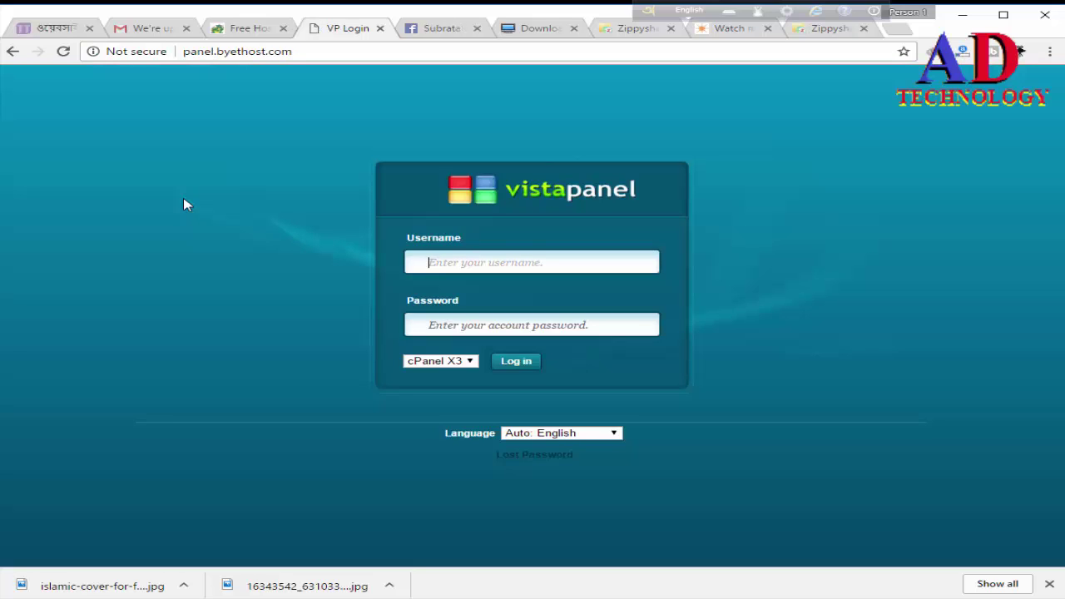
type("vy36w4")
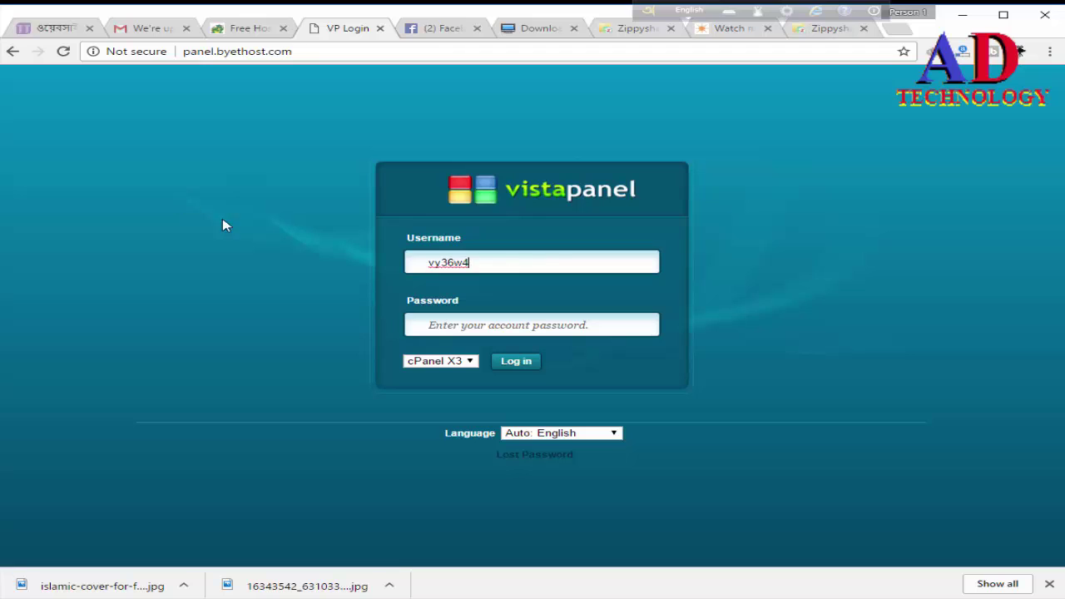
left_click_drag(487, 263, 375, 271)
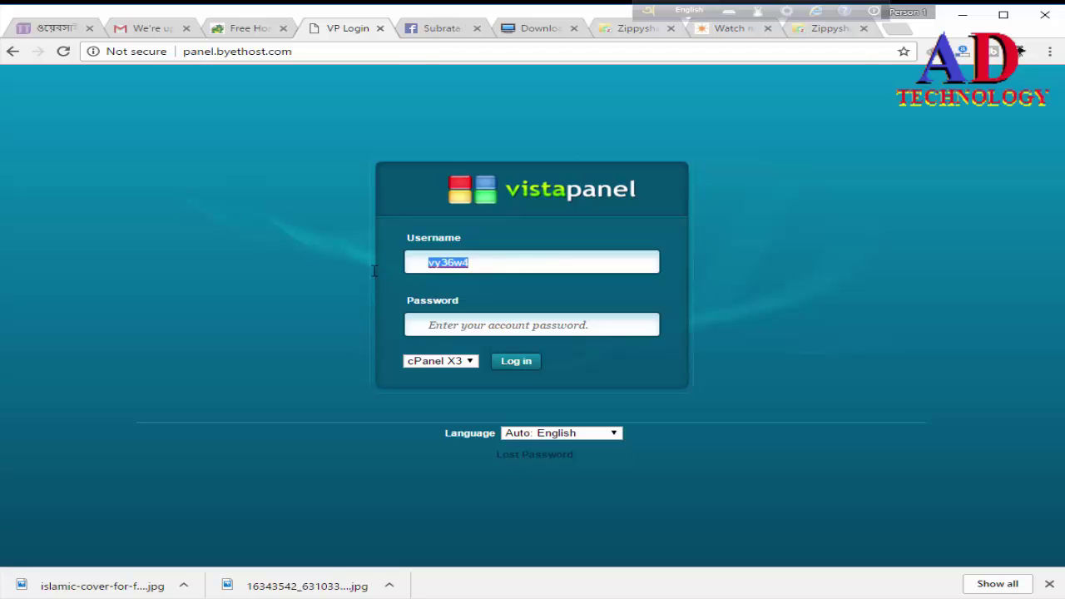
key("BackSpace")
type("ul")
key("BackSpace")
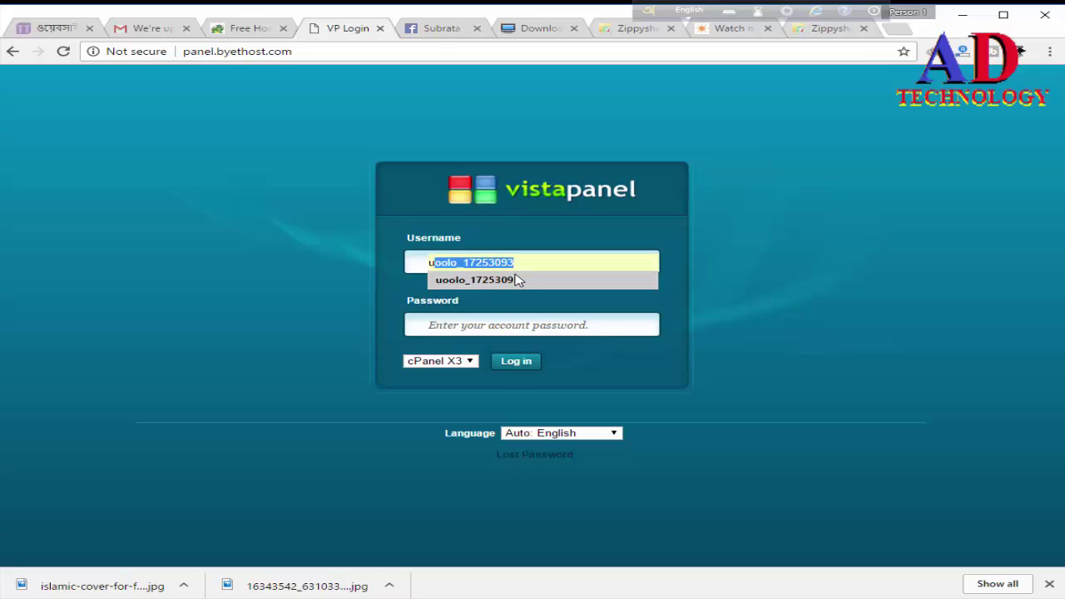
left_click(504, 281)
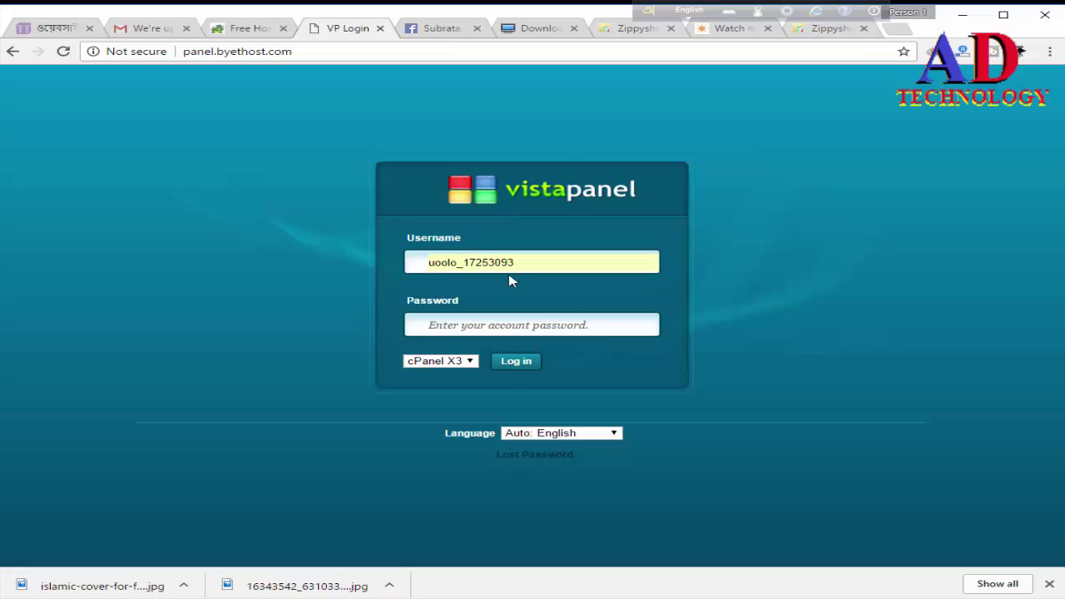
Step: Enter the account password and submit the VistaPanel login
left_click(488, 323)
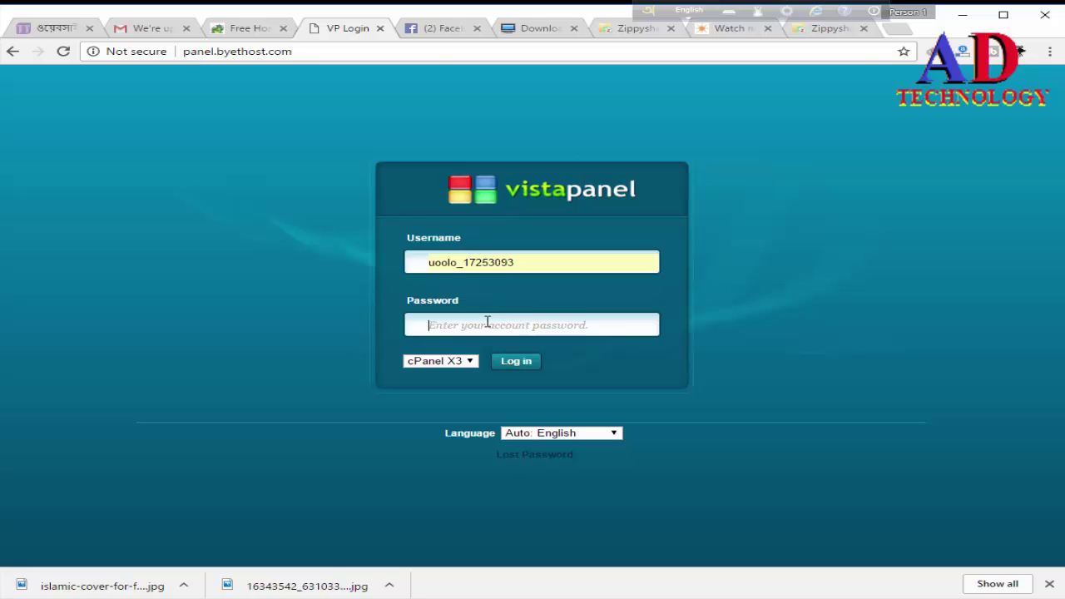
type("a")
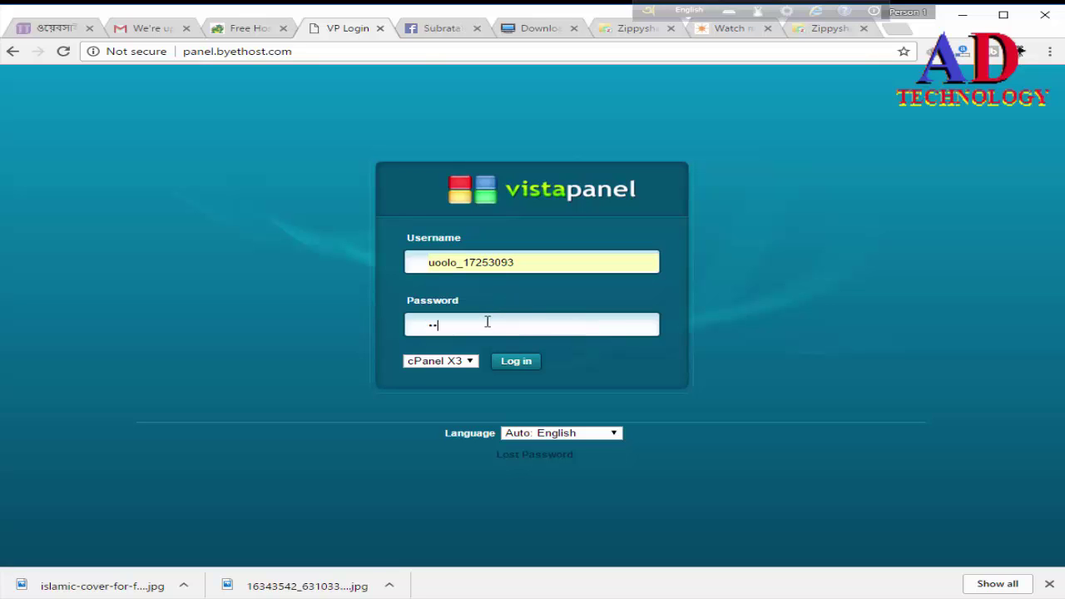
type("xxxxxxx")
key("Return")
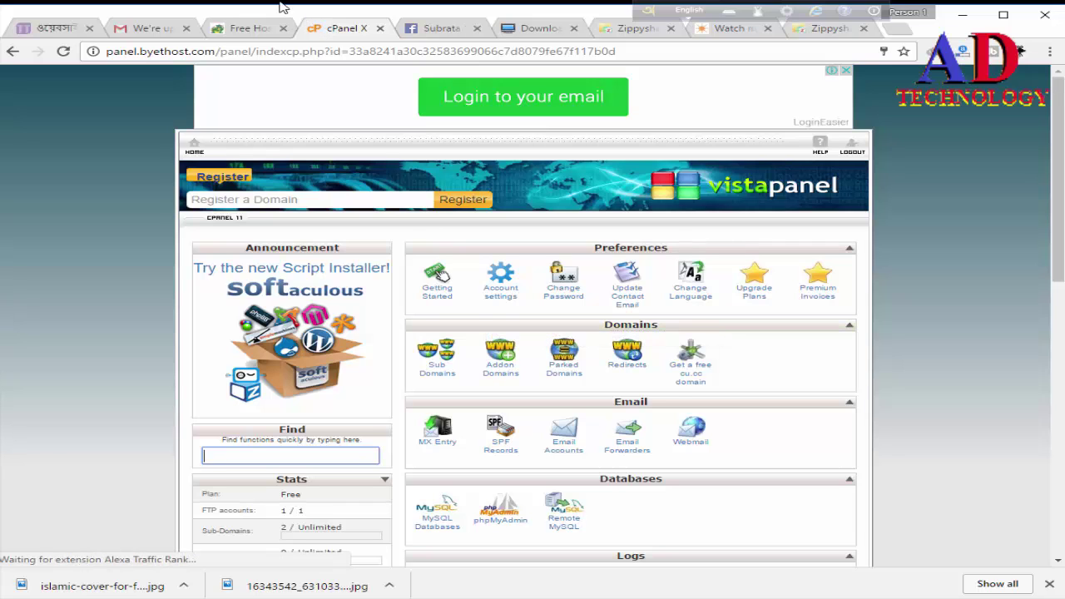
Step: Load byet.host in the Free Hosting tab and scroll to its hosting services overview
left_click(241, 32)
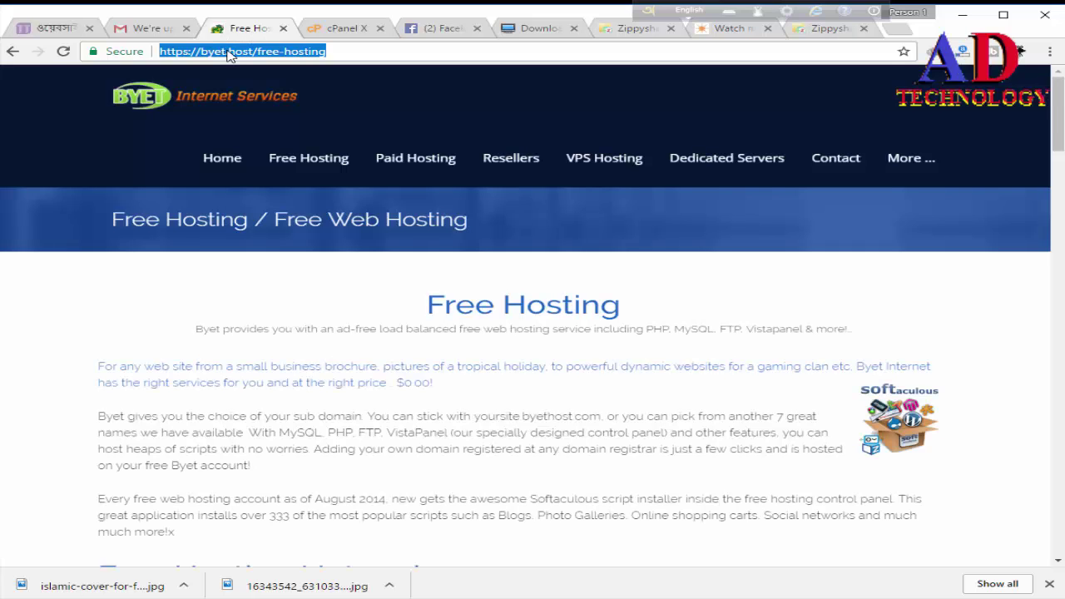
type("by")
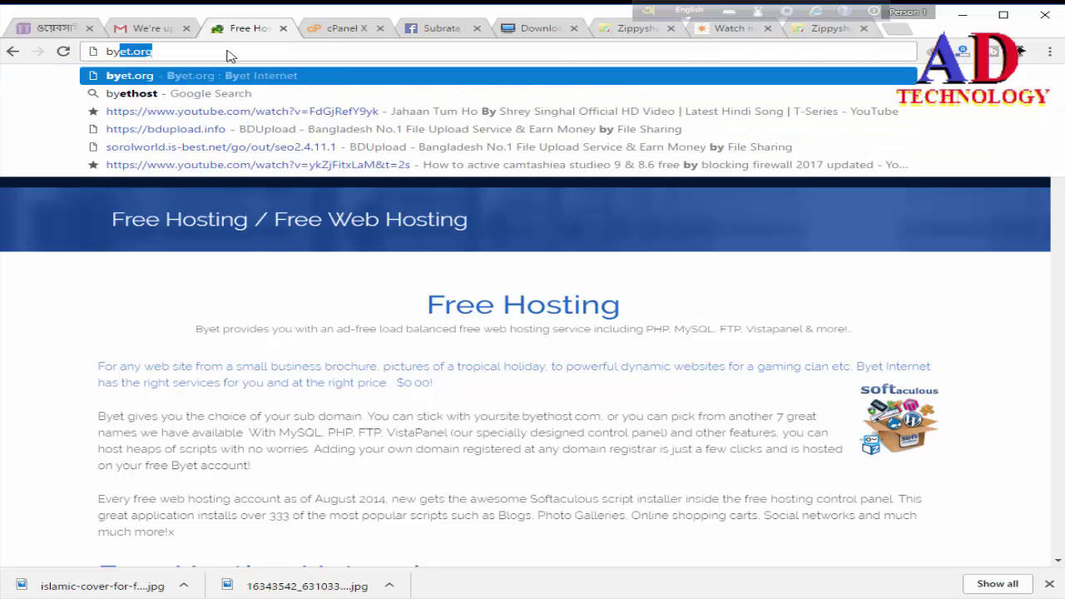
type("et.host")
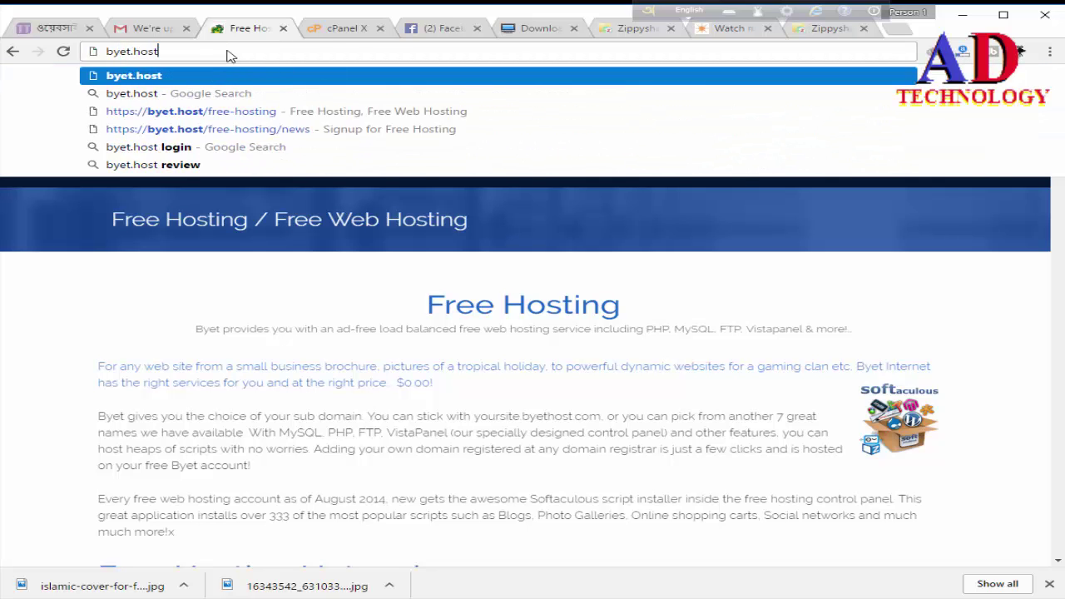
key("Return")
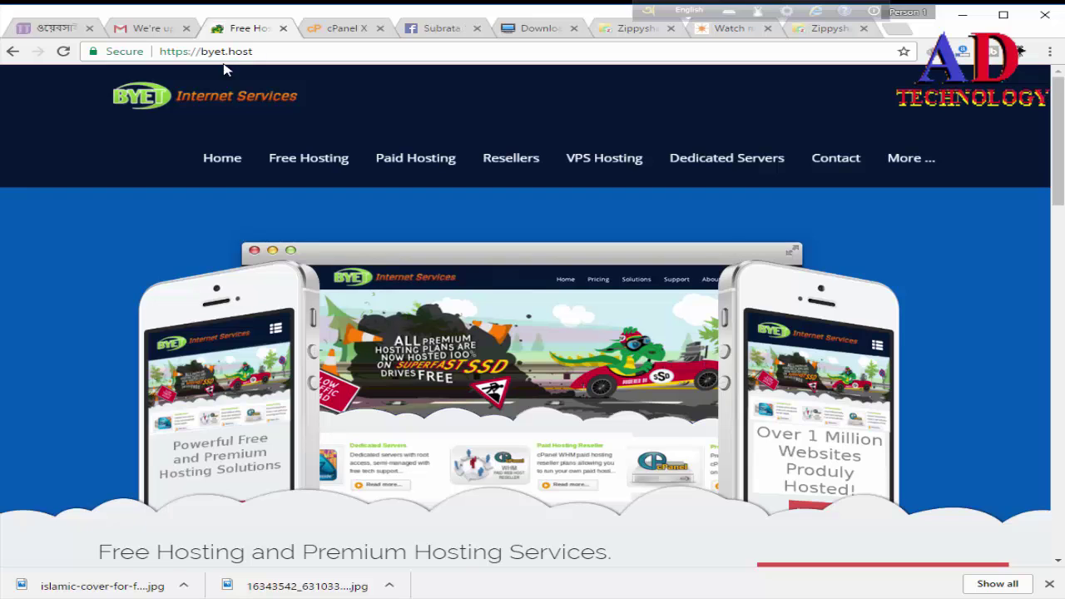
scroll(218, 95, "down", 1)
scroll(812, 429, "down", 4)
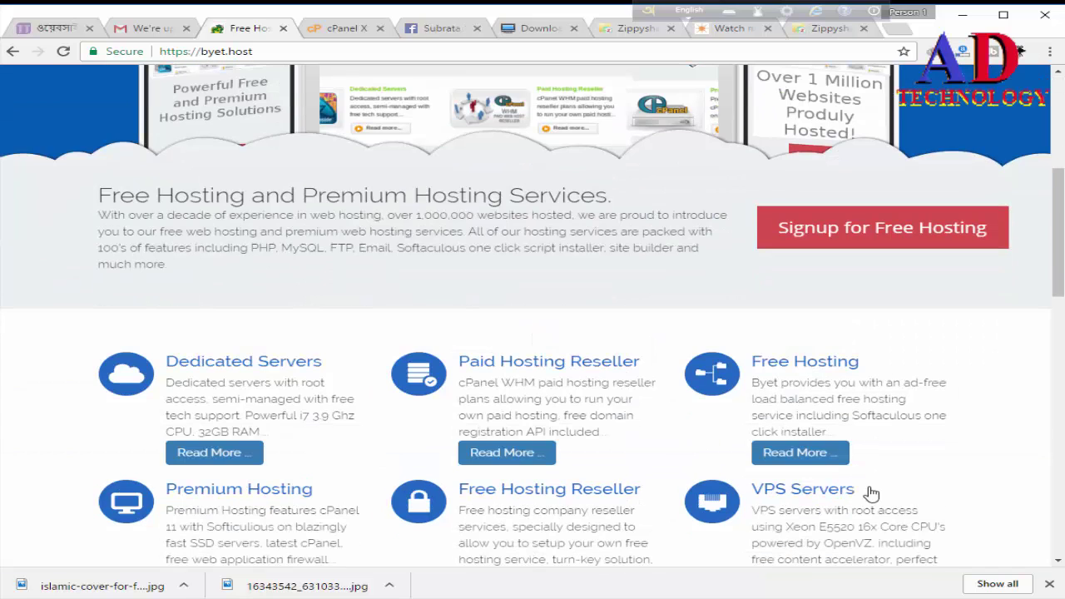
left_click(893, 232)
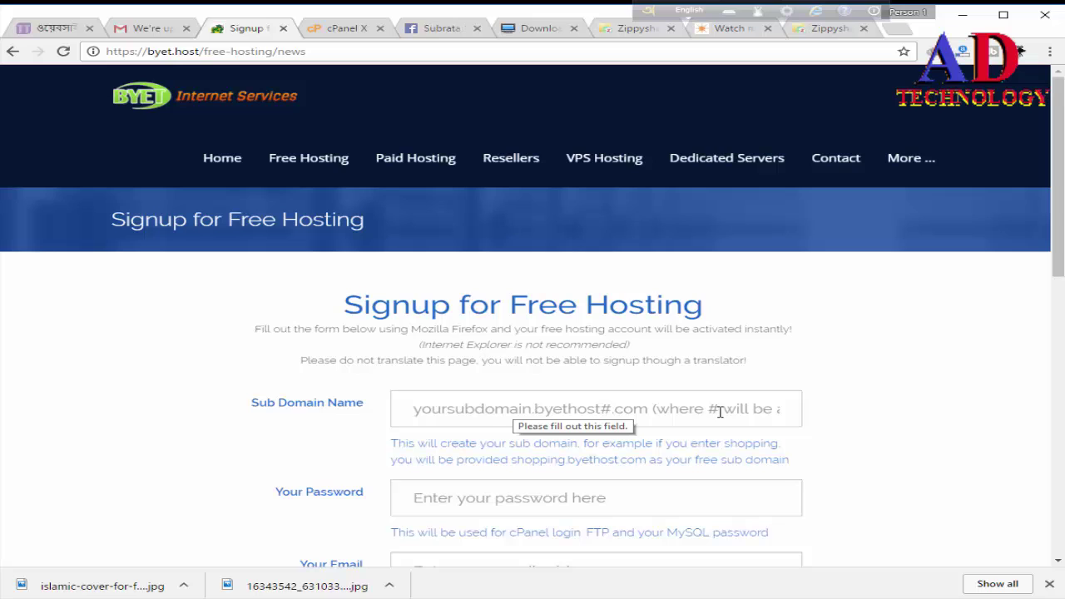
left_click(489, 413)
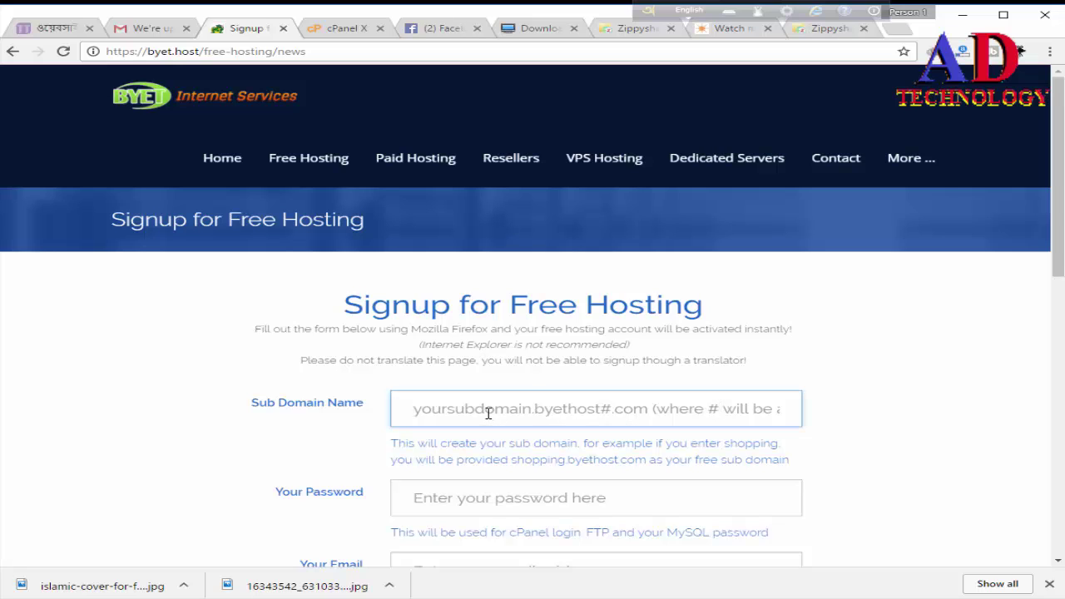
type("l")
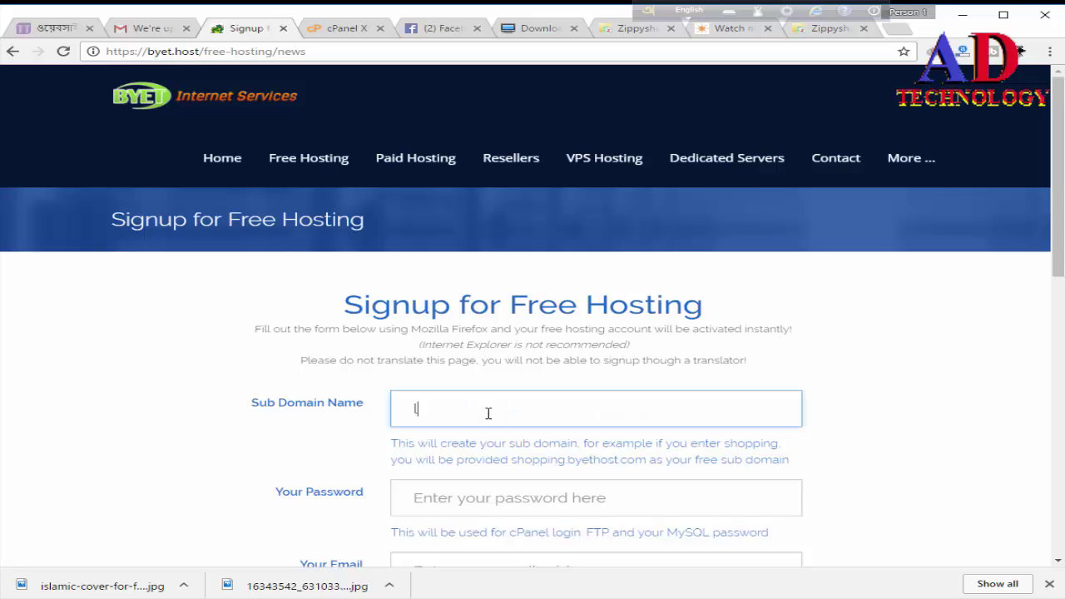
type("oldon")
key("BackSpace")
type("wnload.by")
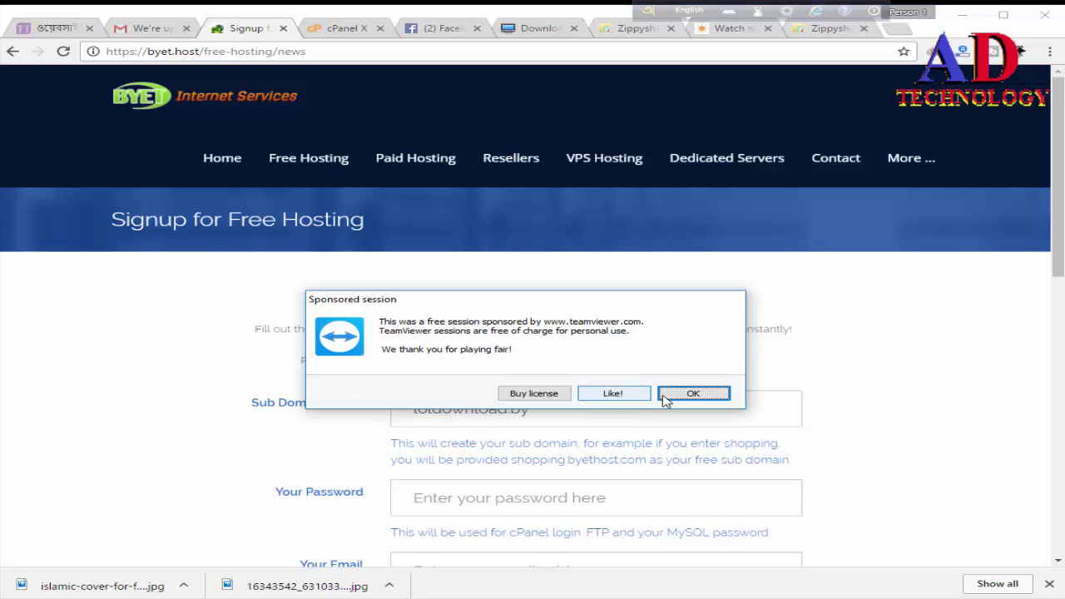
left_click(694, 394)
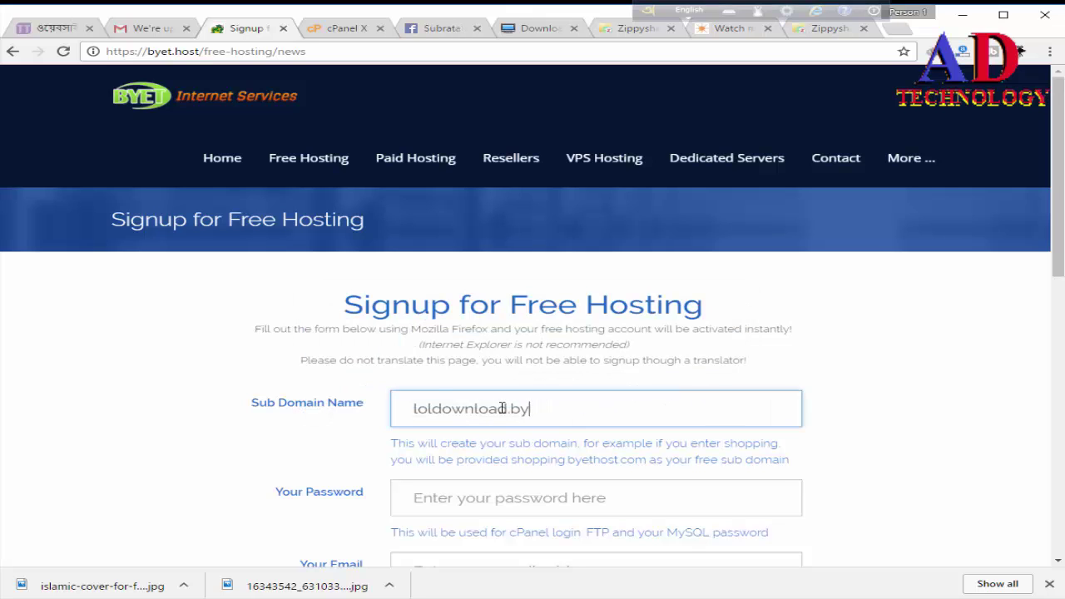
left_click(436, 404, "shift")
key("BackSpace")
key("BackSpace")
key("BackSpace")
key("BackSpace")
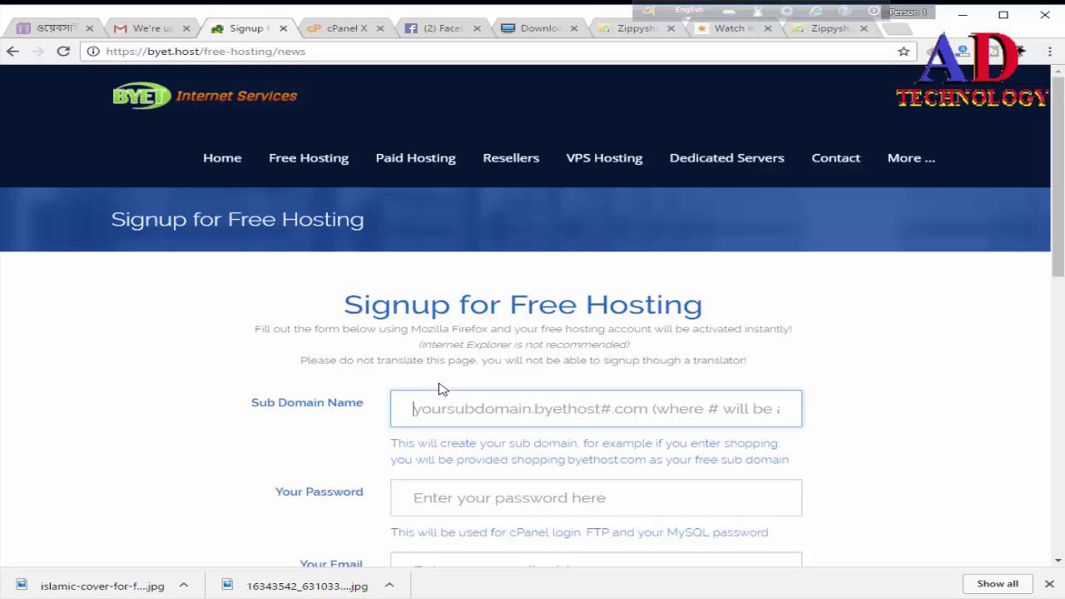
Step: Enter subdomain loldownload, an account password and the suggested email address
left_click(746, 406)
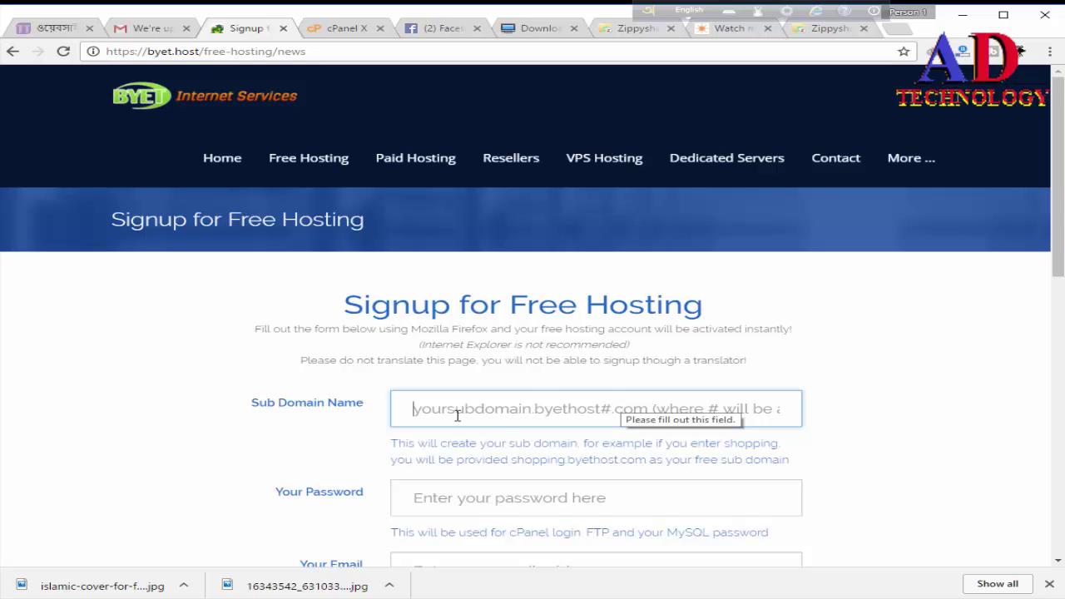
type("lol")
type("s")
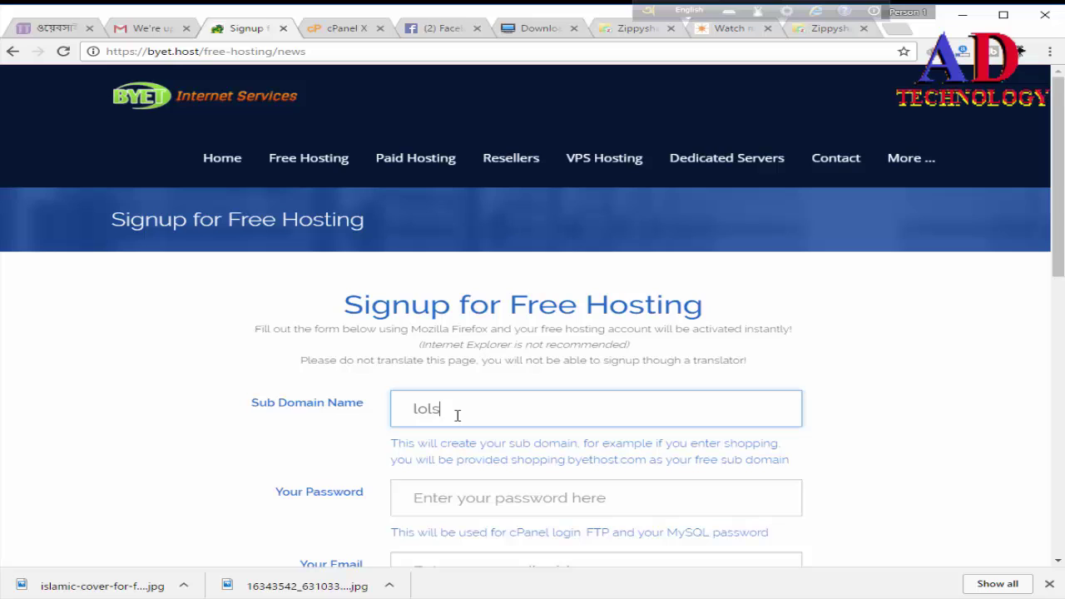
type("do")
type("wl")
type("oa")
type("d")
type(".byet")
key("BackSpace")
key("BackSpace")
key("BackSpace")
key("BackSpace")
key("BackSpace")
scroll(494, 463, "down", 1)
left_click(472, 430)
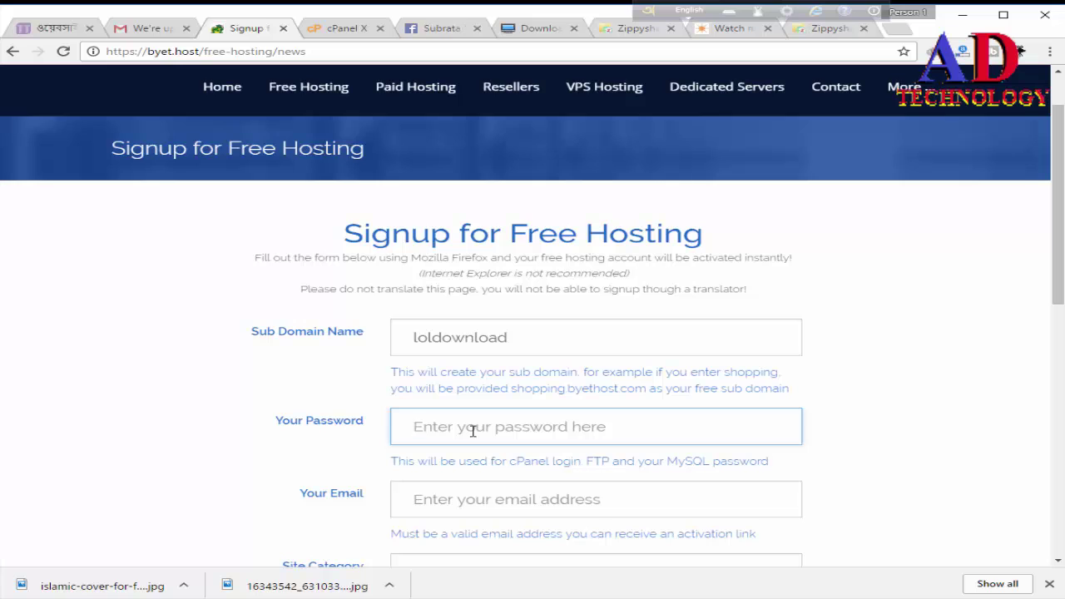
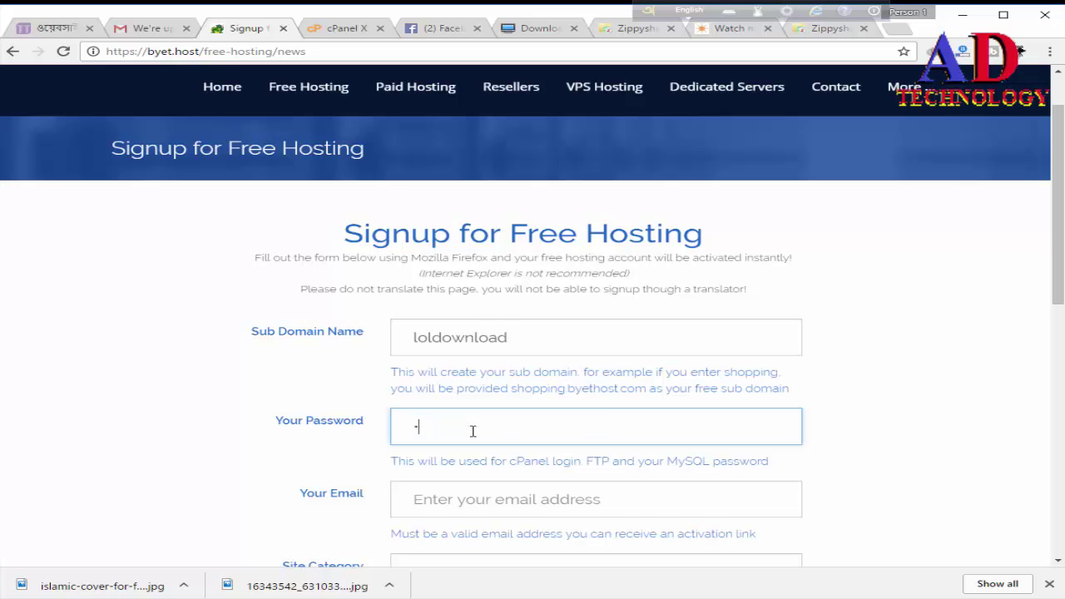
left_click(479, 498)
type("so")
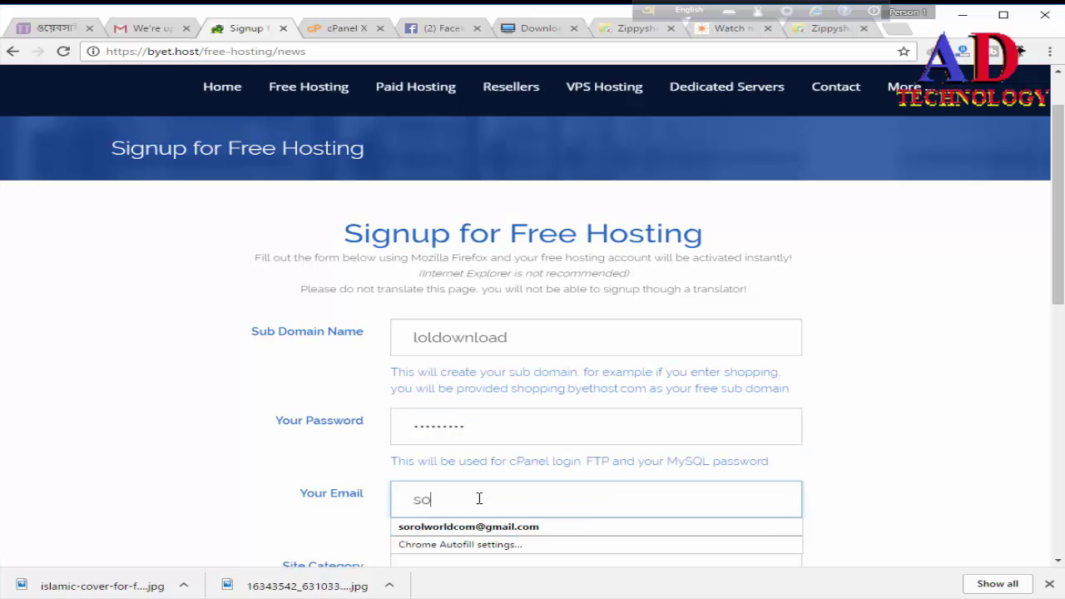
key("BackSpace")
key("BackSpace")
type("tri")
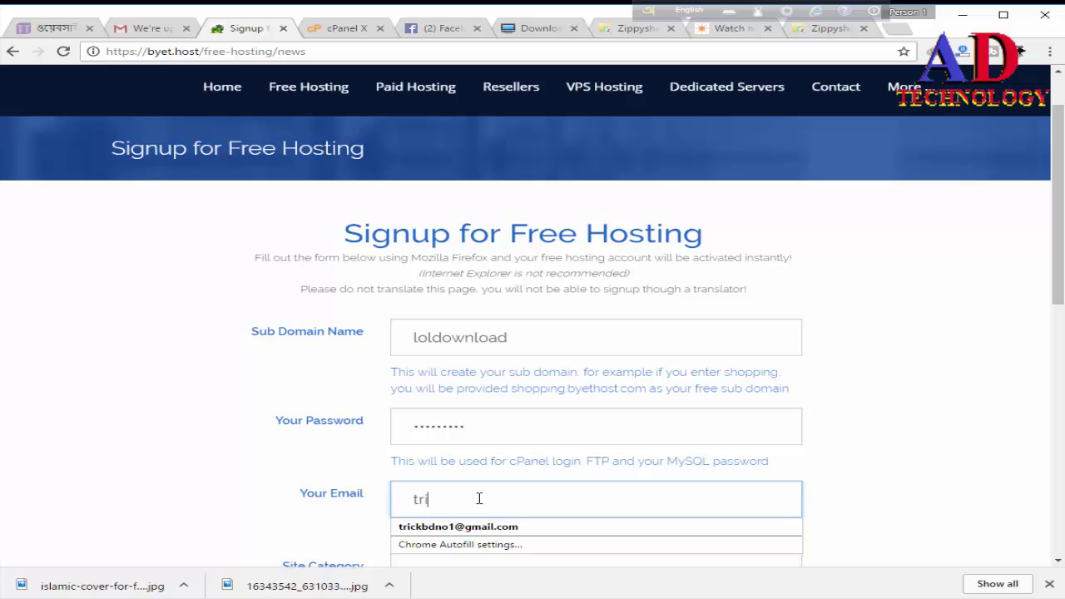
left_click(481, 531)
Step: Choose Software / Download as site category, enter the security code and register
scroll(482, 533, "down", 1)
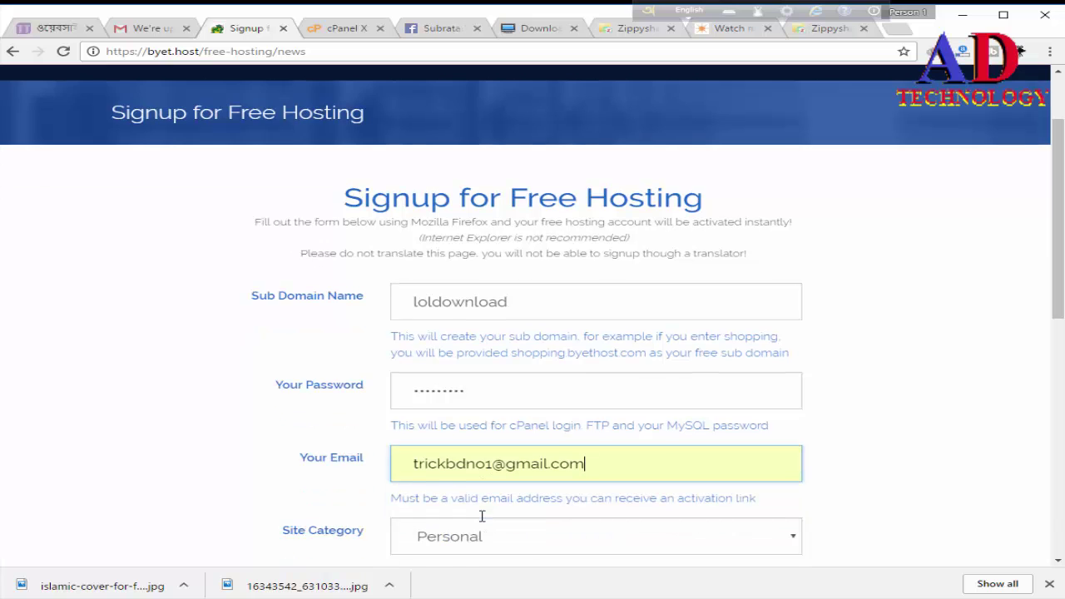
scroll(485, 521, "down", 2)
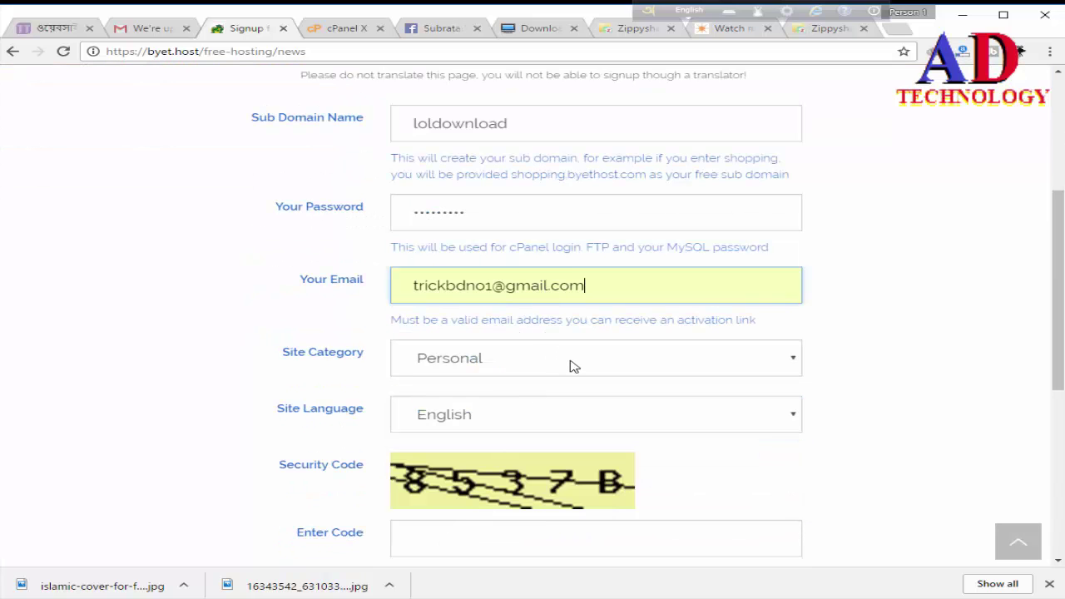
left_click(572, 366)
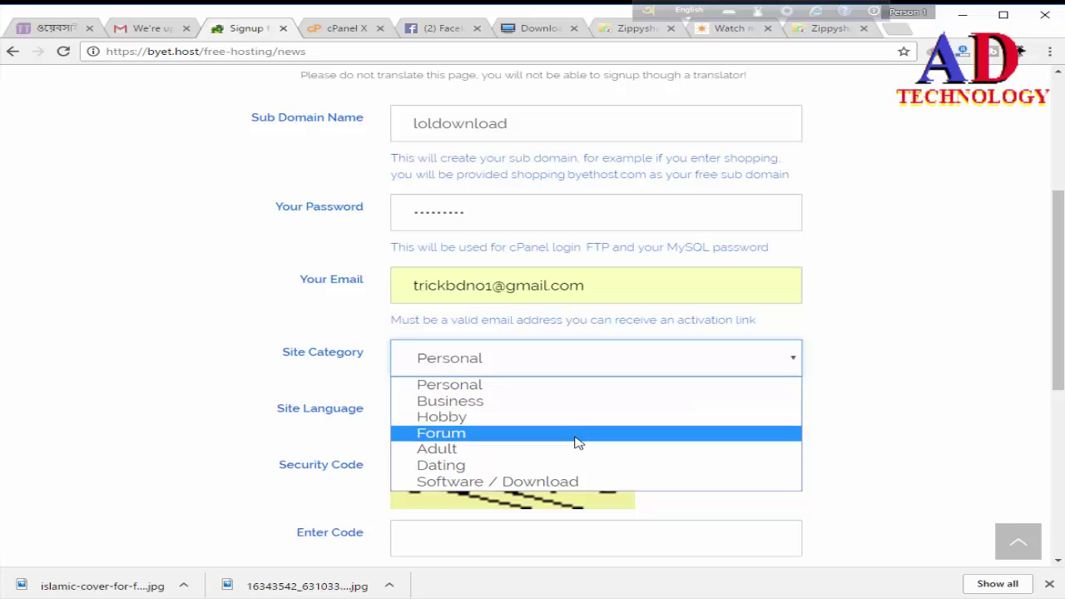
left_click(576, 482)
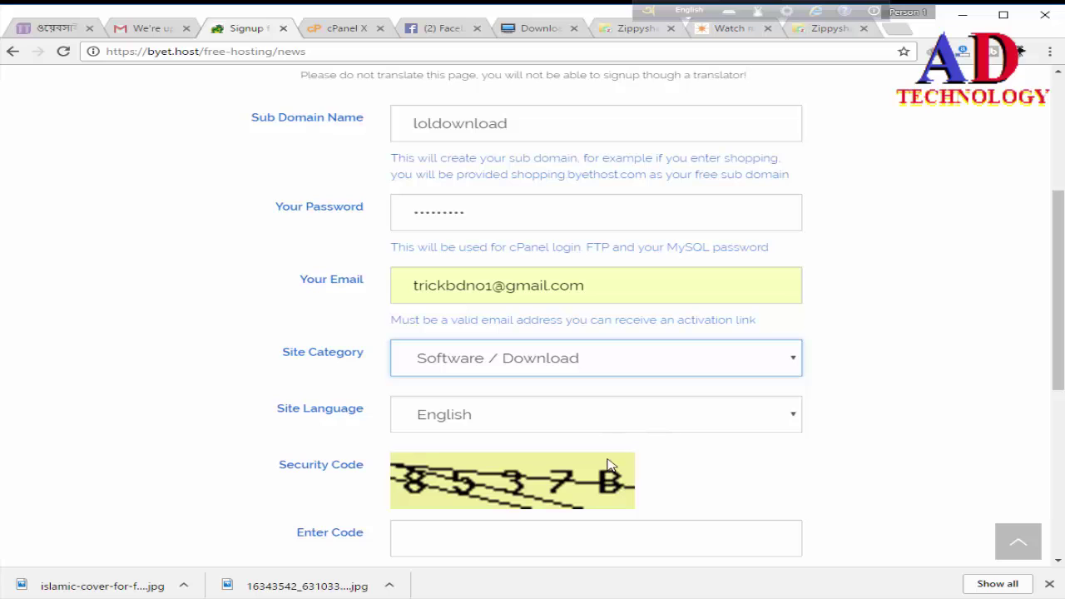
left_click(514, 541)
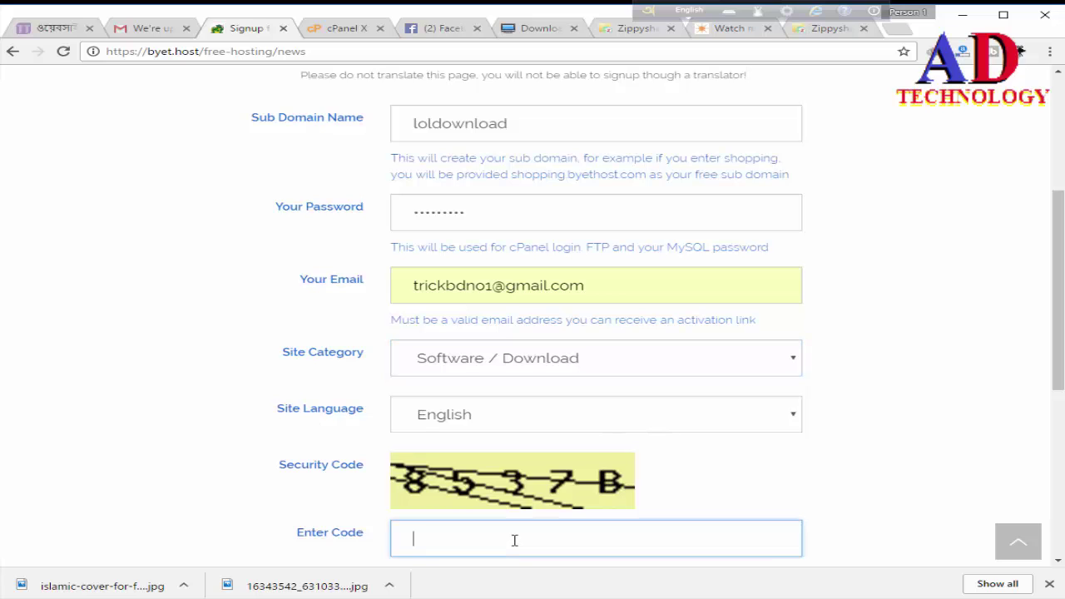
type("8537b")
scroll(513, 542, "down", 2)
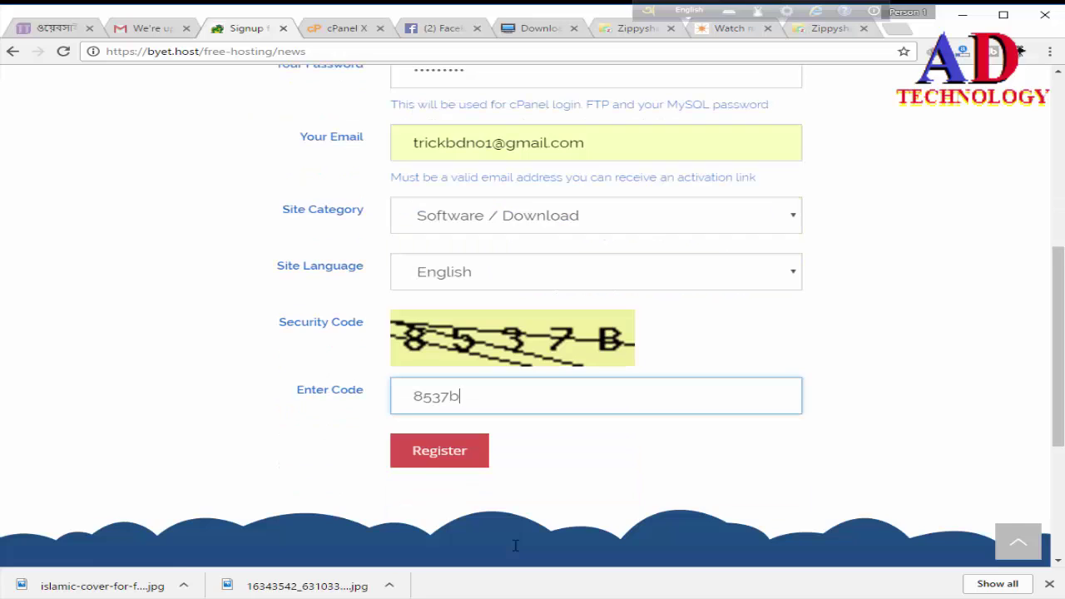
left_click(440, 459)
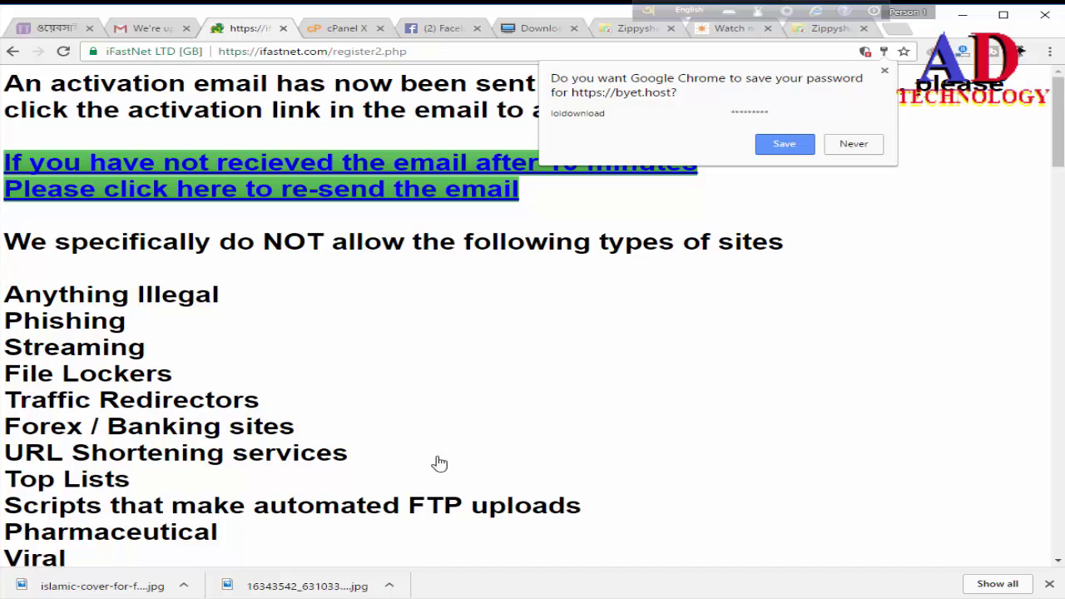
Step: Save the hosting password in Chrome, decline browser sign-in, and go to the Gmail inbox
left_click(792, 148)
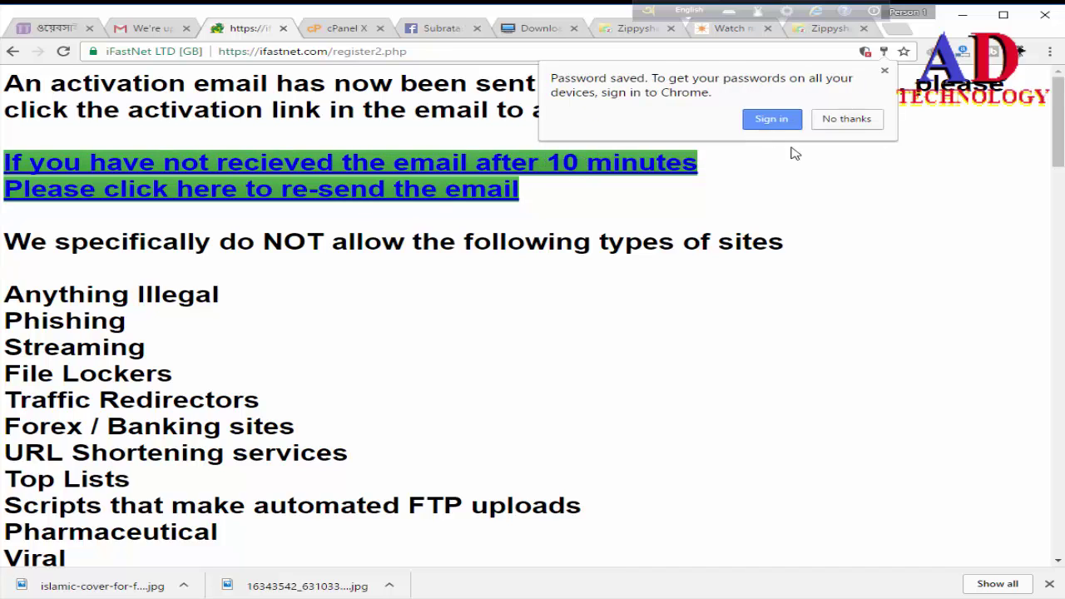
left_click(843, 120)
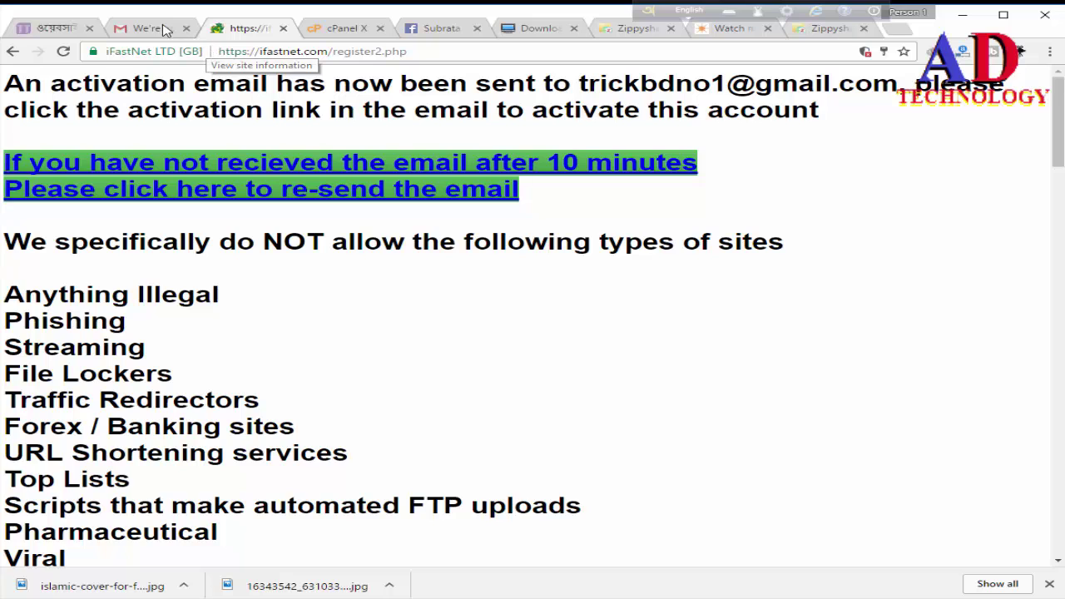
left_click(146, 28)
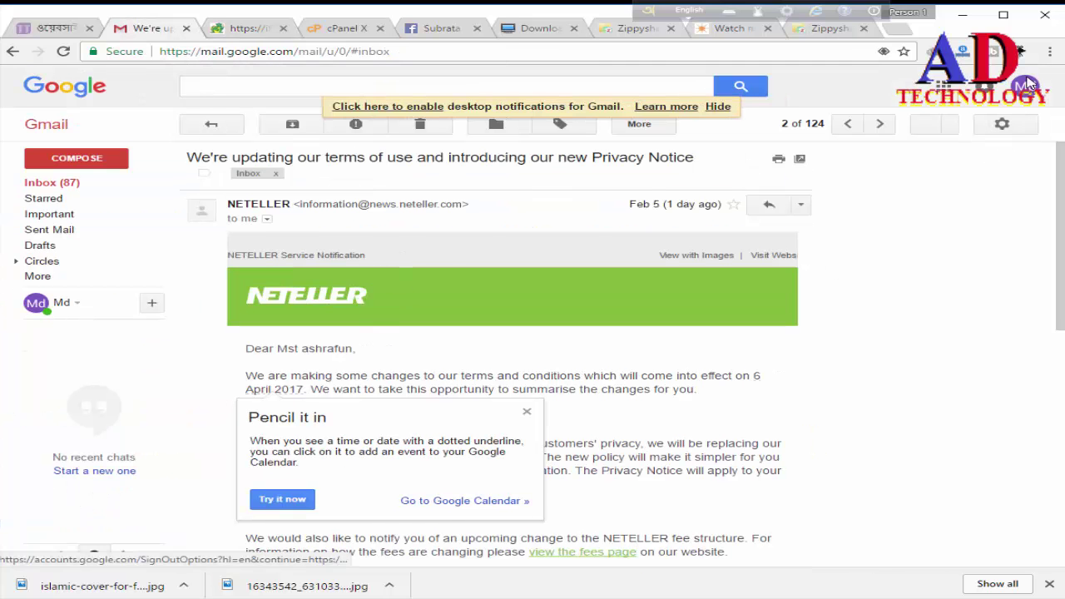
key("ctrl+Tab")
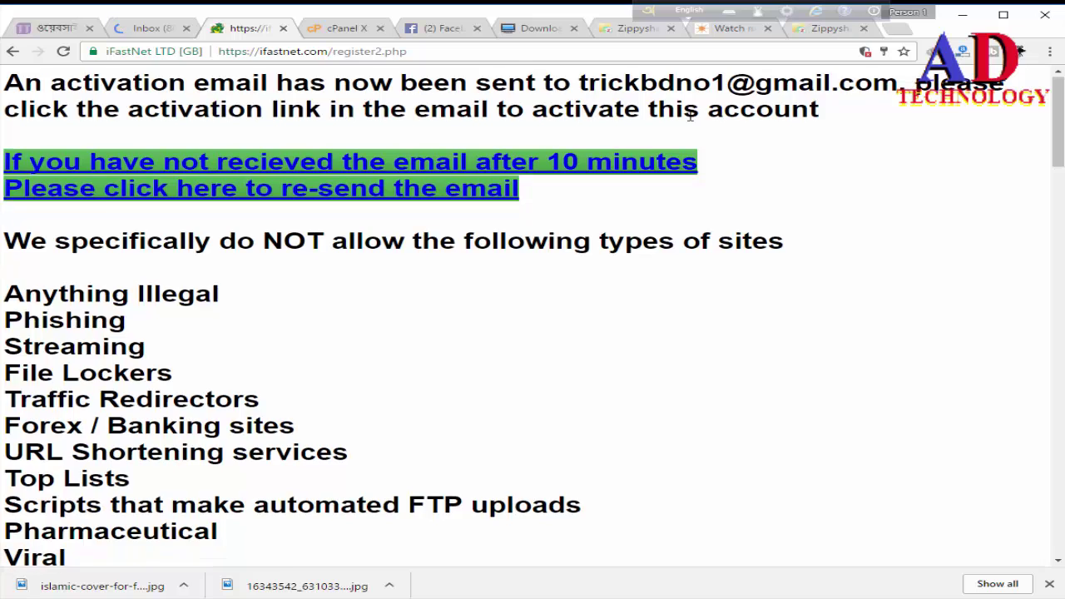
scroll(690, 115, "down", 4)
scroll(690, 116, "up", 3)
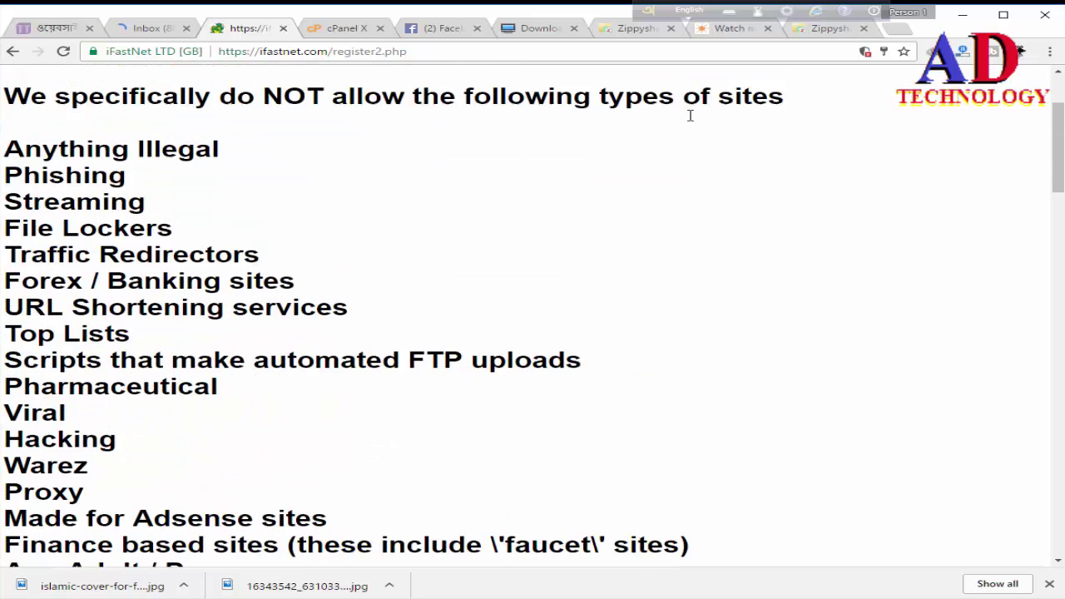
scroll(690, 115, "up", 1)
key("ctrl+shift+Tab")
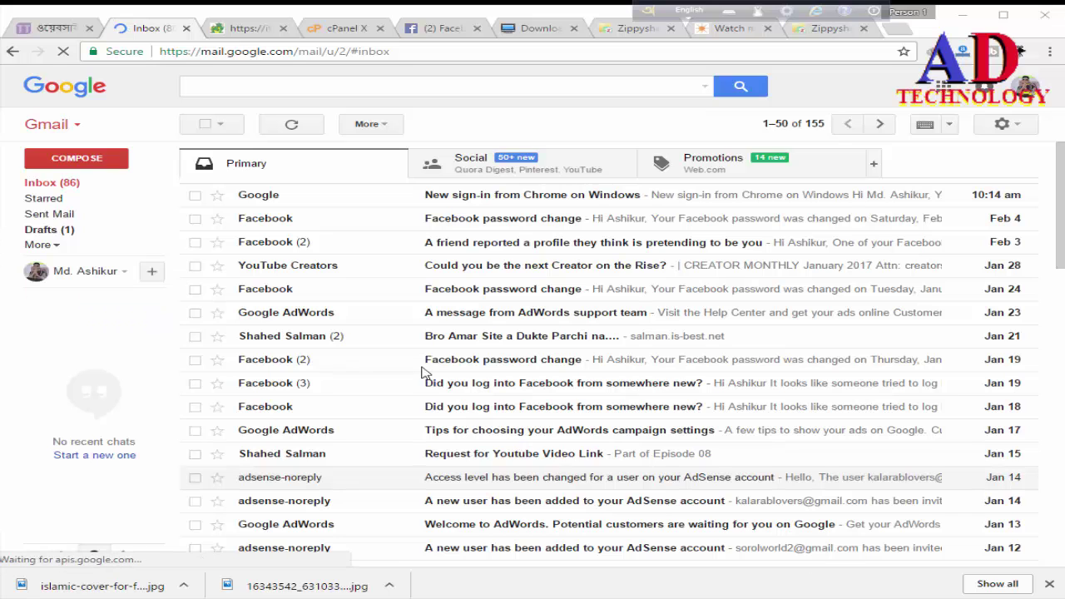
Step: Move the Hosting Activation email from Spam to the Inbox and open it
left_click(48, 248)
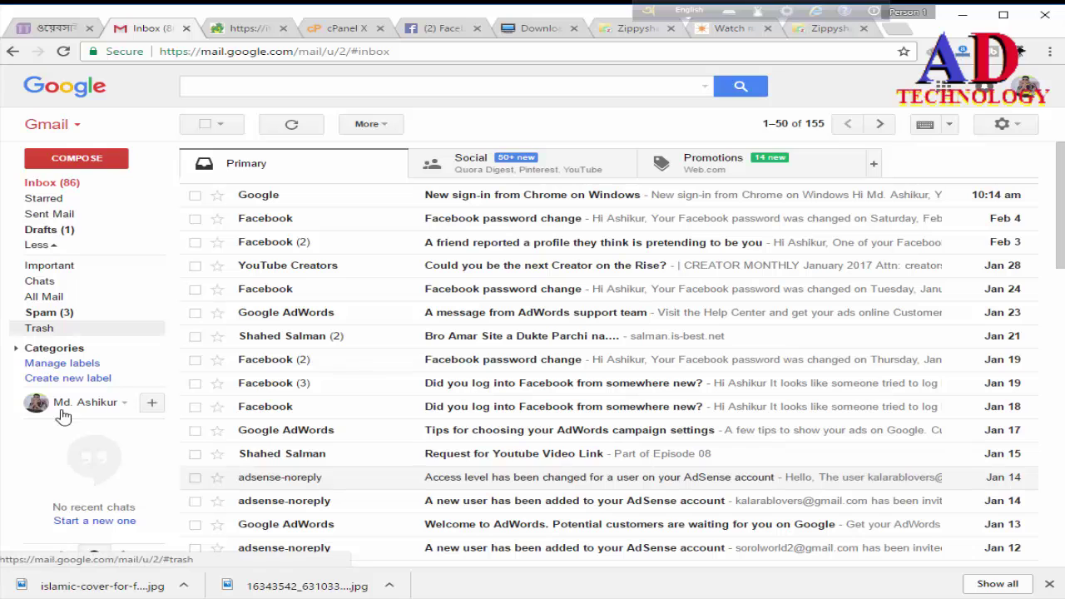
left_click(52, 315)
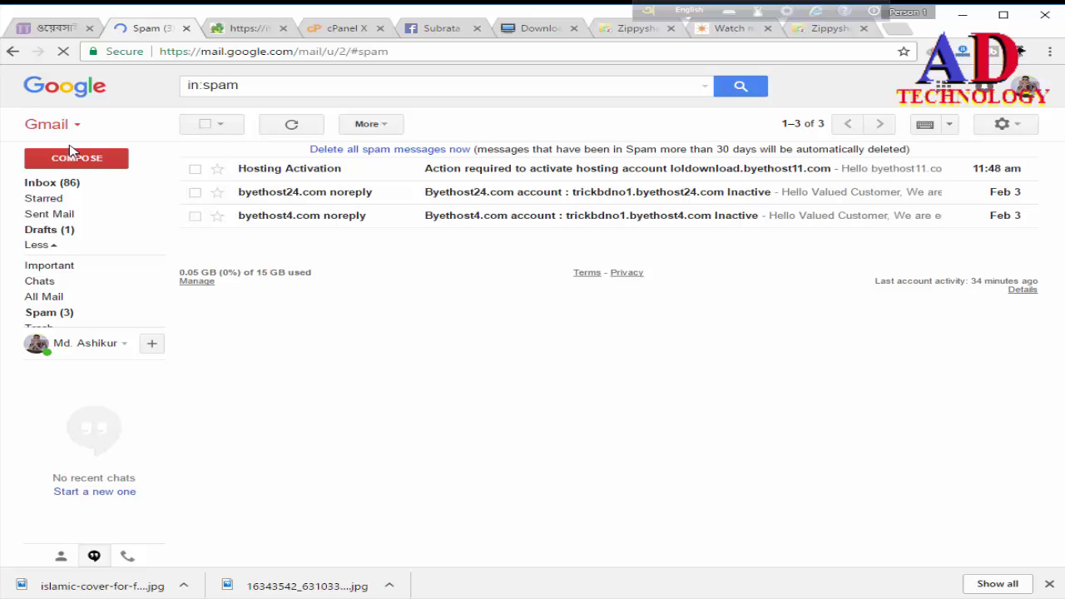
left_click(195, 171)
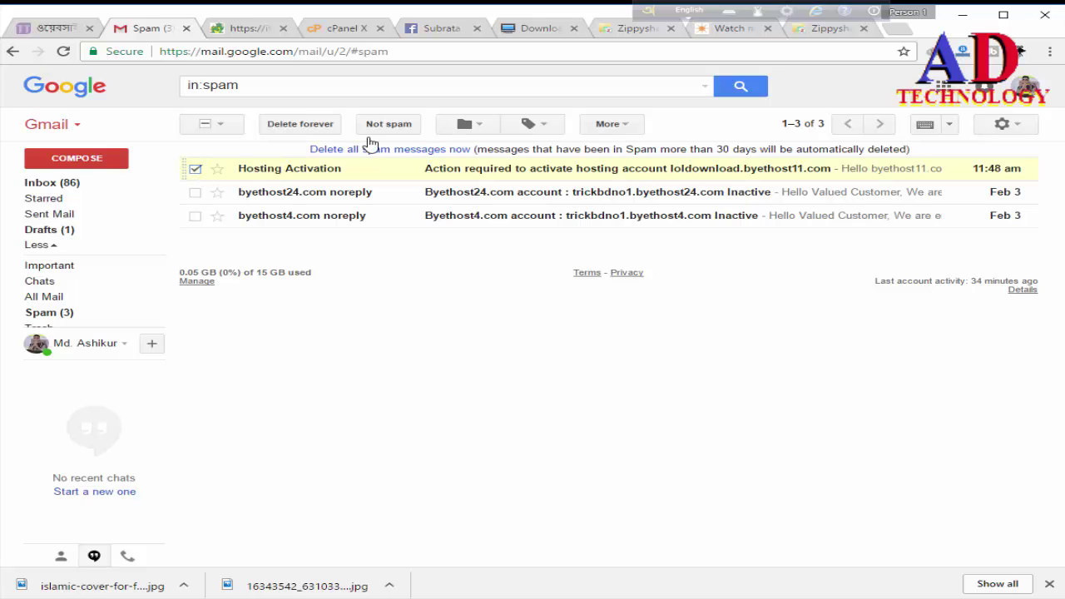
left_click(397, 129)
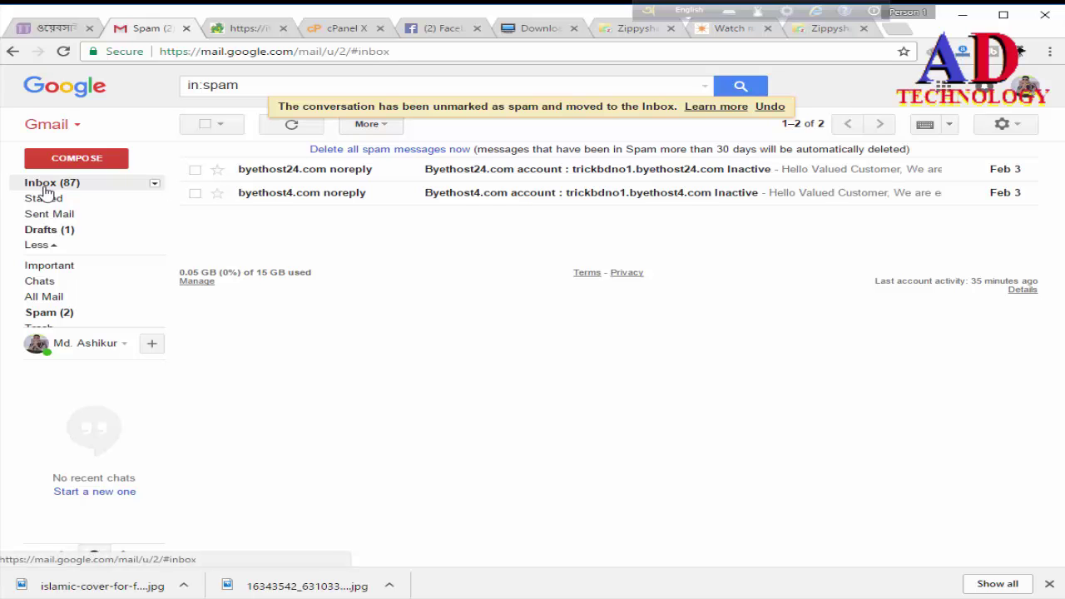
left_click(46, 184)
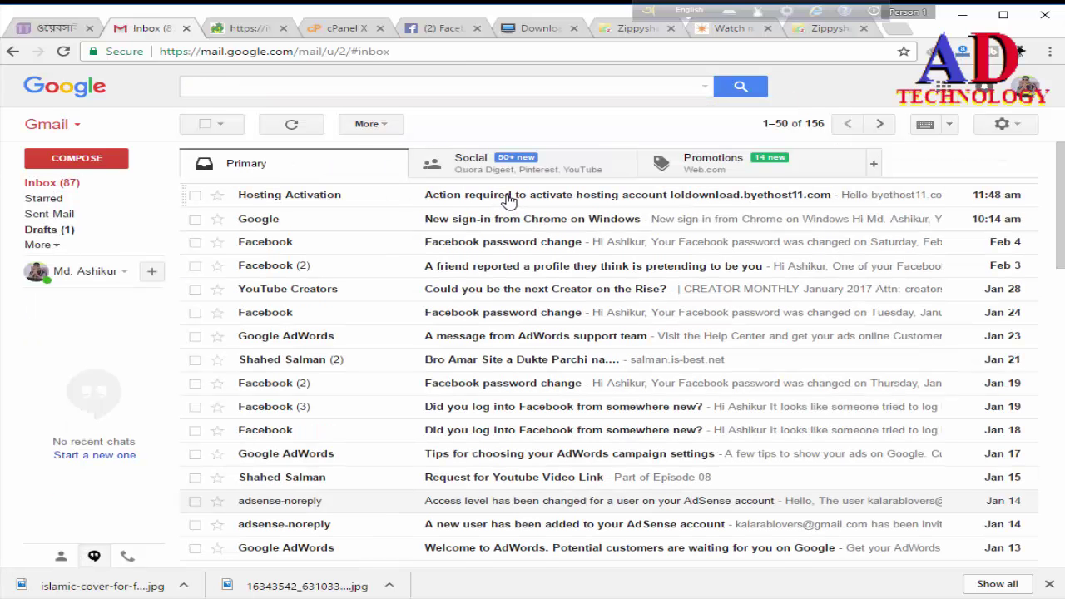
left_click(509, 200)
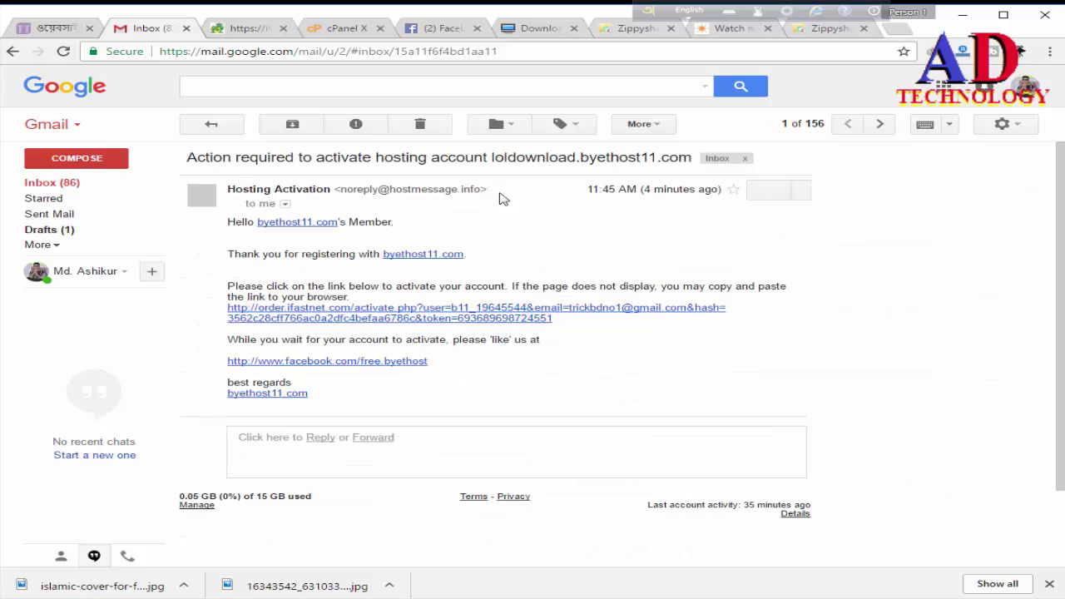
Step: Follow the ifastnet activation link in the email to activate the hosting account
left_click(356, 321)
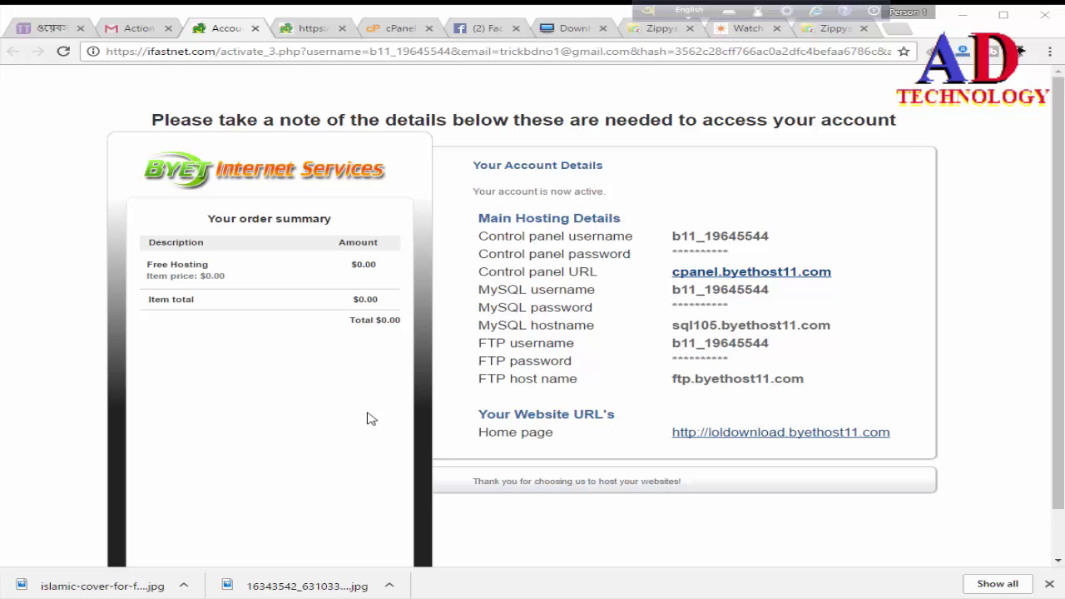
left_click(974, 16)
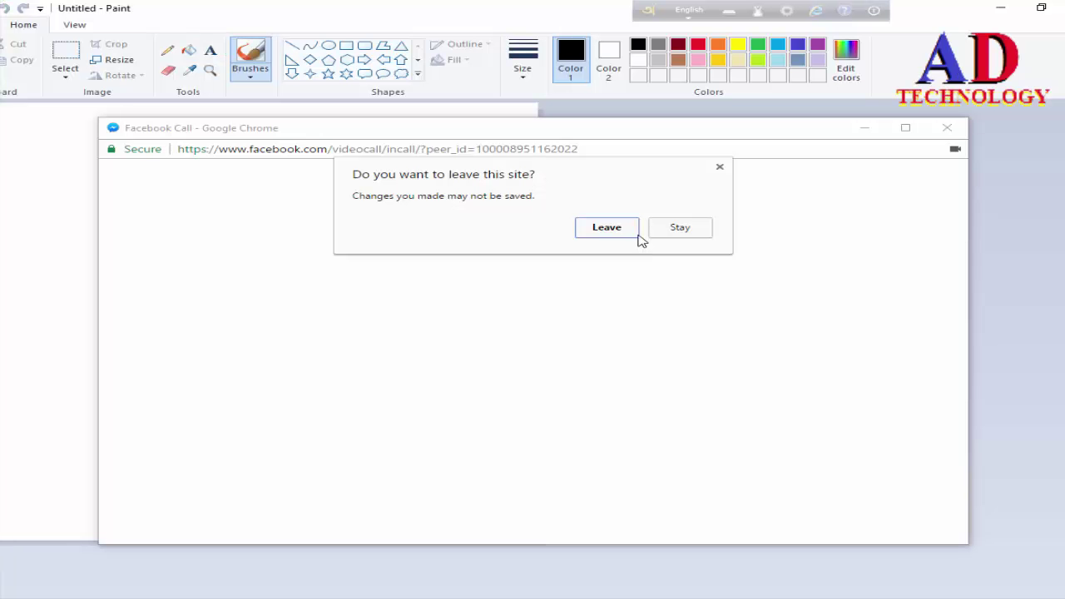
Step: Leave the Facebook call page and paste the account details screenshot into Paint
left_click(630, 236)
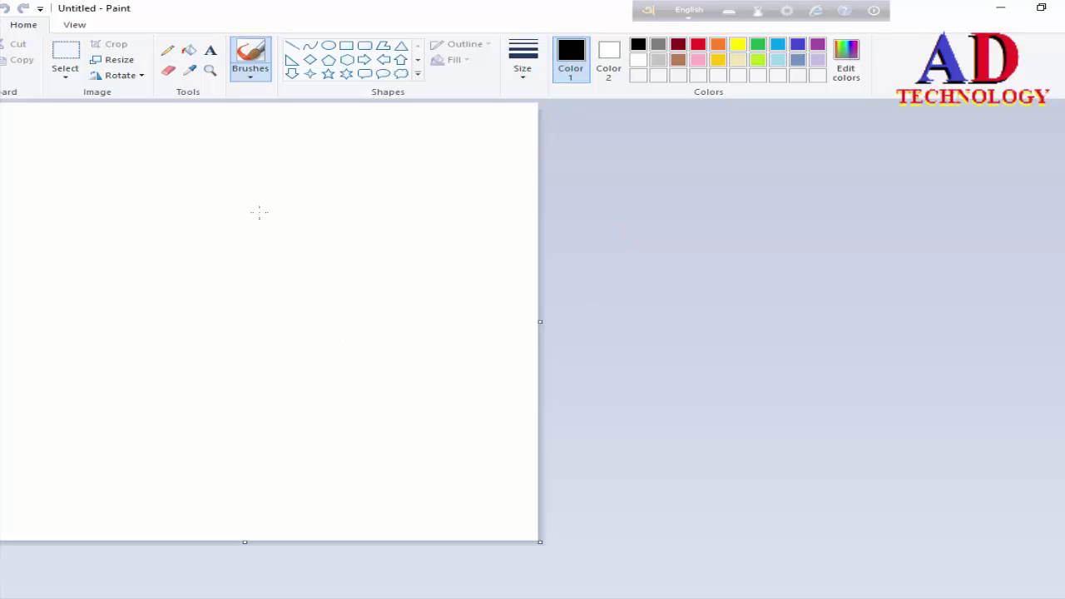
key("ctrl+v")
scroll(297, 302, "down", 4)
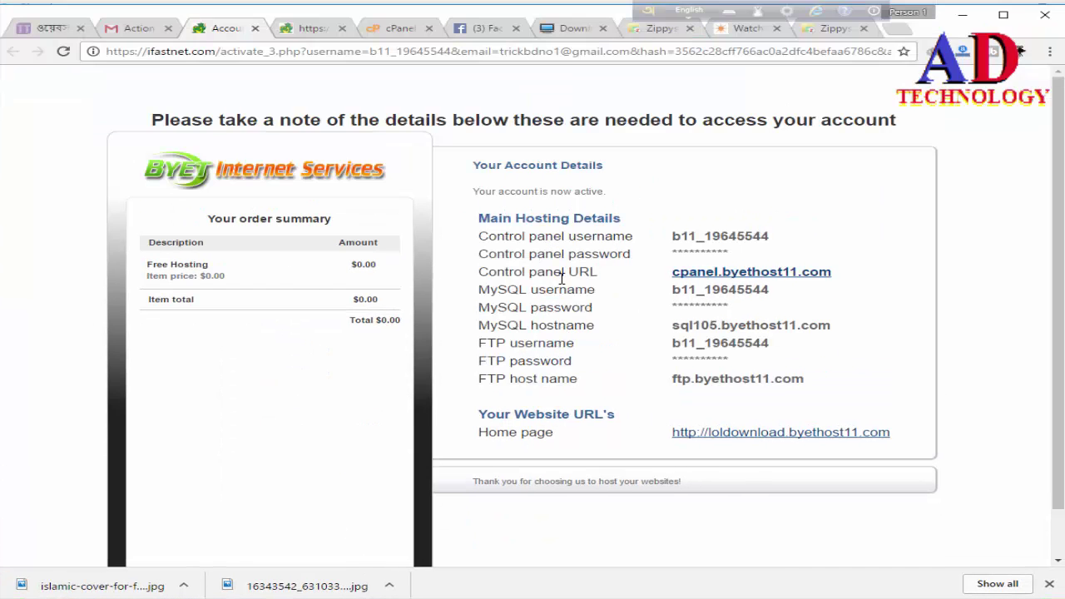
Step: Open the control panel login page and paste the new account's username into Username
left_click(737, 280)
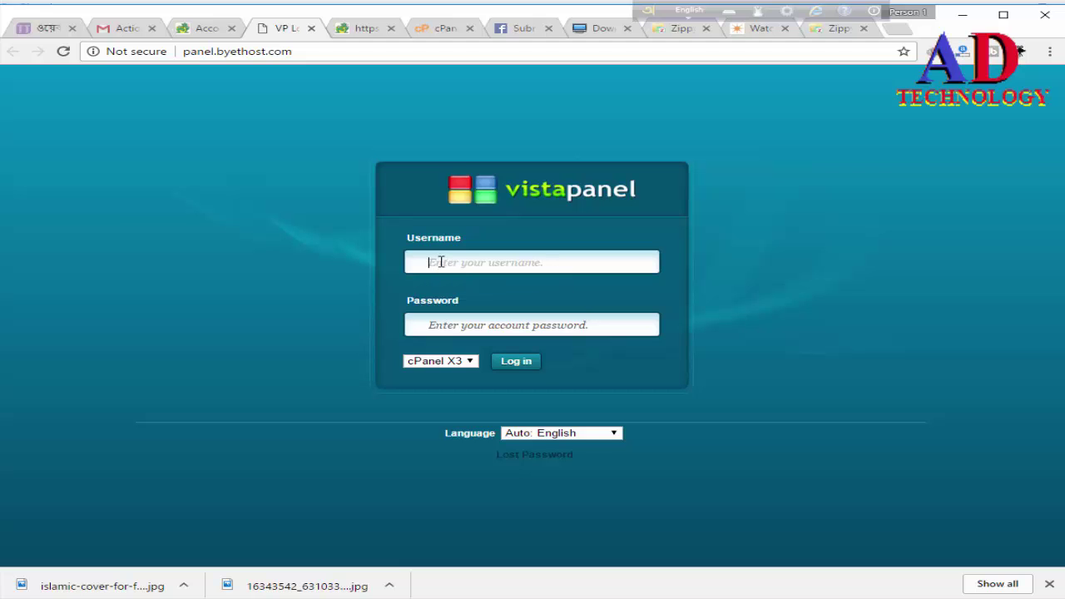
left_click(202, 28)
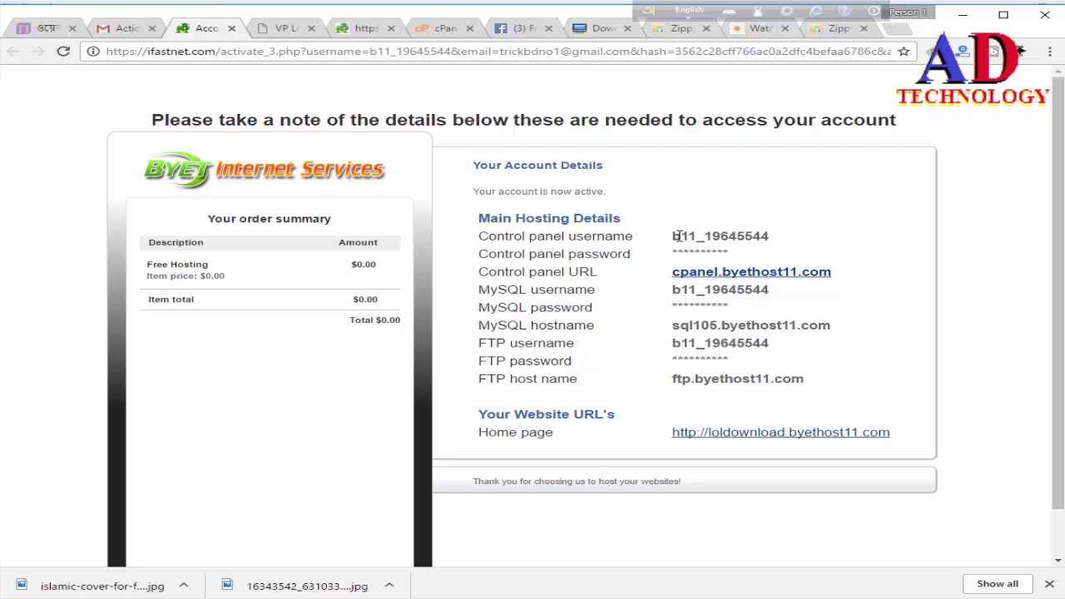
mouse_move(673, 237)
left_mouse_down()
mouse_move(763, 237)
mouse_move(672, 237)
left_mouse_up()
left_click(773, 236)
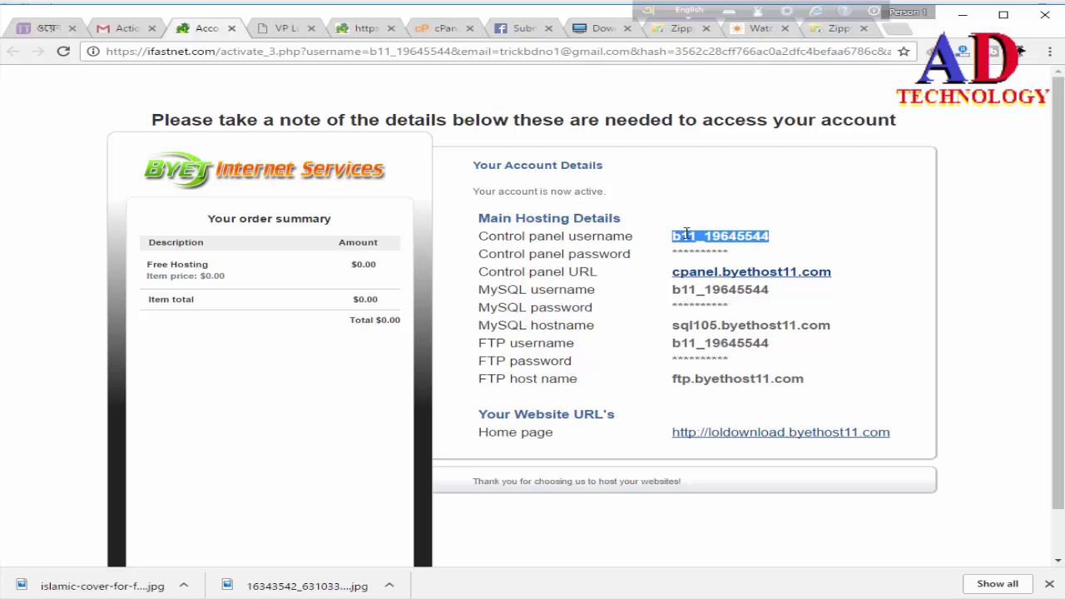
right_click(700, 236)
left_click(726, 242)
left_click(279, 30)
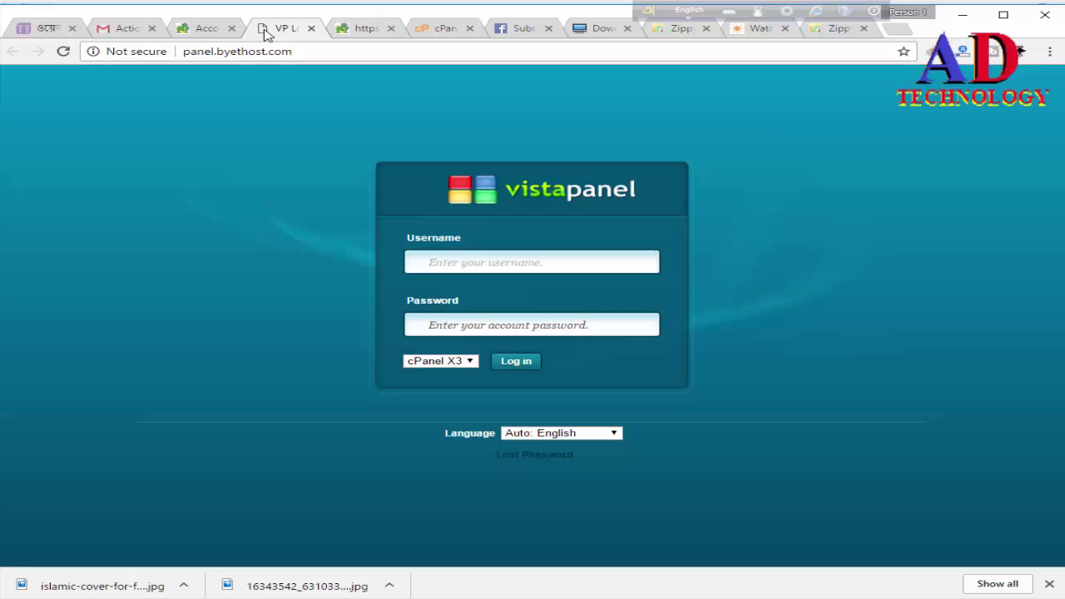
key("ctrl+v")
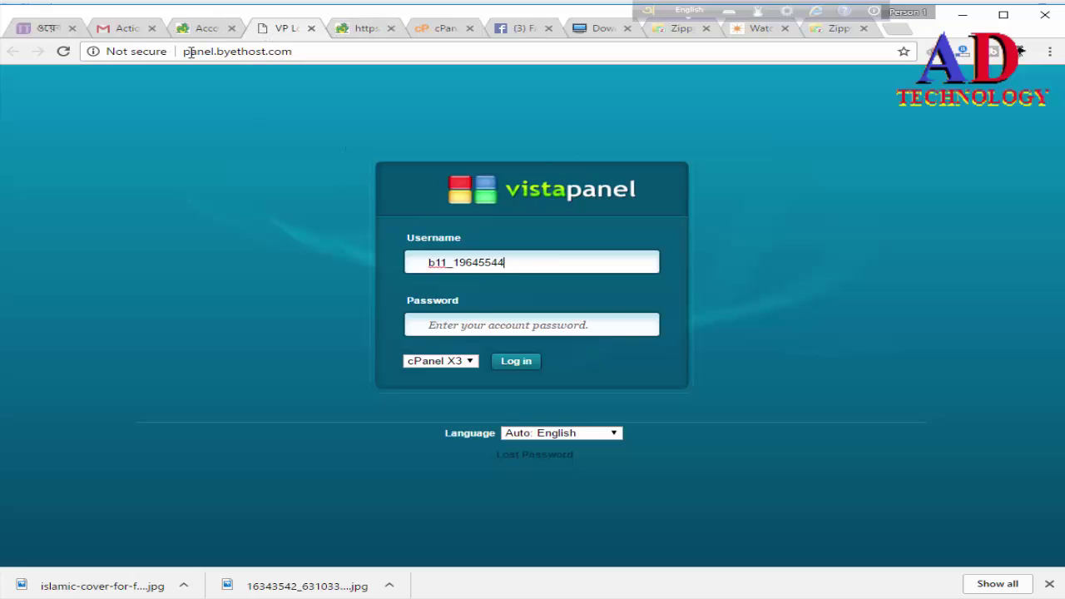
Step: Enter the new account's password and sign in to VistaPanel
left_click(125, 28)
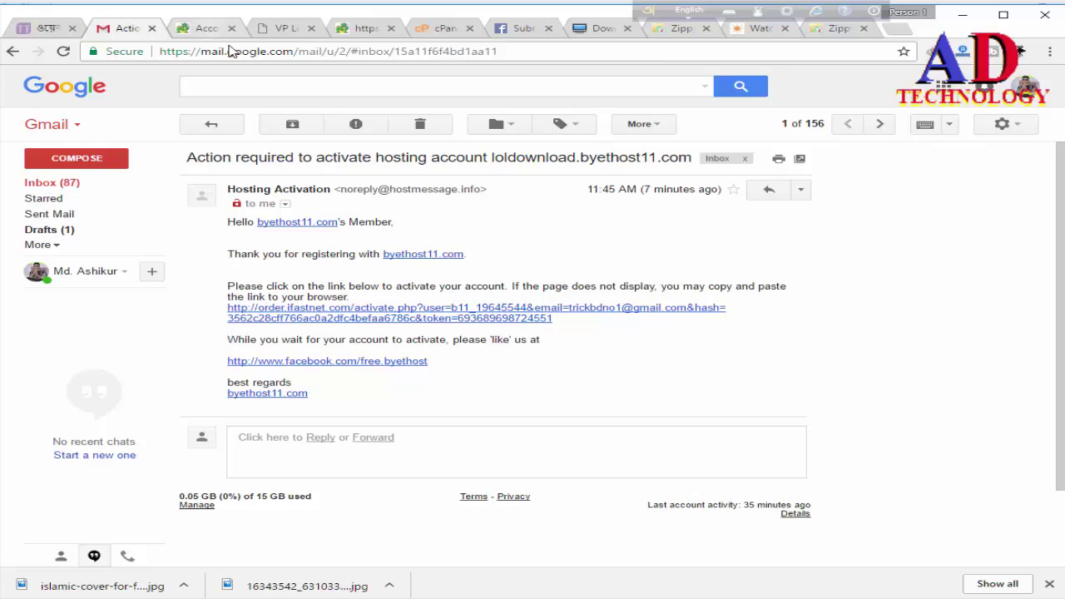
left_click(208, 29)
left_click(285, 29)
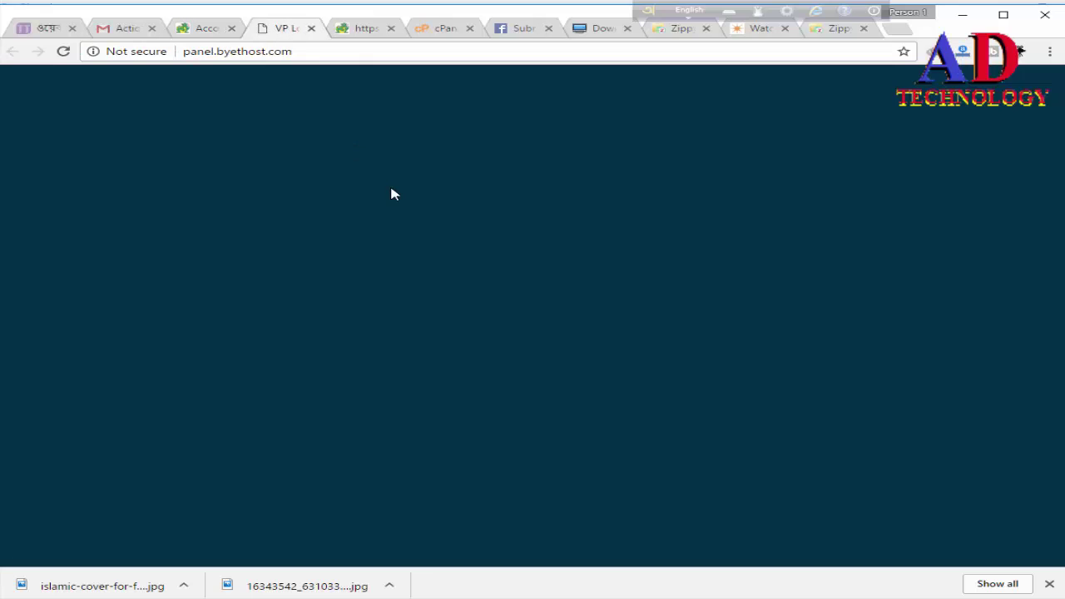
left_click(522, 325)
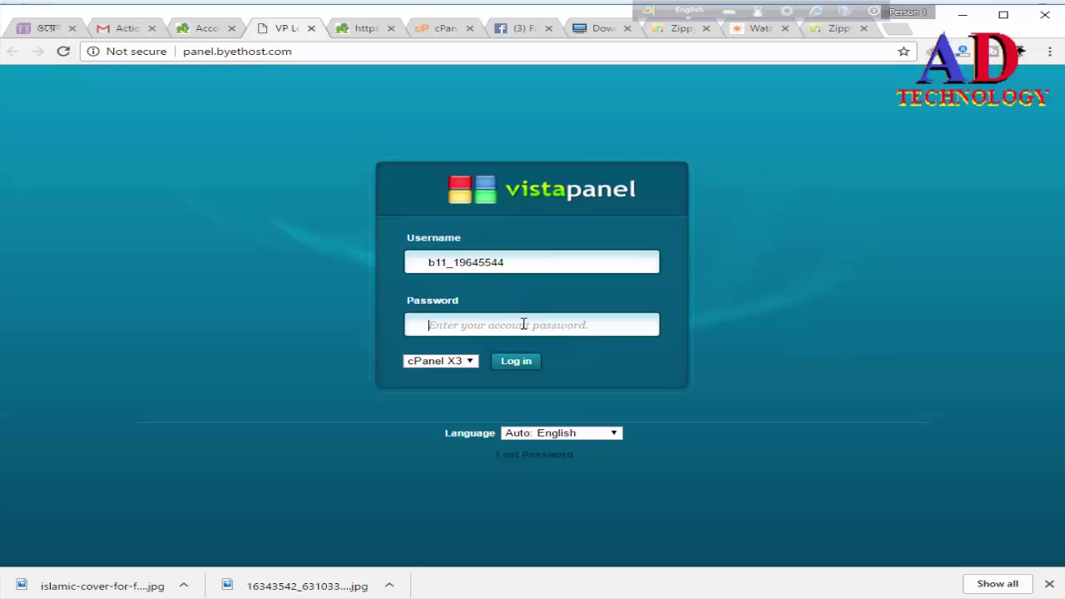
type("•")
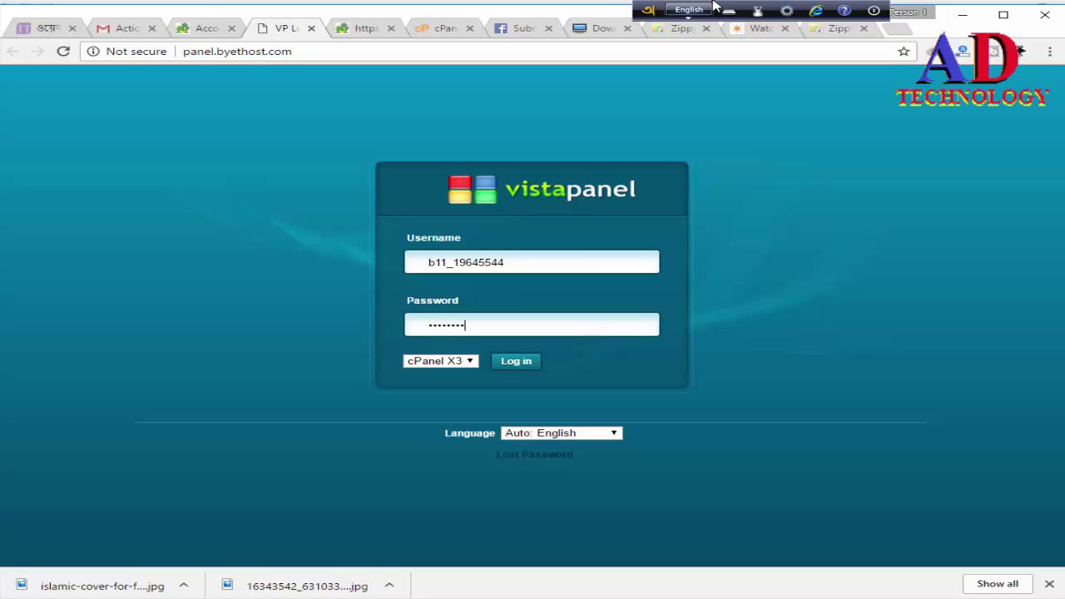
type("••••••••")
key("Return")
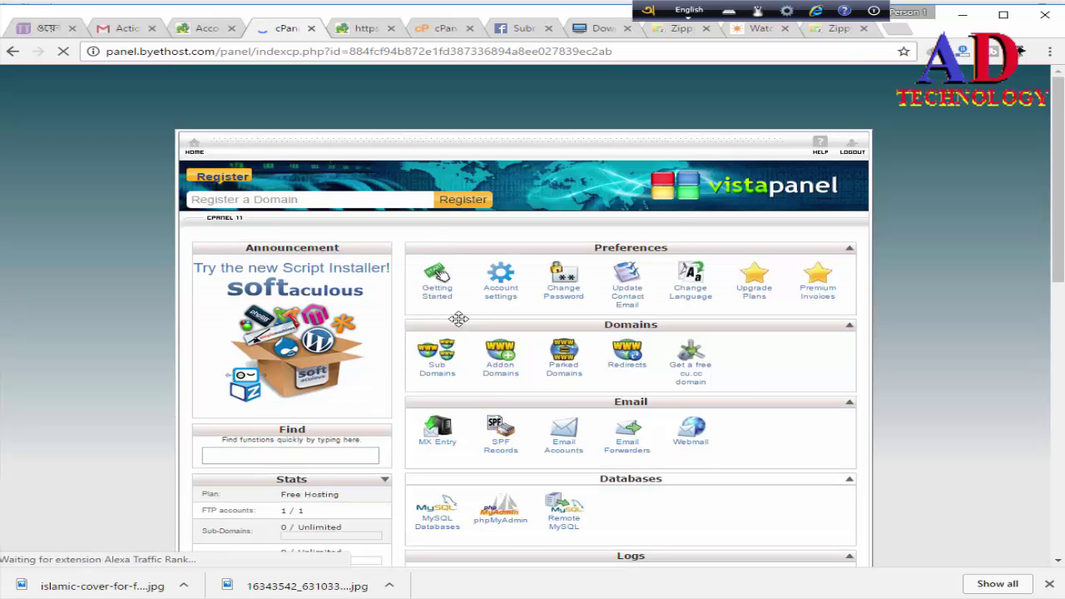
Step: Save the control panel login in Chrome, then open Sub Domains under Domains
scroll(574, 349, "down", 3)
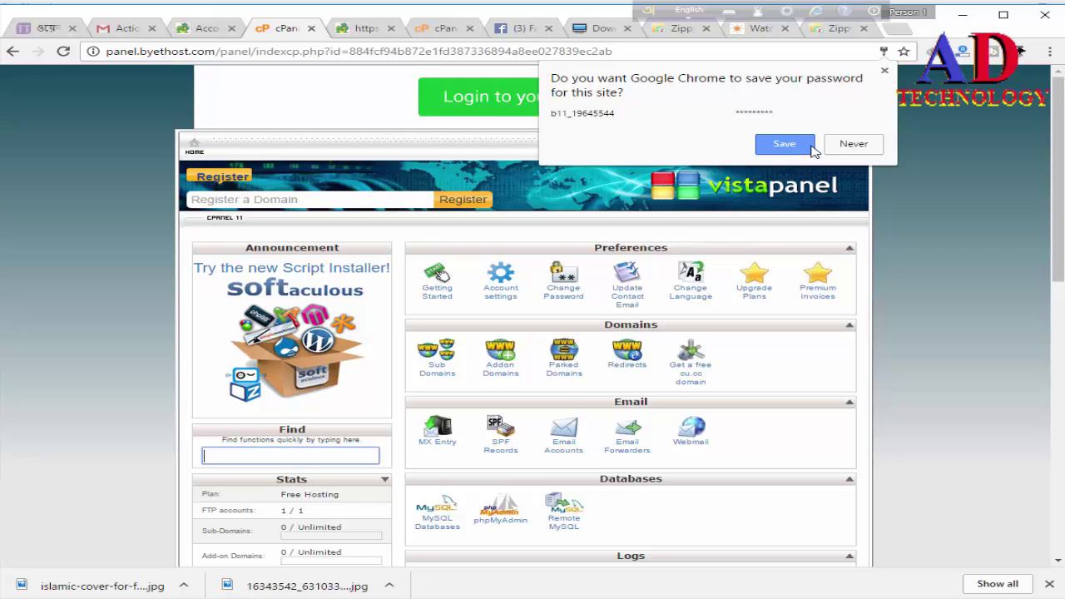
left_click(812, 145)
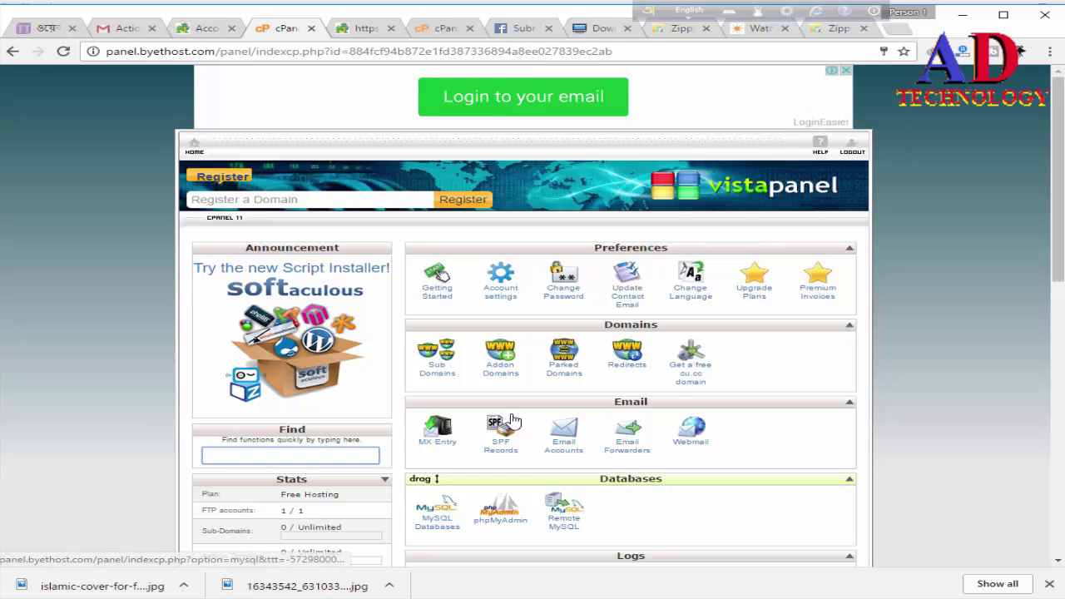
left_click(435, 367)
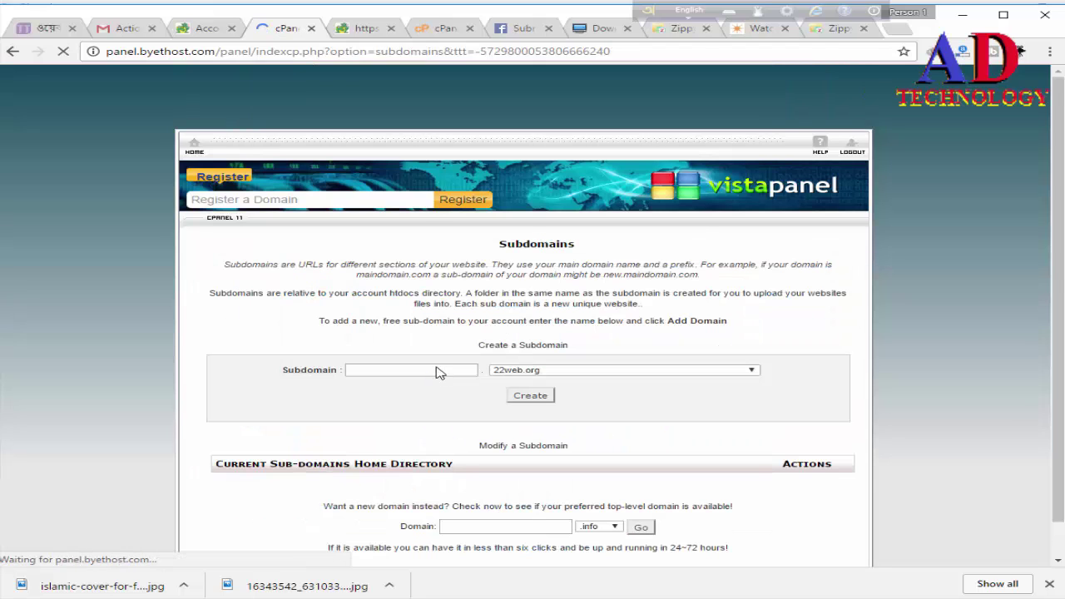
Step: Create the loldownload subdomain with is-great.net as its parent domain
left_click(383, 370)
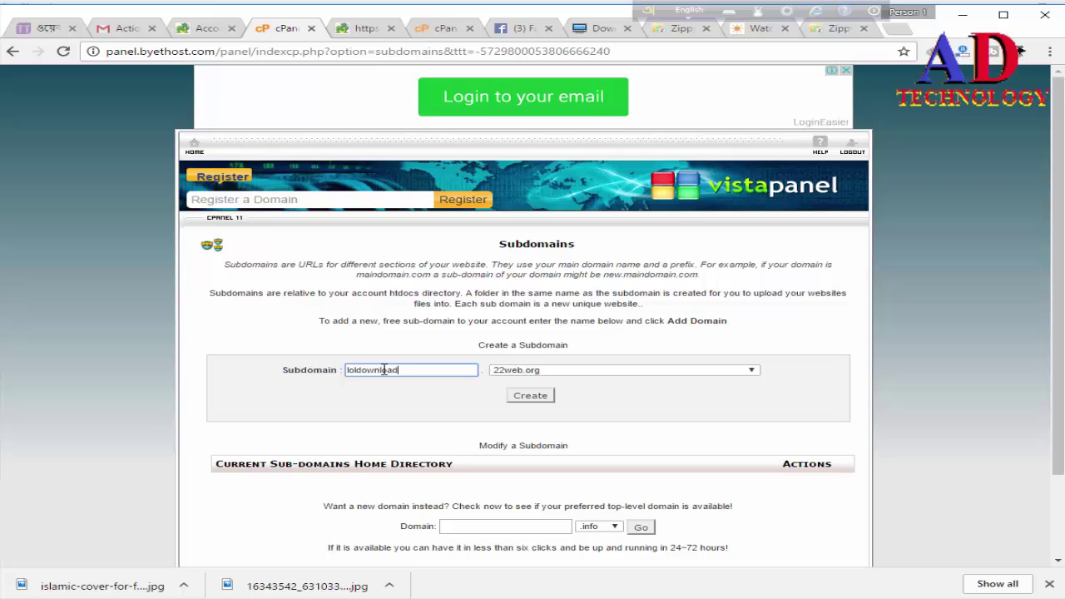
type("loldownload")
left_click(564, 372)
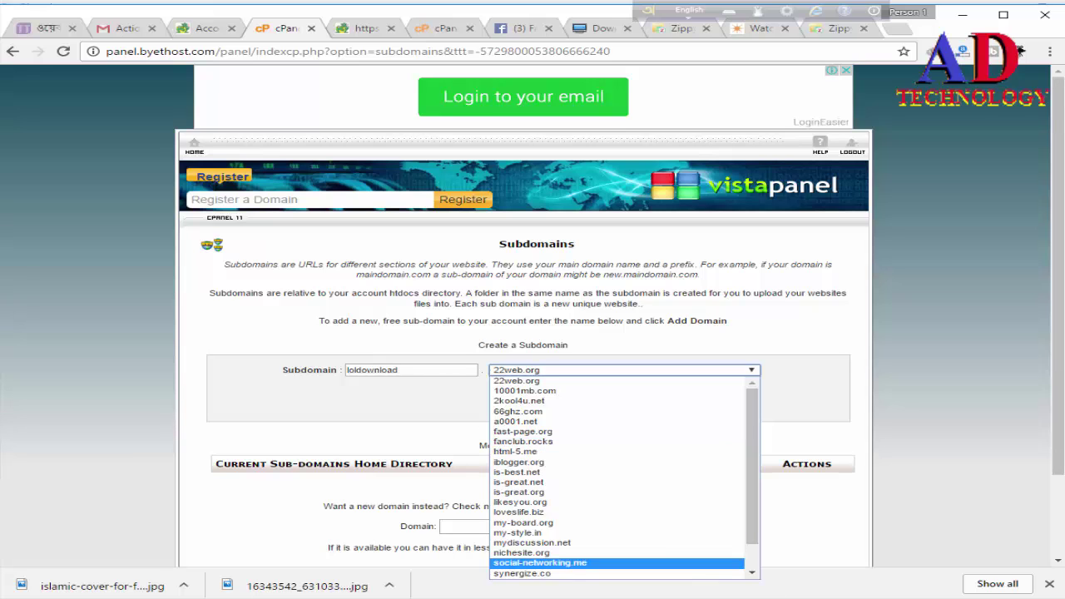
key("Escape")
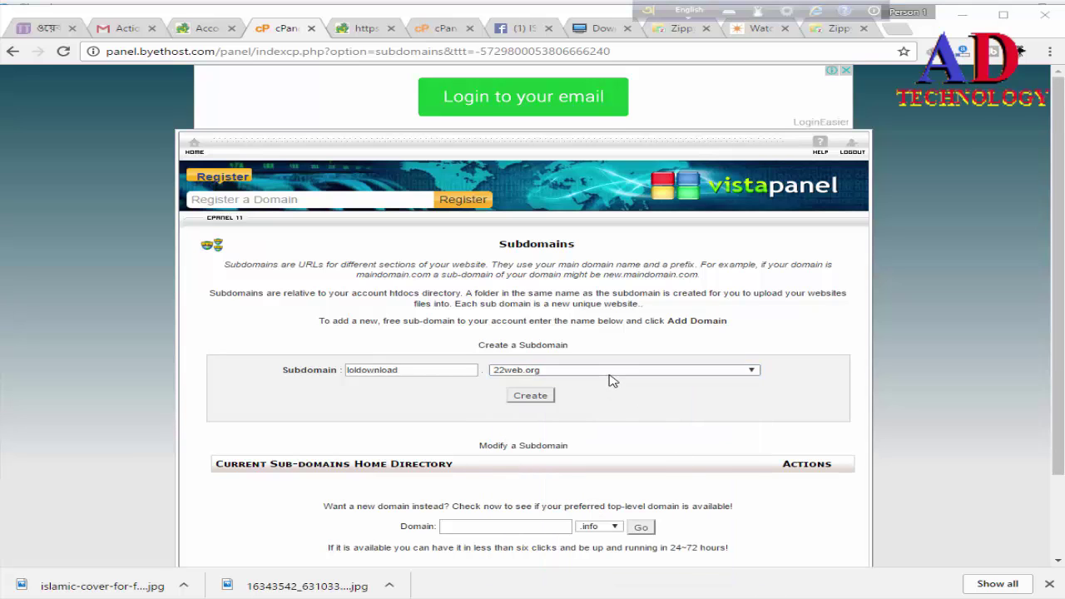
left_click(610, 375)
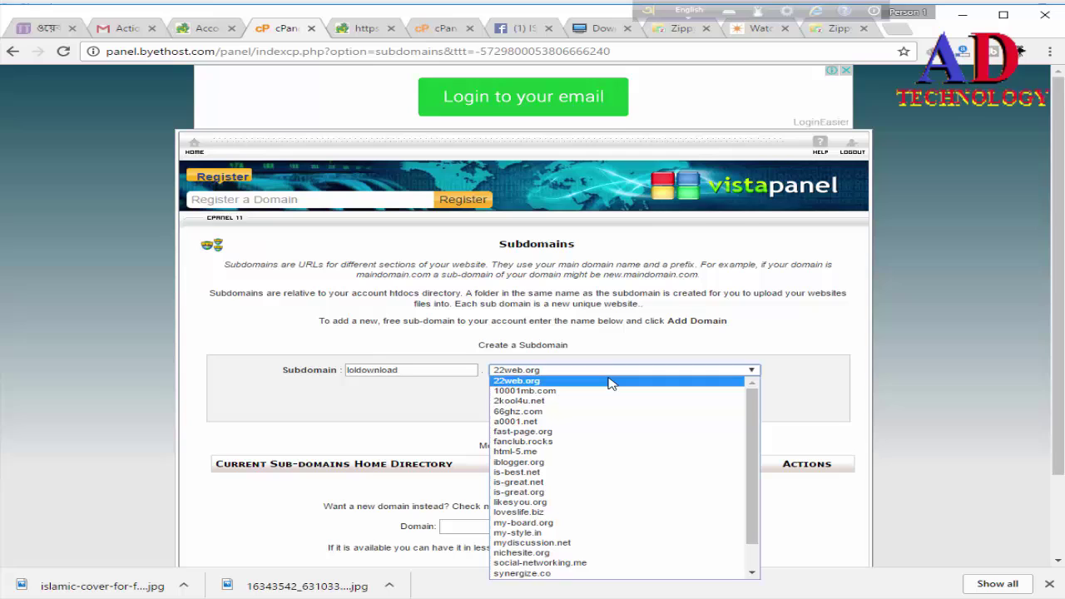
left_click(574, 483)
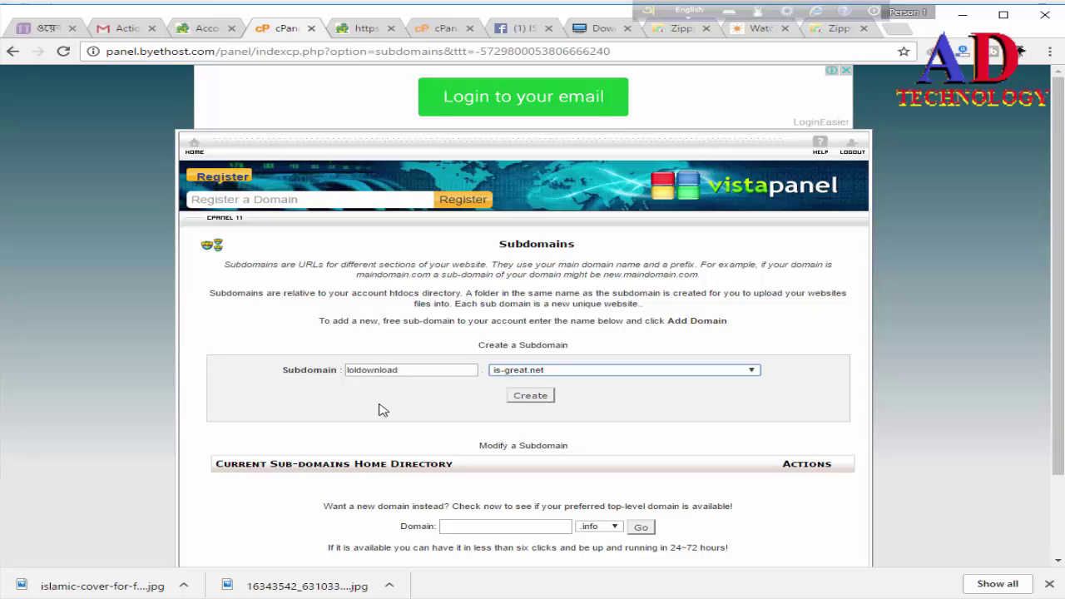
left_click(537, 398)
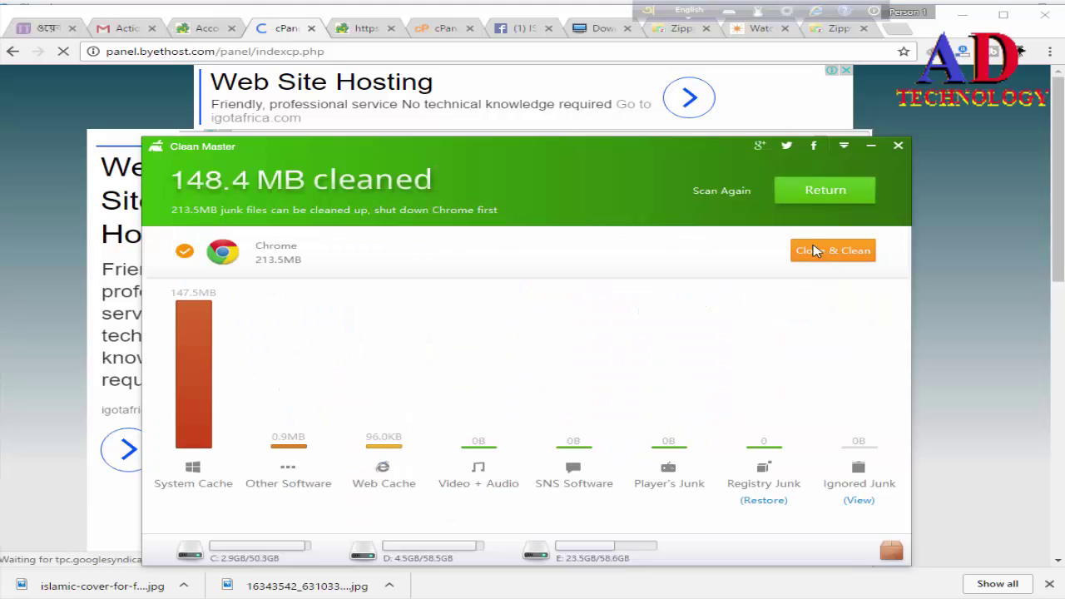
Step: Dismiss the Clean Master popup and launch Softaculous from the Software/Services section
left_click(900, 147)
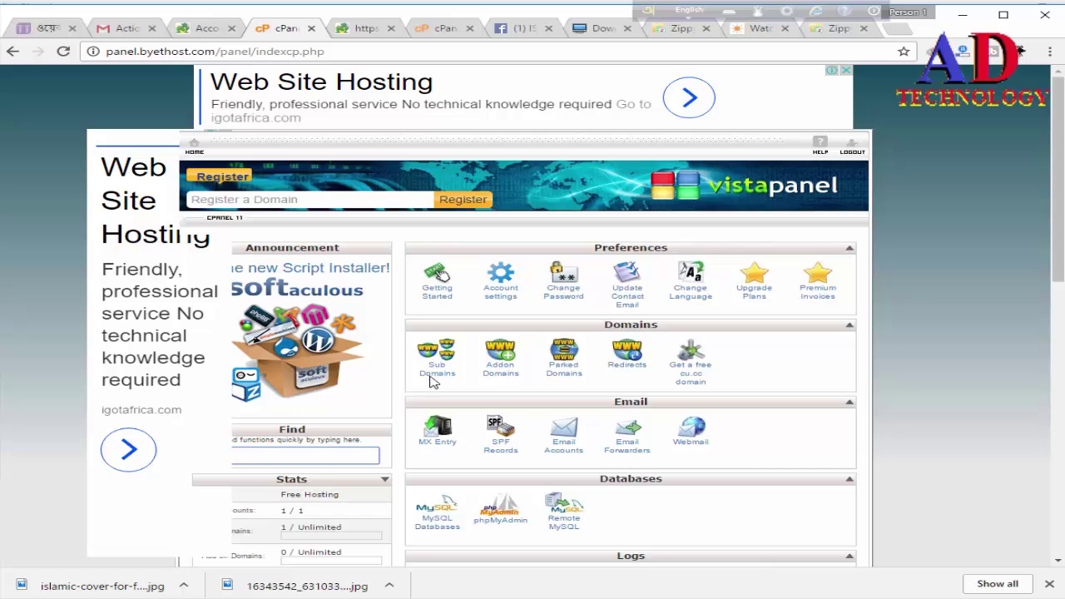
scroll(562, 421, "down", 2)
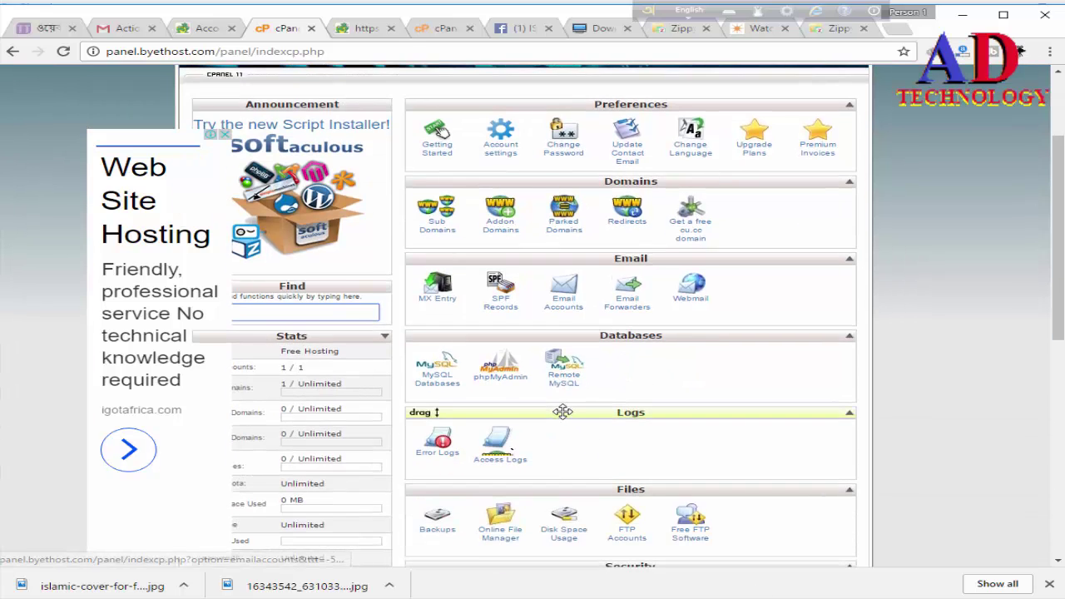
scroll(562, 412, "down", 3)
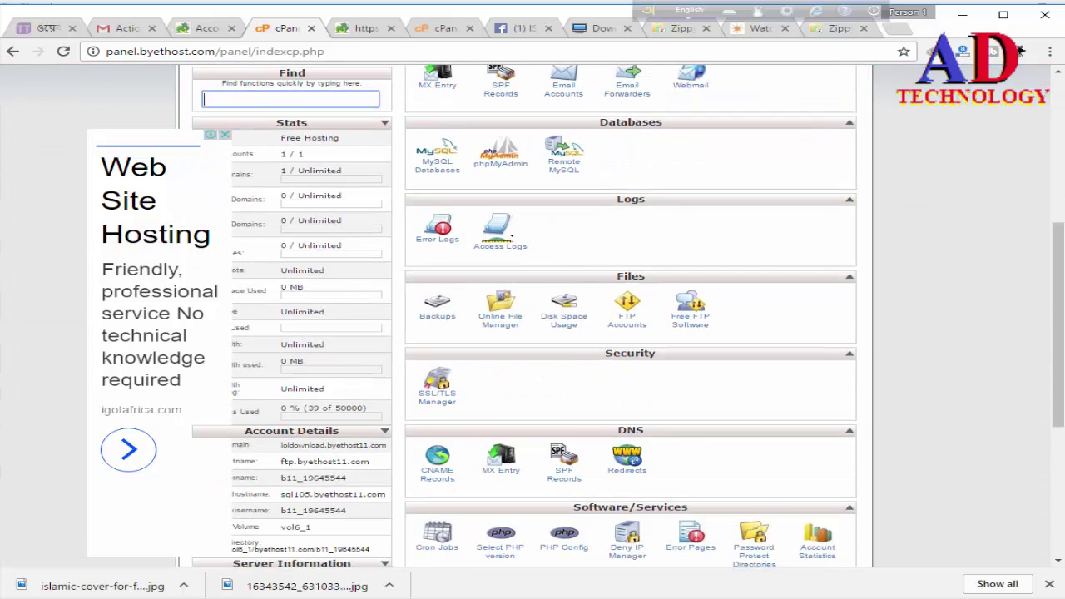
scroll(532, 493, "down", 3)
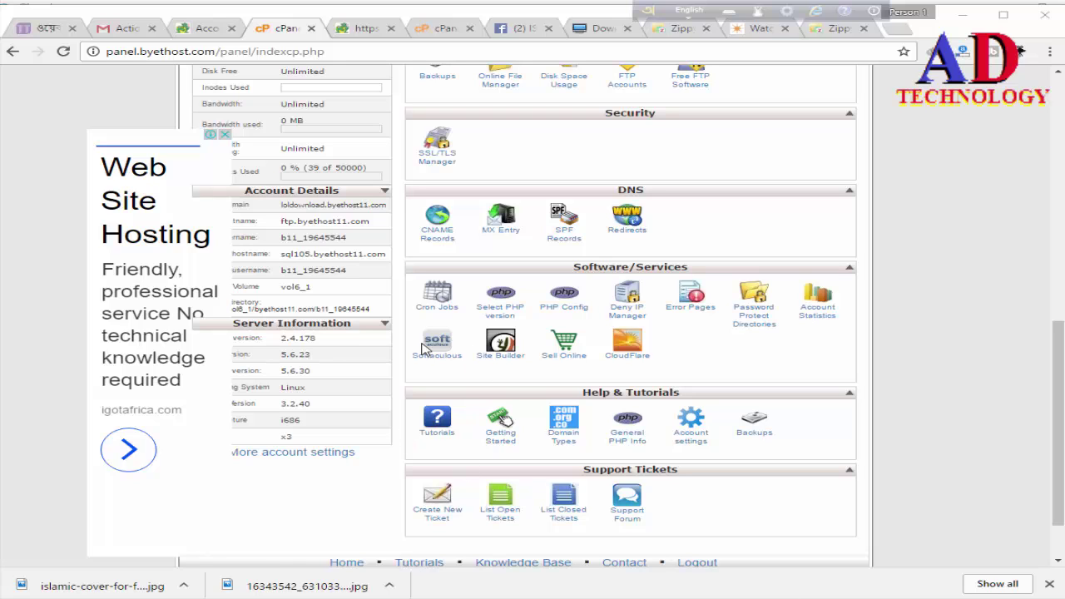
left_click(436, 356)
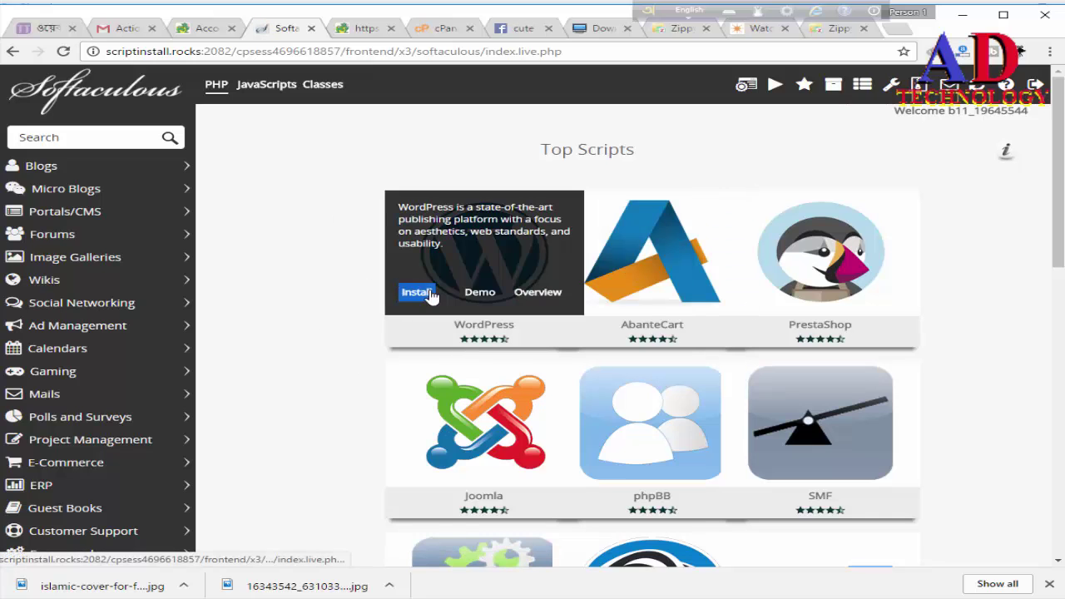
Step: Start a WordPress install on loldownload.is-great.net at the root, removing the 'wp' directory
left_click(418, 292)
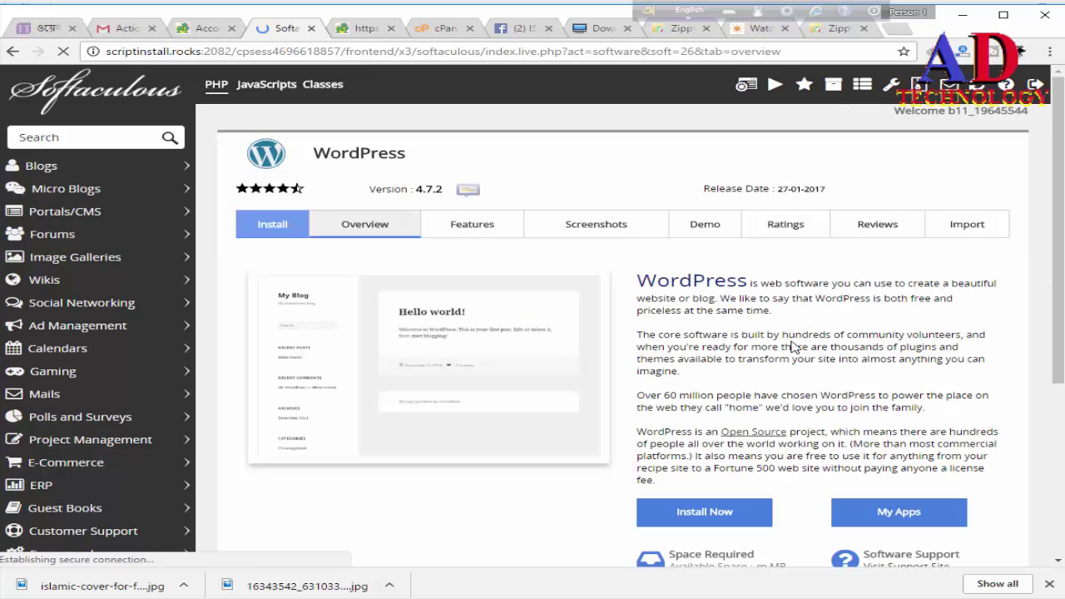
scroll(766, 387, "down", 3)
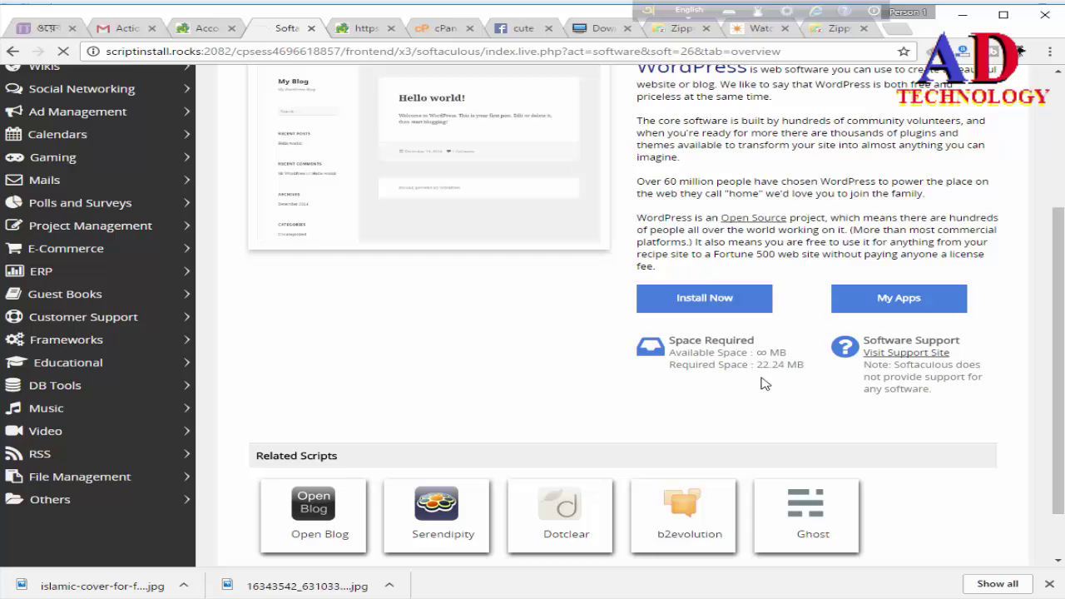
scroll(763, 382, "up", 2)
scroll(616, 232, "down", 3)
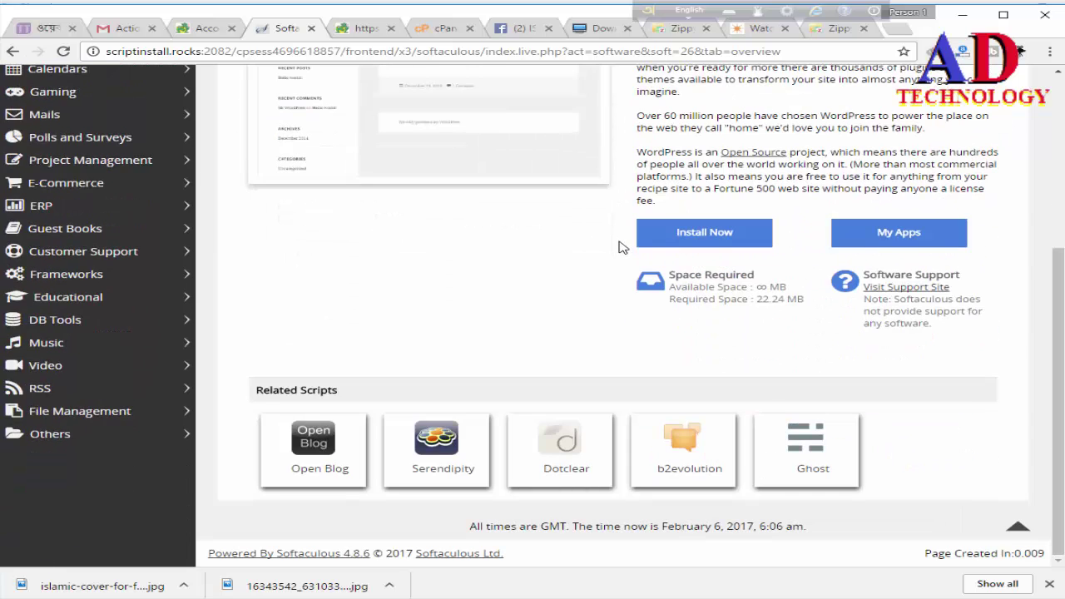
scroll(623, 242, "up", 4)
left_click(272, 223)
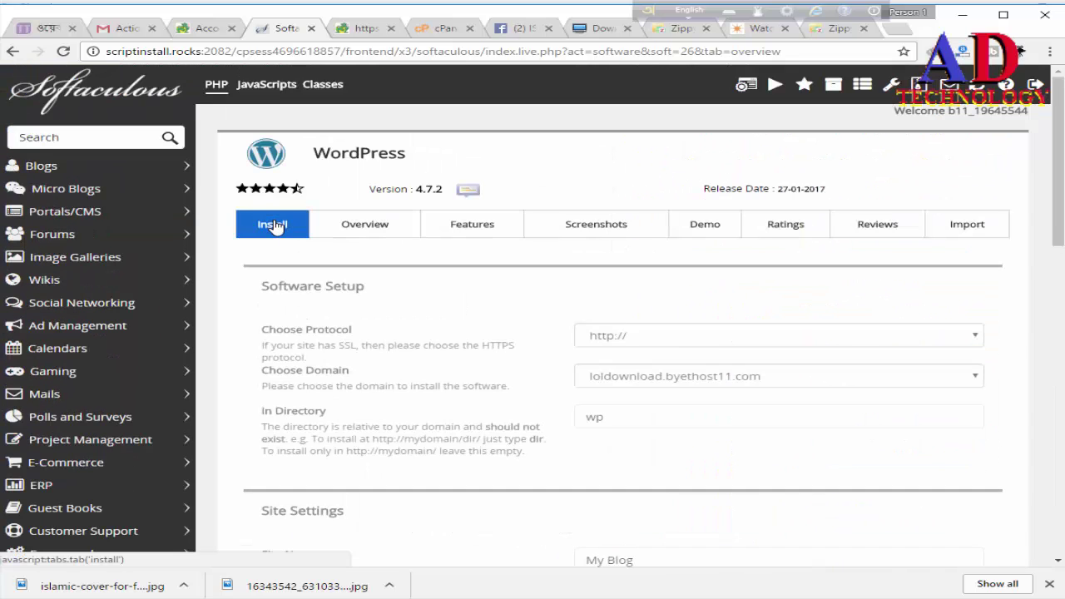
left_click(708, 379)
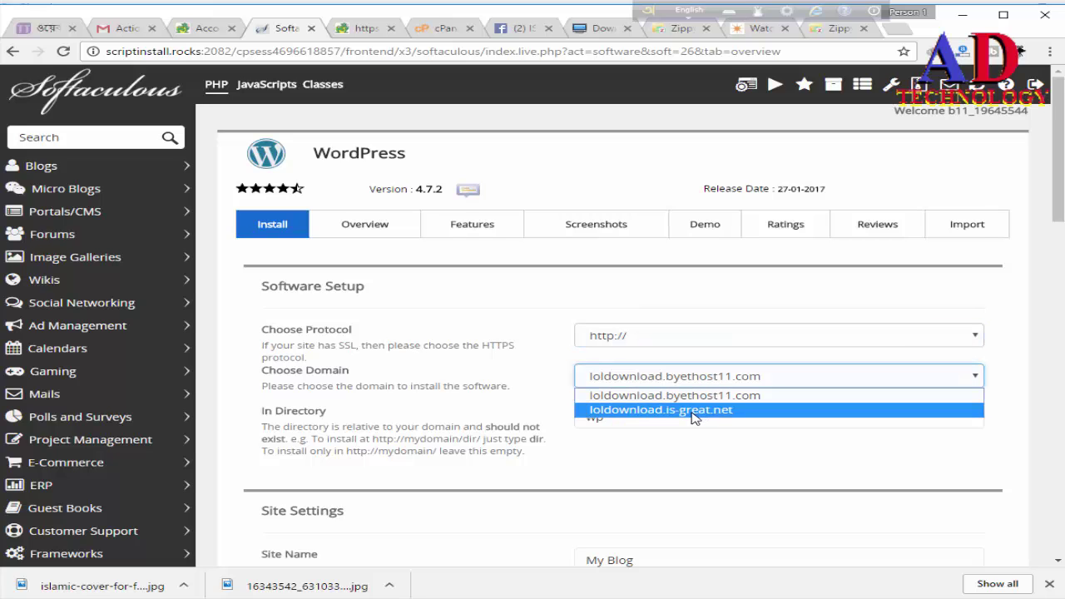
left_click(695, 409)
left_click(691, 416)
key("BackSpace")
key("BackSpace")
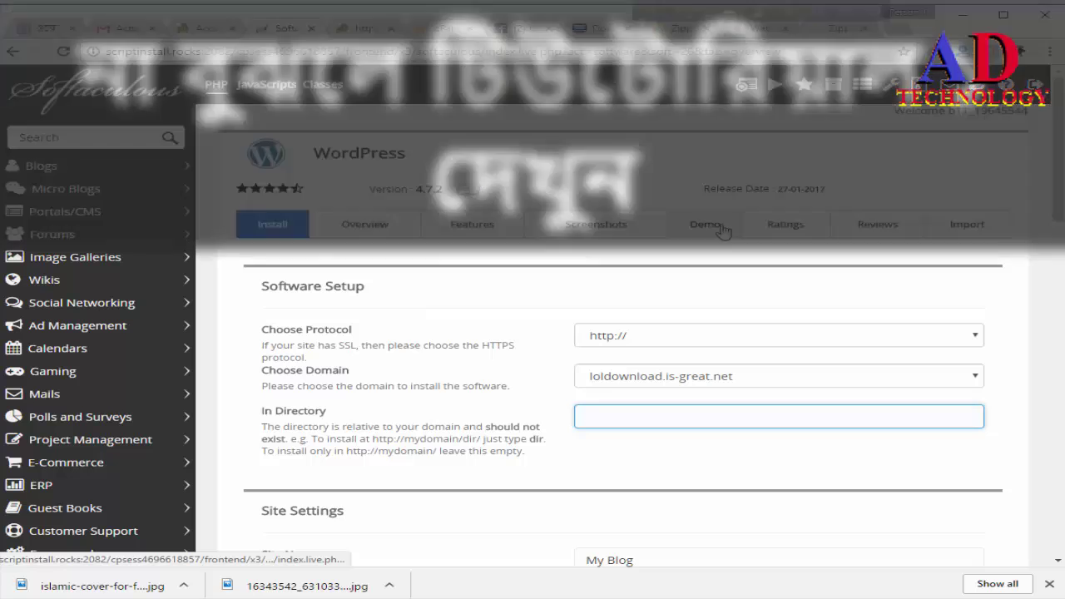
Step: Name the site LOLDOWNLOAD.IS-GREAT.NET with description 'NO.1 BD MOVIE ,SONG AND SOFTWARE DOWNLOAD SITE'
scroll(607, 444, "down", 2)
left_click(660, 416)
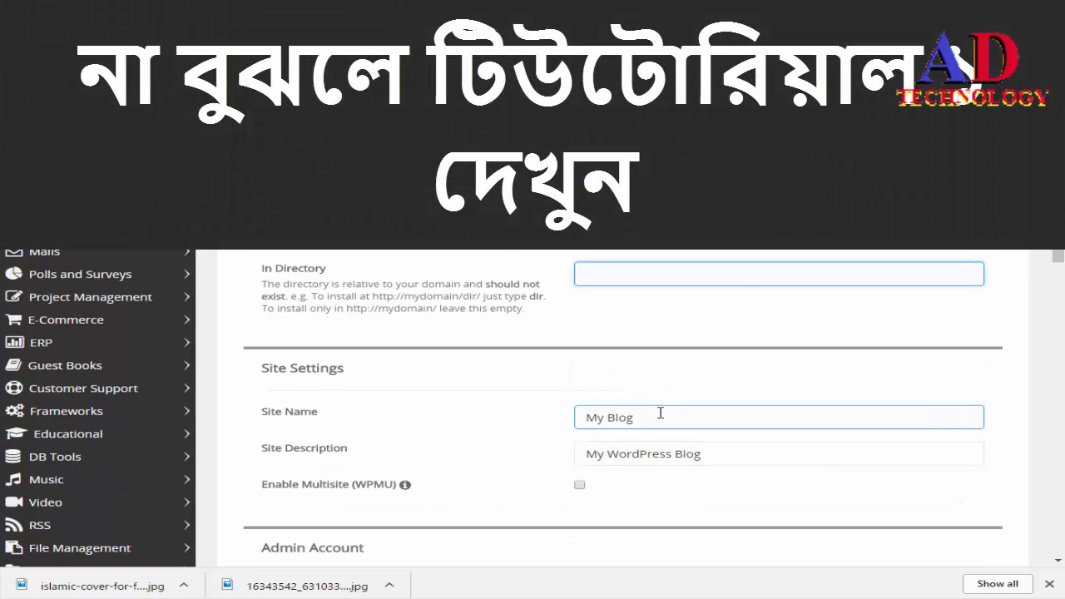
left_click_drag(660, 416, 502, 431)
type("LO")
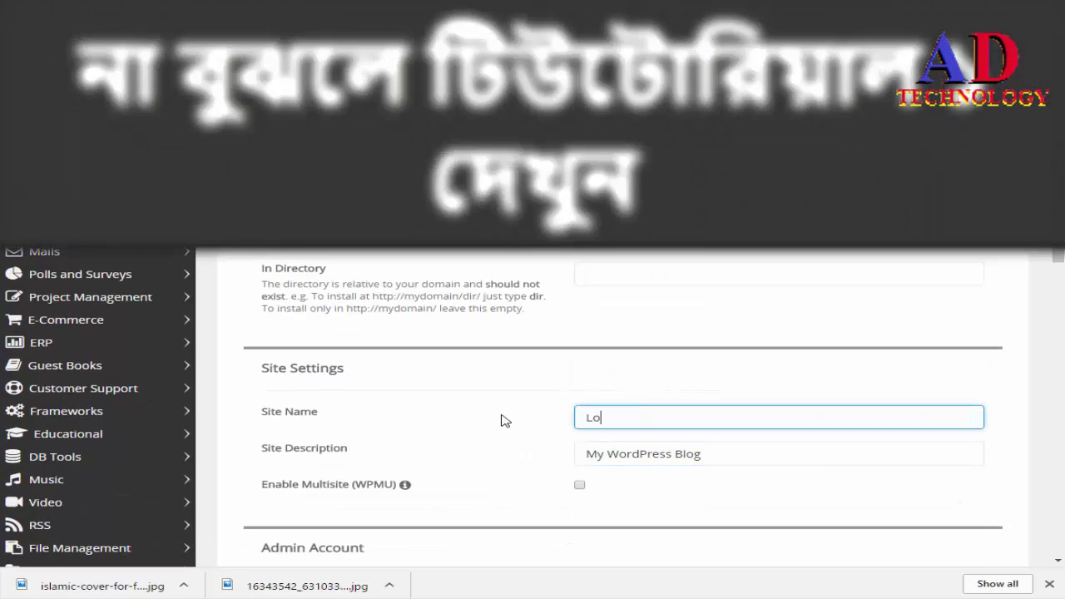
type("L")
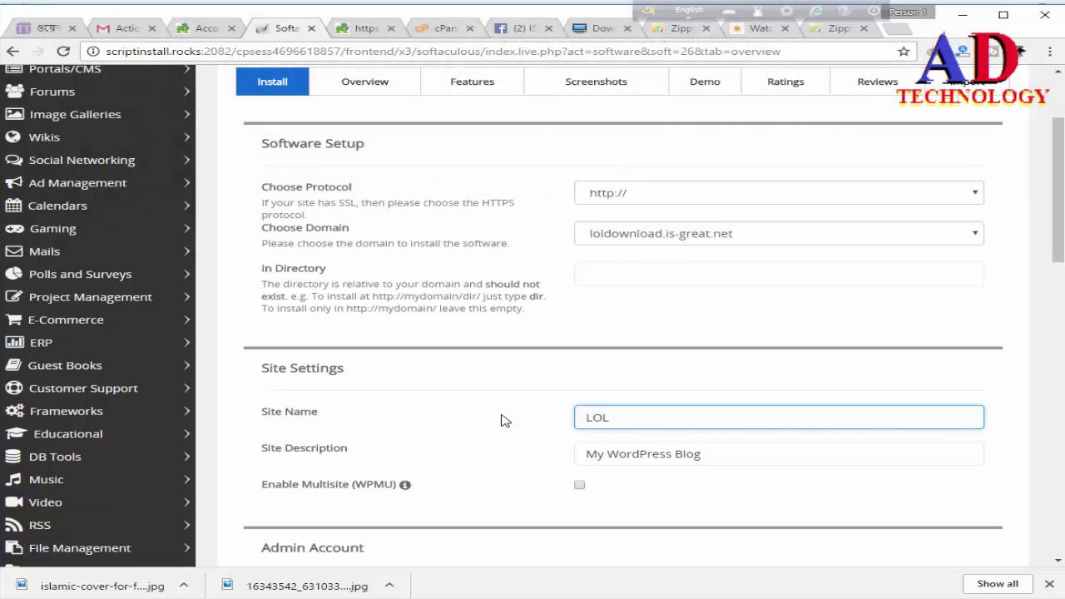
type("DOWNLOAD.I")
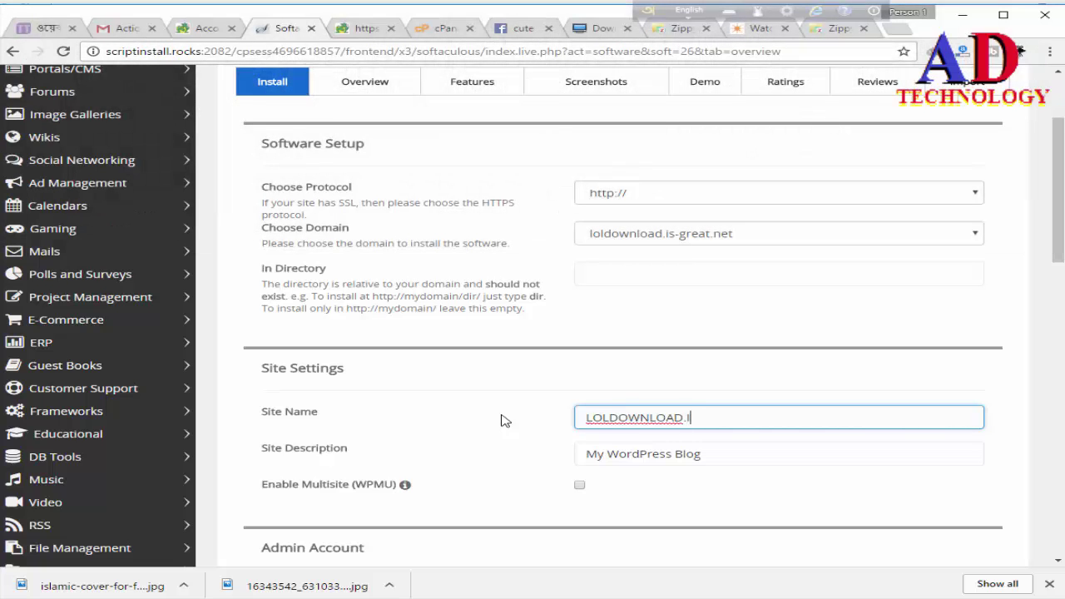
type("S-GREATE")
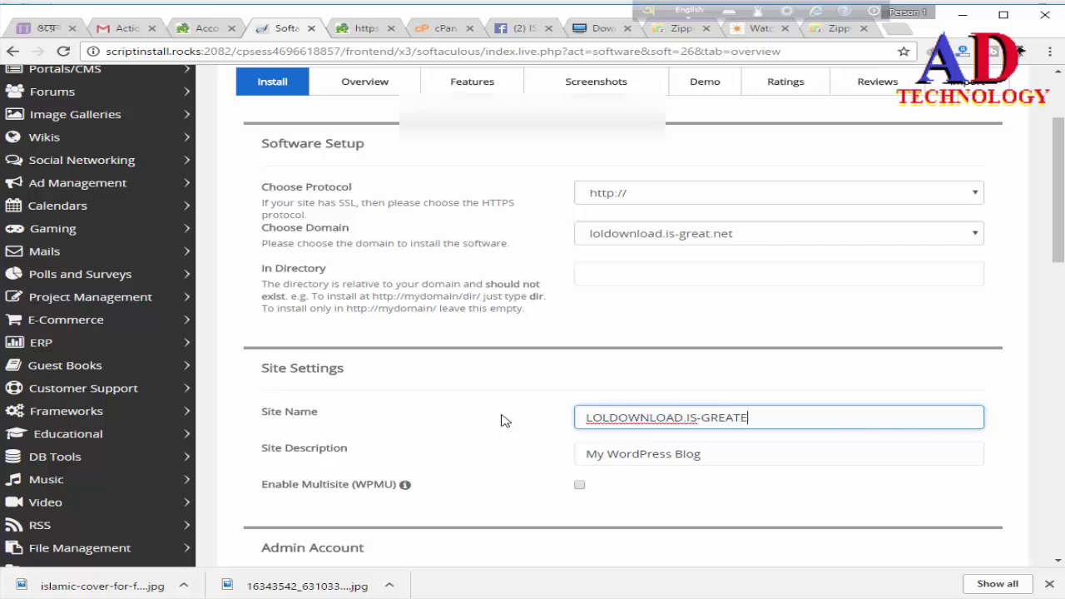
key("BackSpace")
type(".NET")
left_click_drag(721, 452, 533, 466)
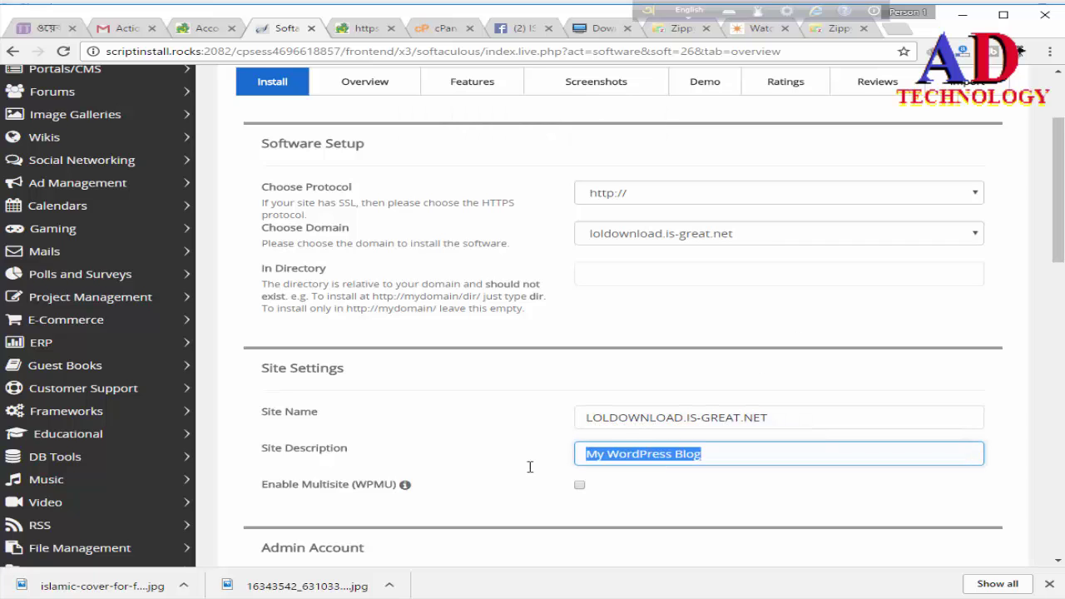
type("NO")
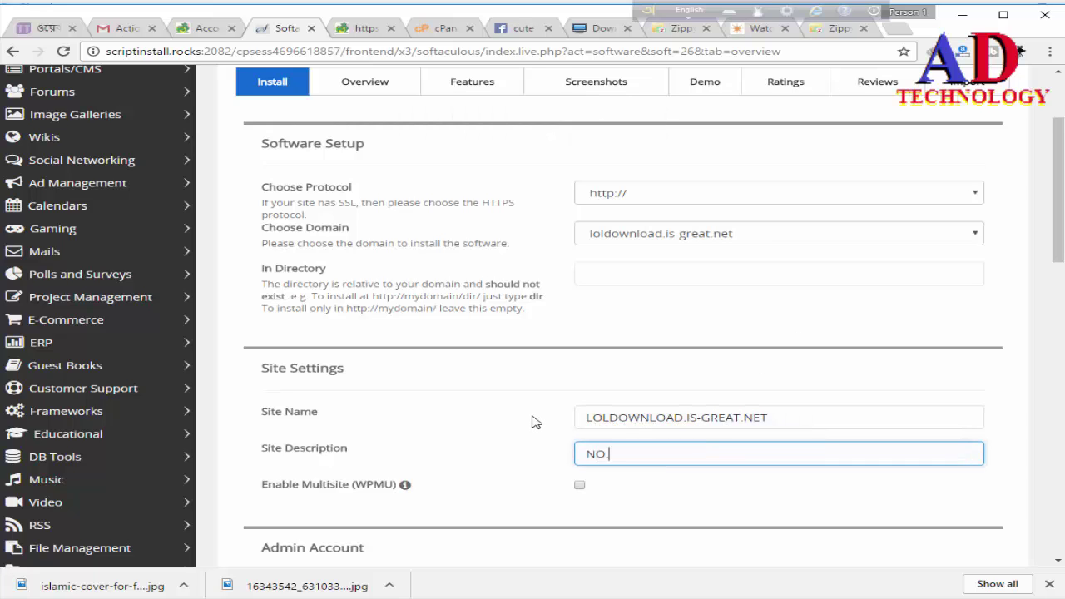
type(".1 BE")
key("BackSpace")
type("D MOVIE ")
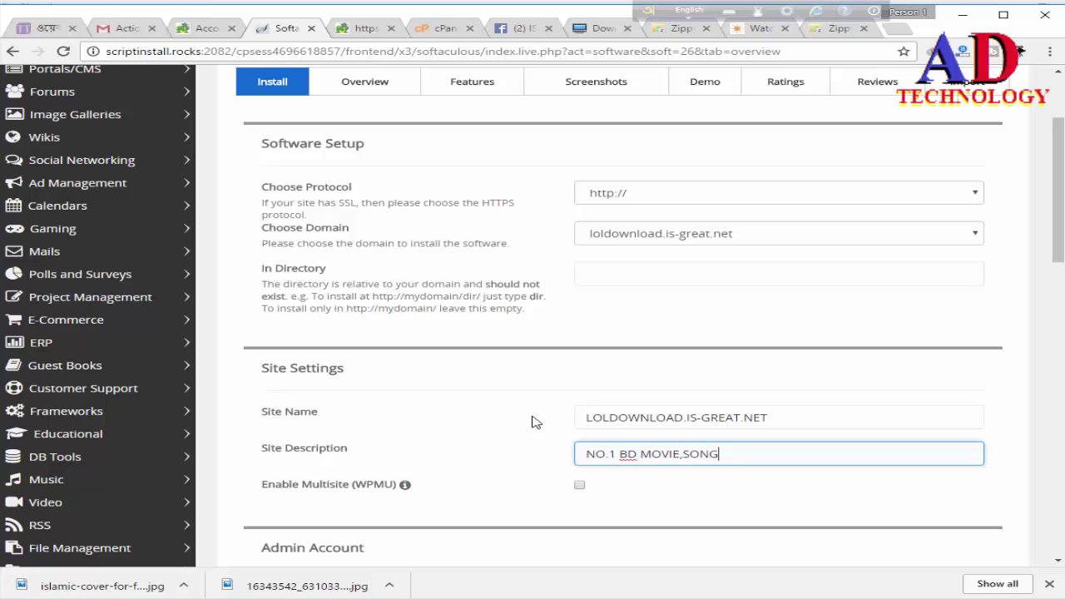
type(",SONG AND SOFTWA")
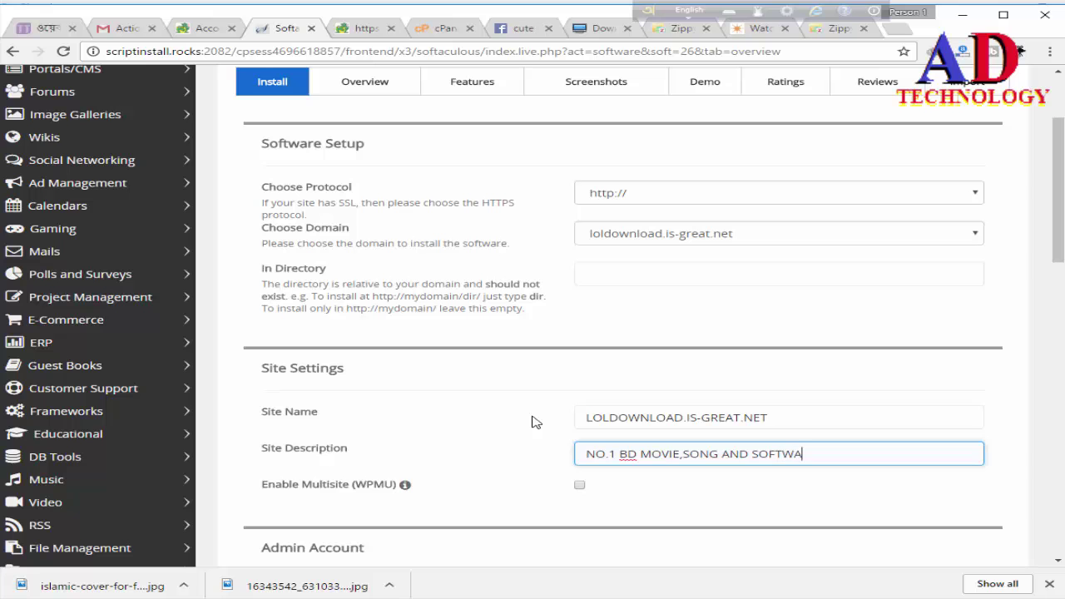
type("RE DOWNLOAD SI")
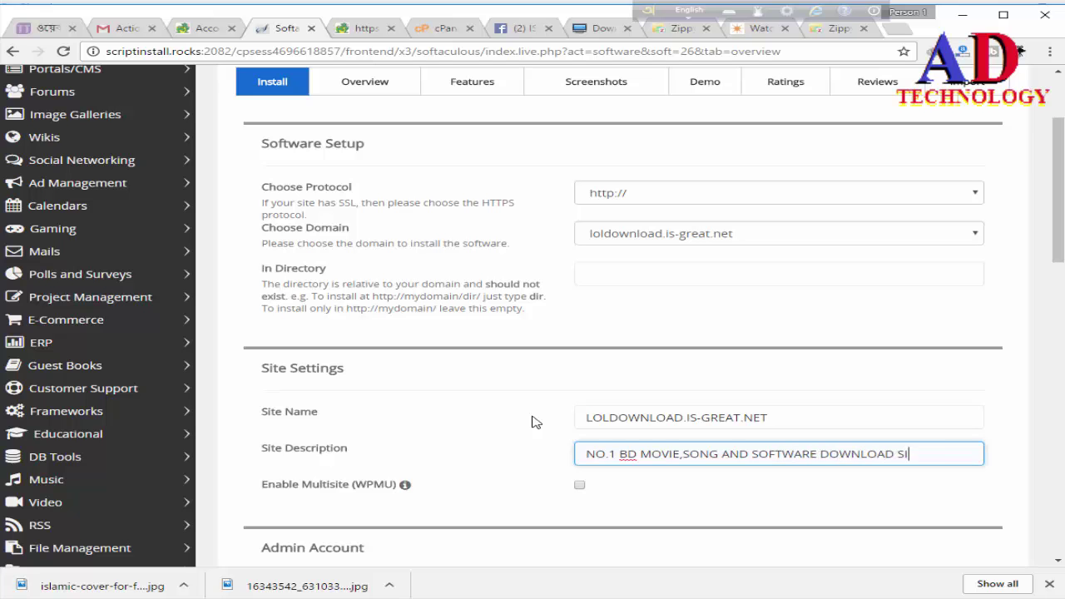
type("TE")
Step: Replace the default admin username, password and admin email with custom values
scroll(564, 416, "down", 3)
left_click(624, 385)
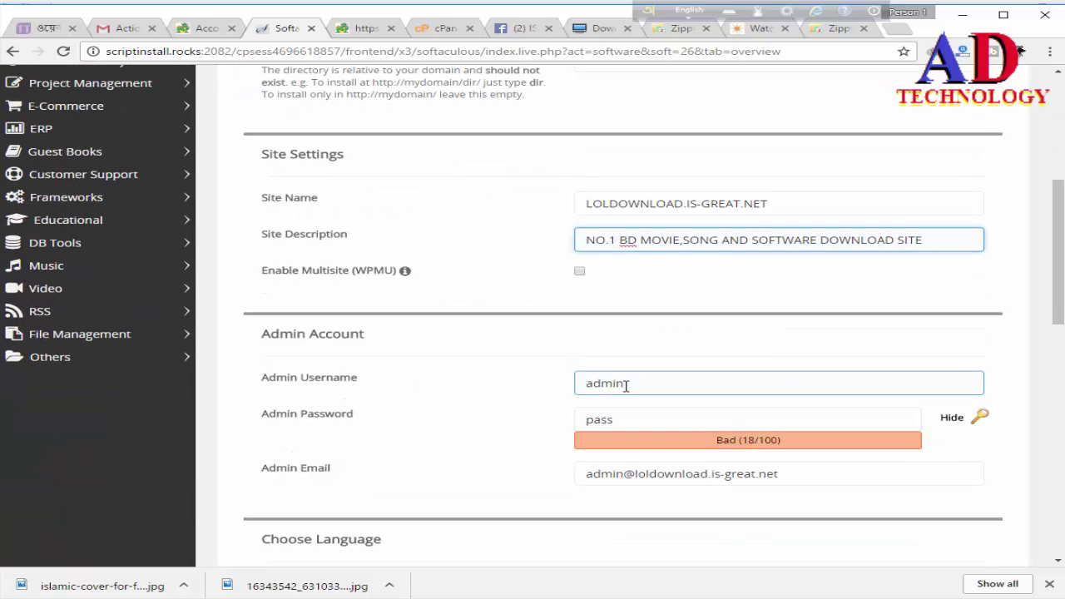
left_click_drag(642, 387, 571, 401)
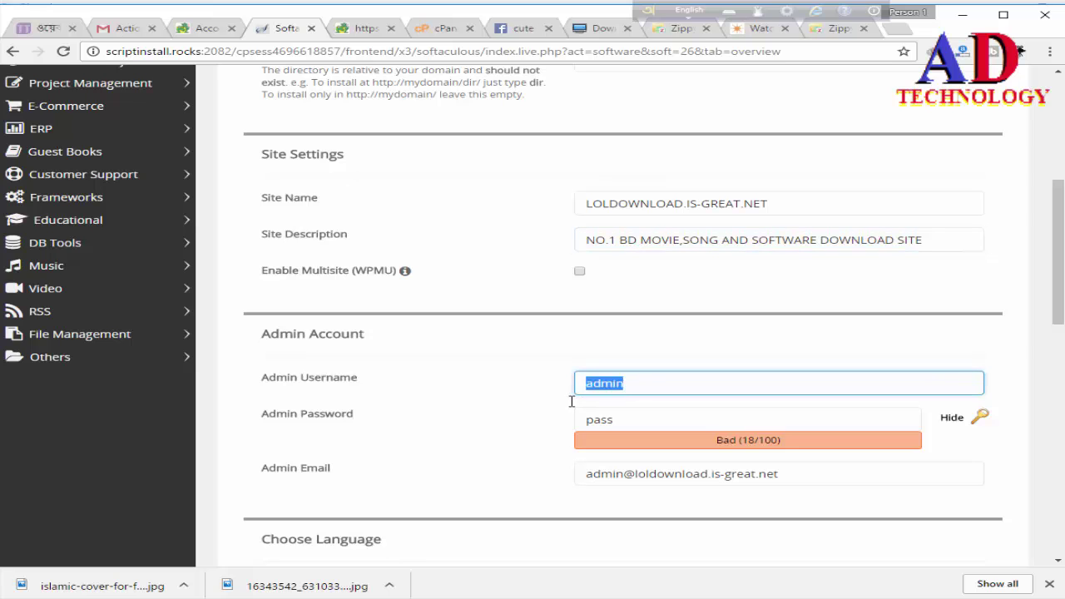
type("M")
key("BackSpace")
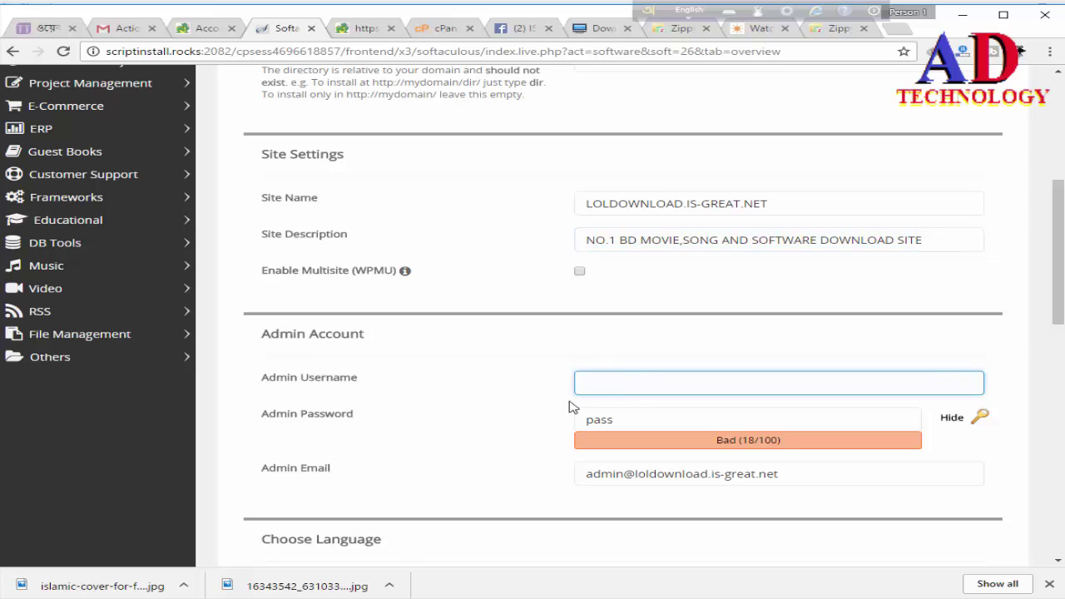
type("mdsorol")
left_click_drag(652, 414, 542, 424)
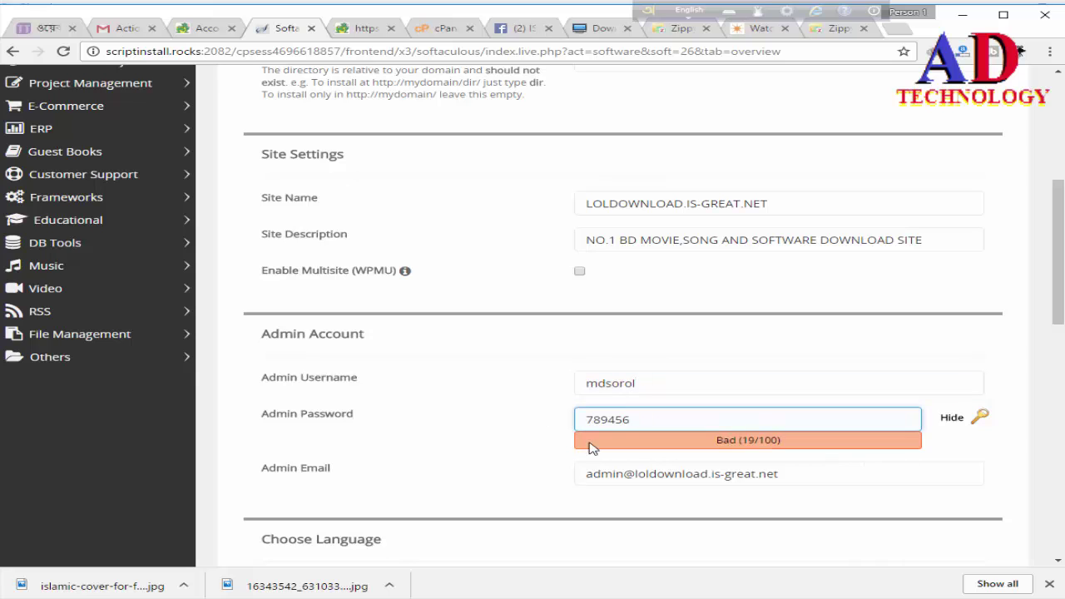
left_click(821, 466)
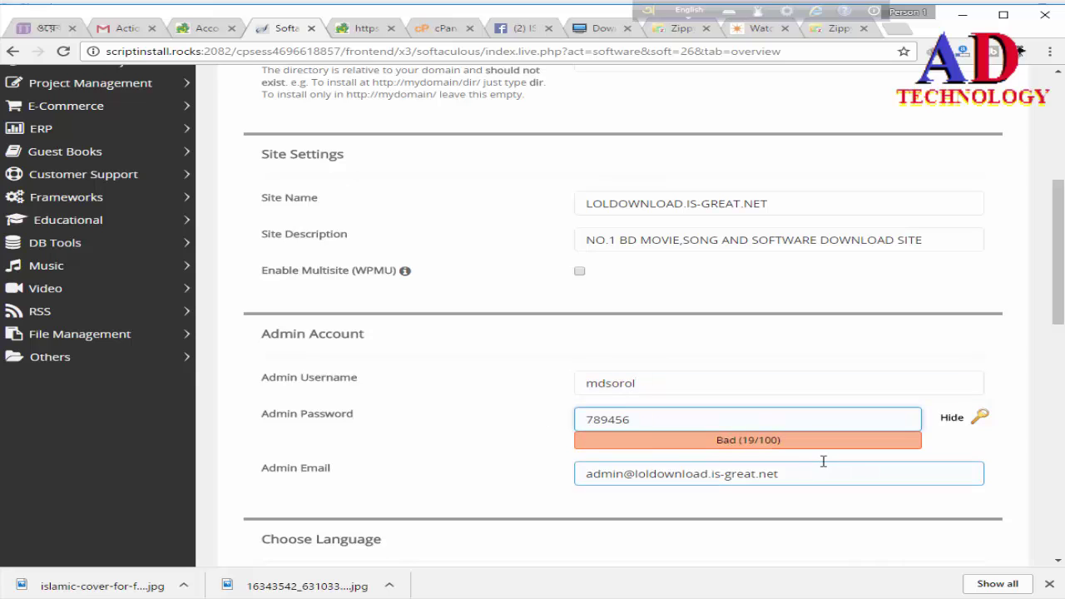
left_click_drag(792, 471, 500, 489)
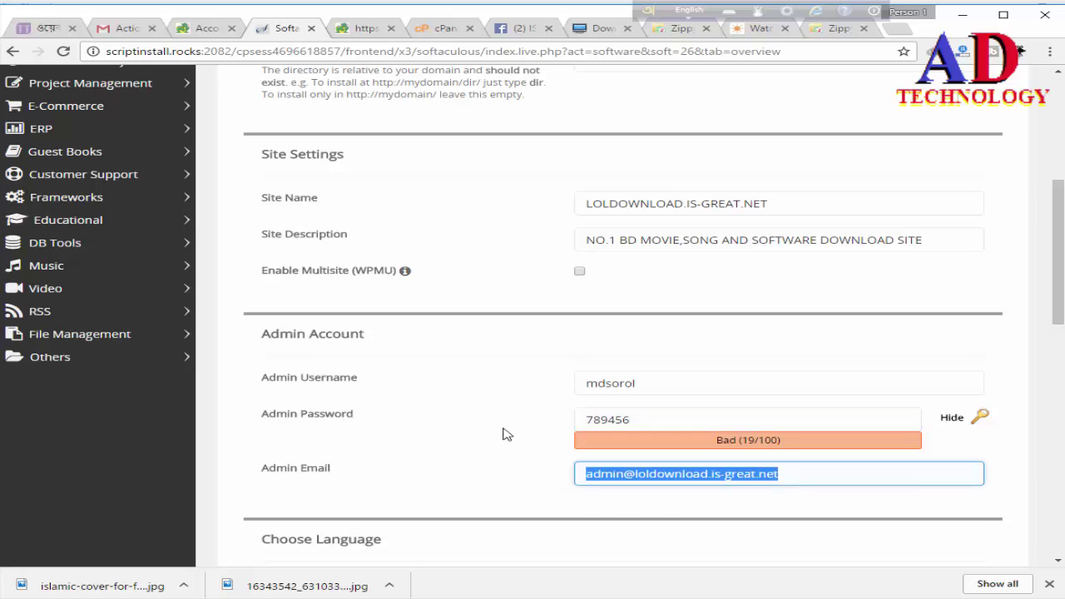
left_click(666, 495)
Step: Enable Limit Login Attempts and autofill the email address for installation details
scroll(444, 566, "down", 1)
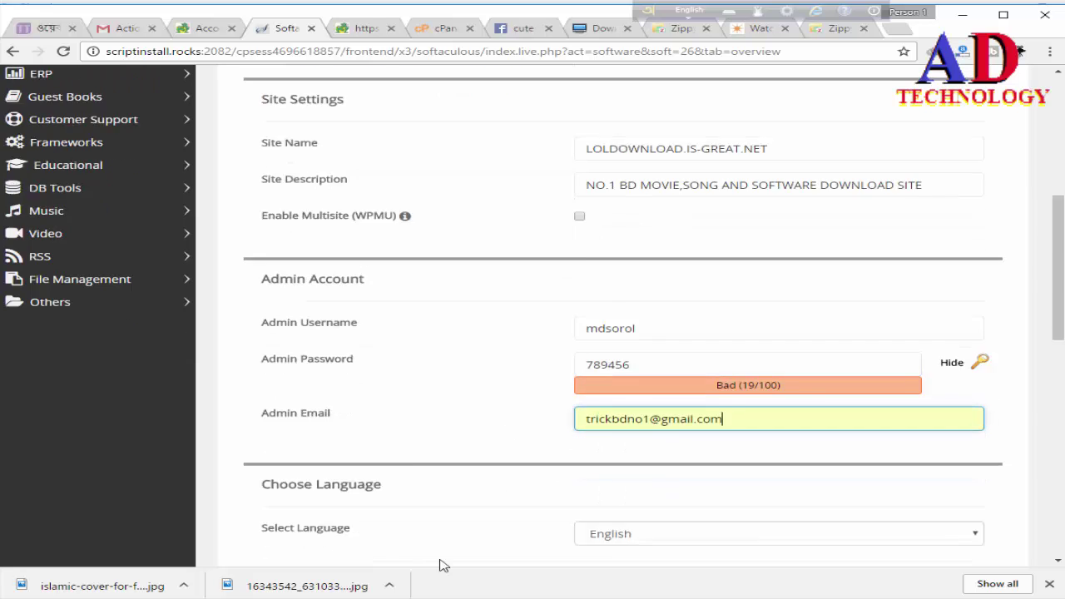
scroll(443, 566, "down", 4)
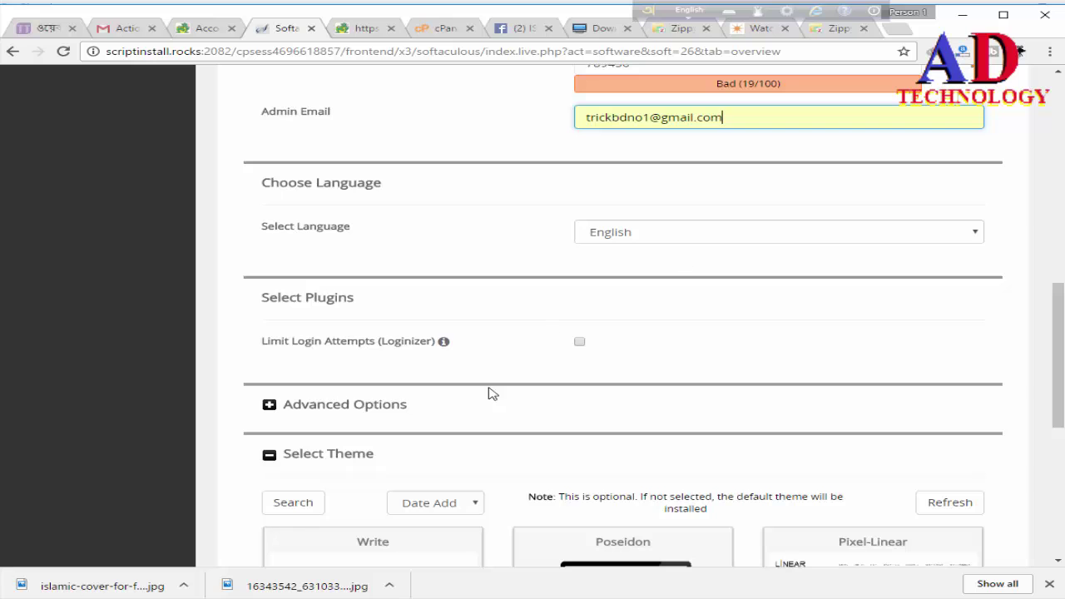
scroll(492, 393, "down", 3)
left_click(580, 127)
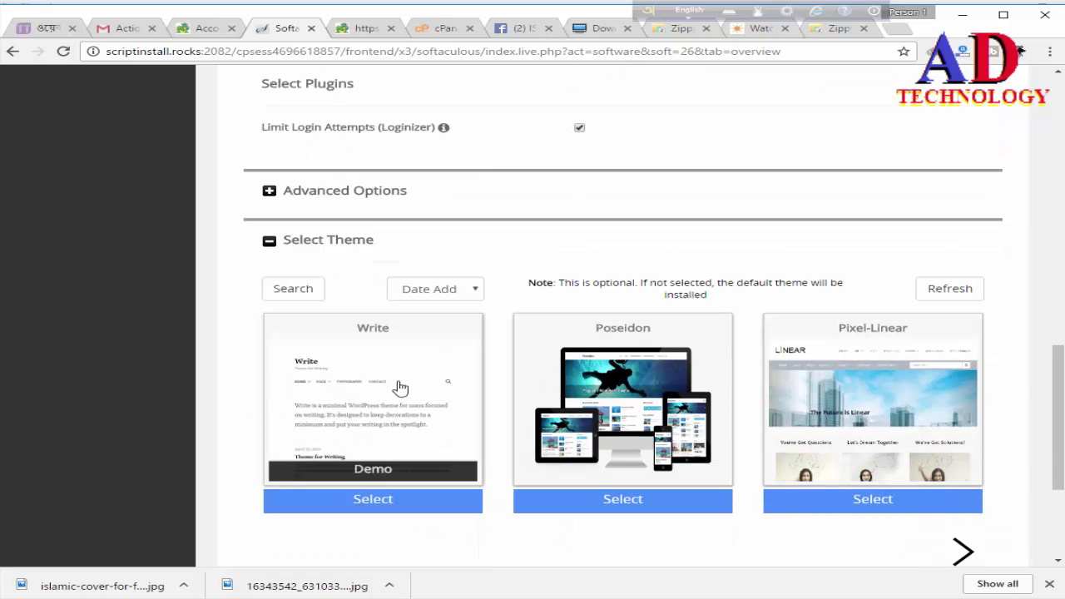
scroll(862, 476, "down", 3)
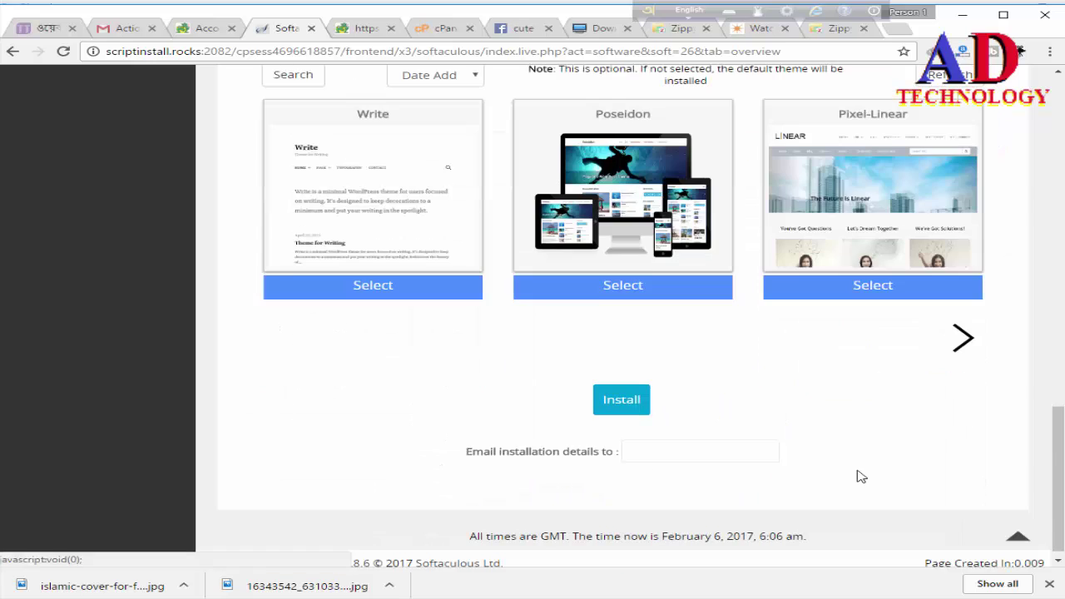
left_click(657, 440)
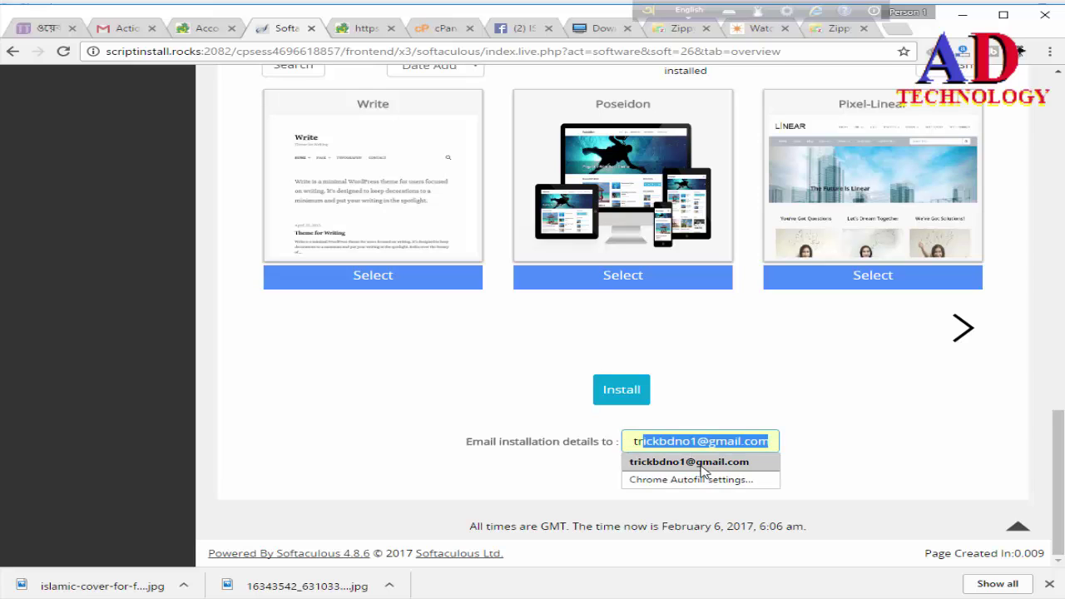
left_click(702, 464)
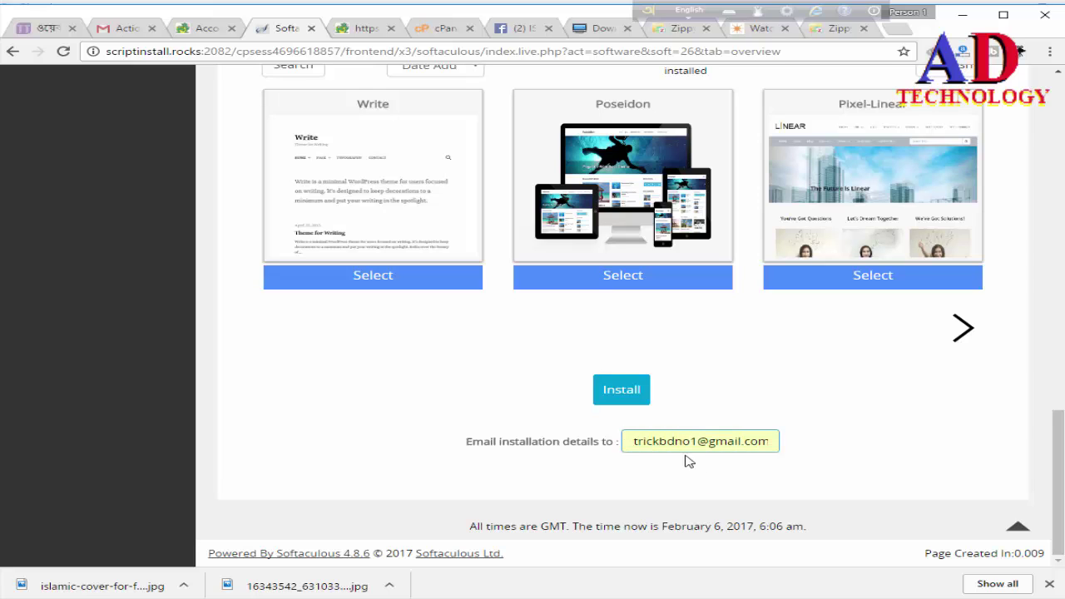
Step: Run the WordPress install to 100% and open the site's wp-admin Administrative URL
left_click(623, 401)
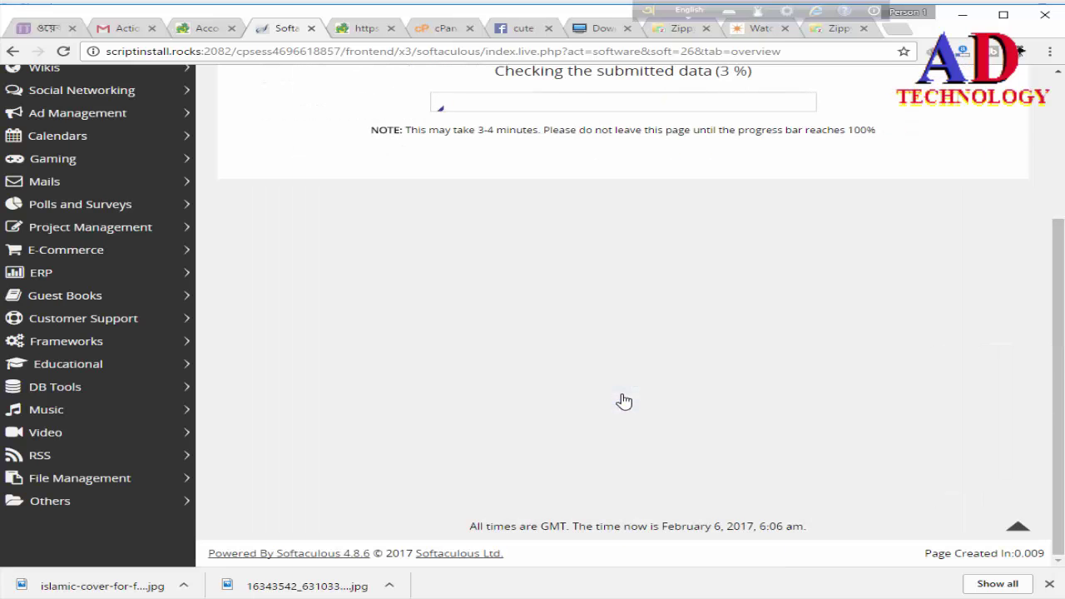
scroll(587, 385, "up", 1)
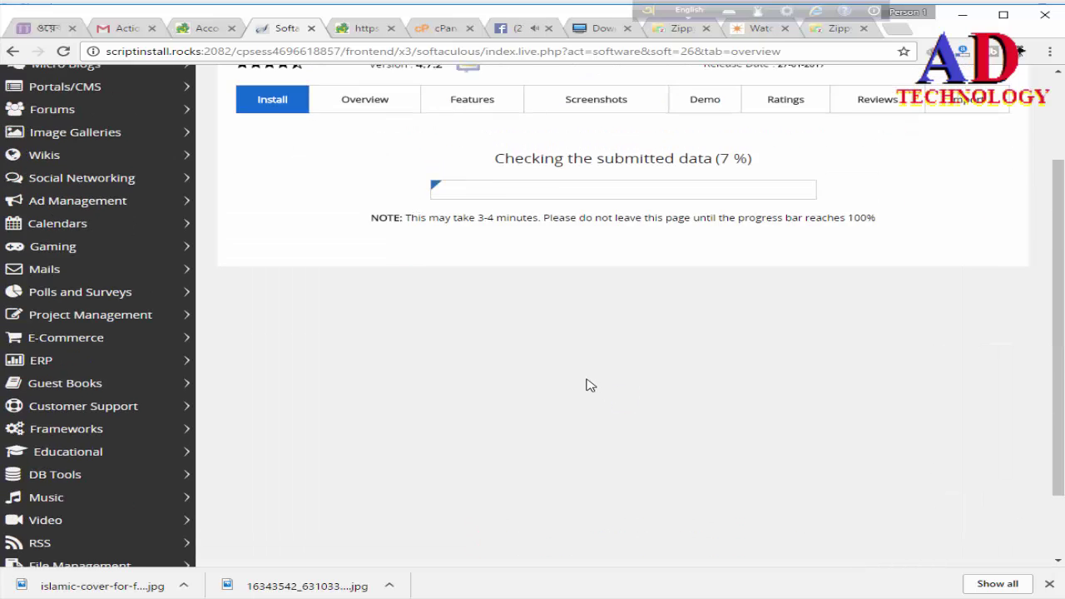
scroll(587, 386, "up", 1)
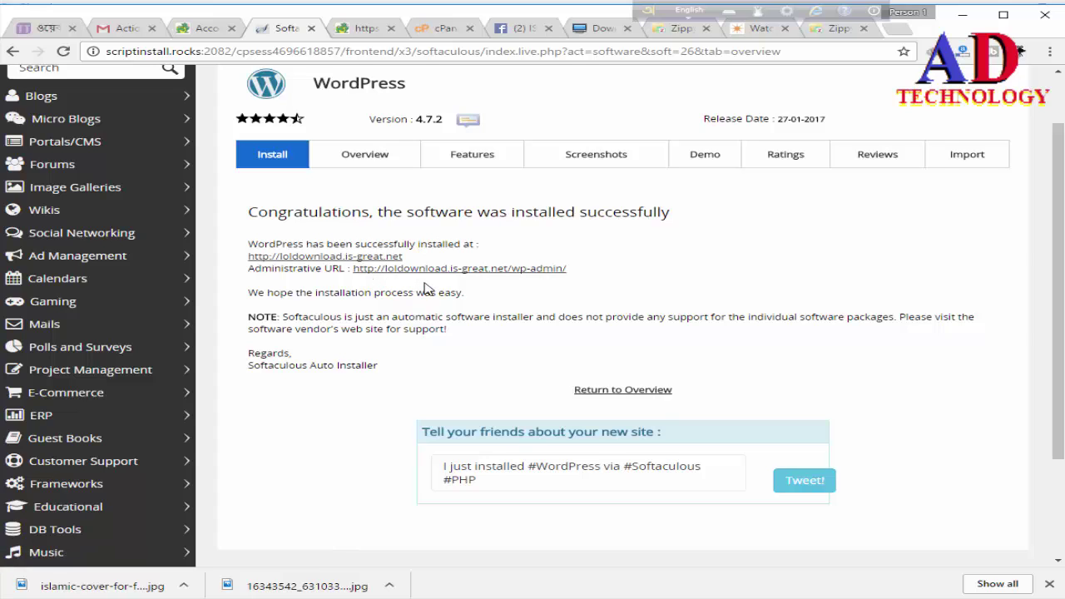
left_click(528, 271)
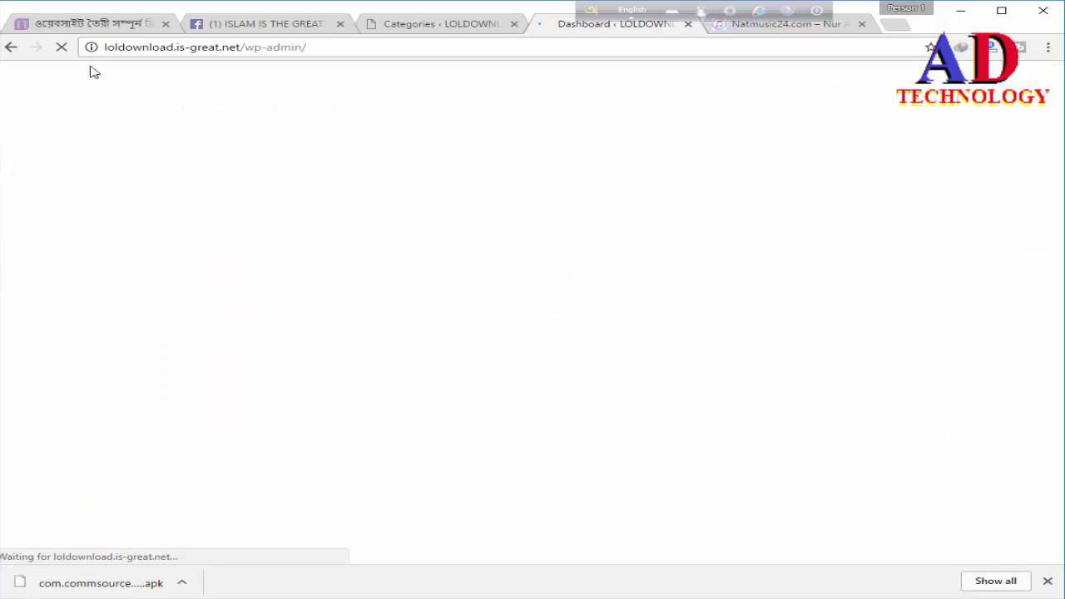
Step: Open Posts > All Posts from the admin sidebar
mouse_move(91, 72)
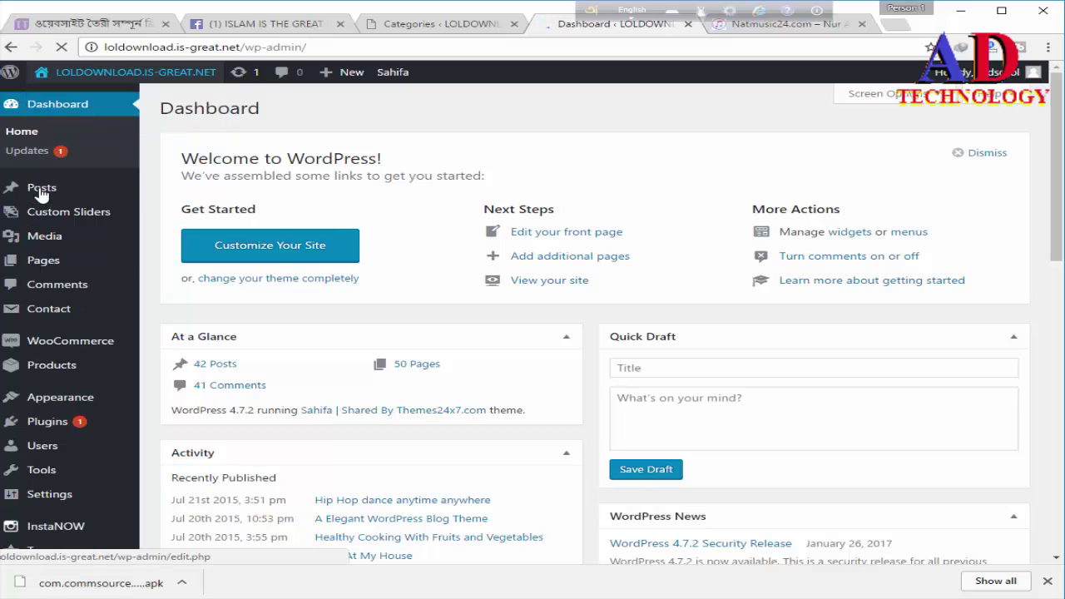
mouse_move(61, 190)
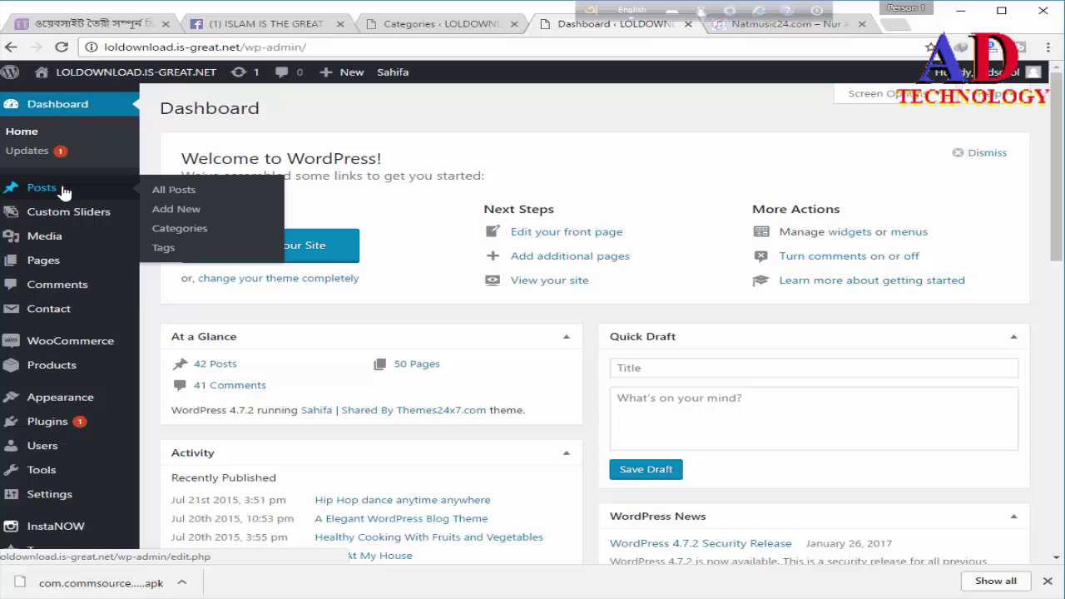
left_click(182, 193)
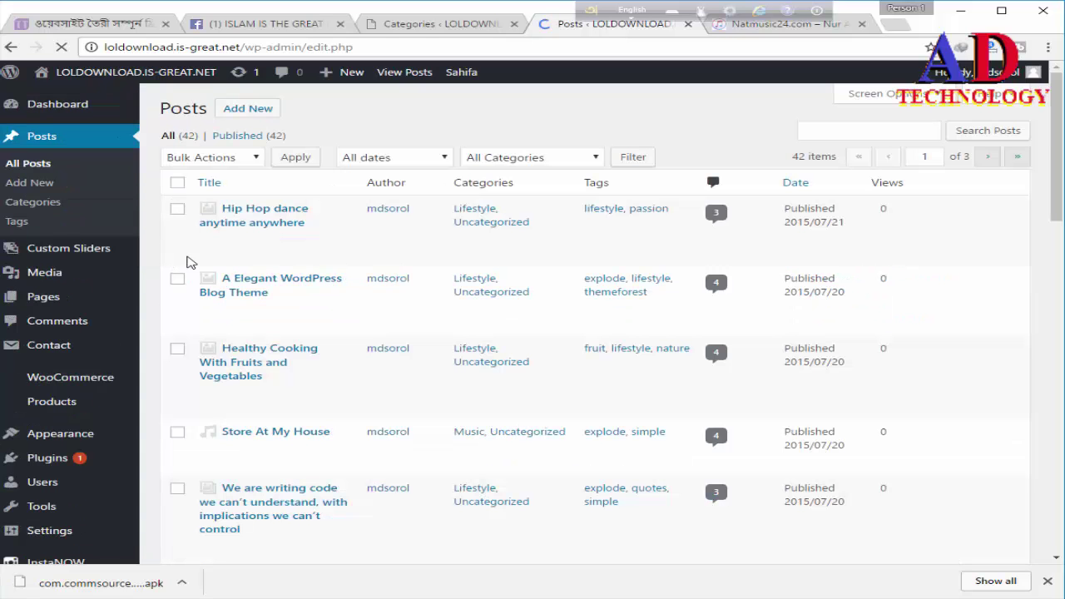
mouse_move(279, 265)
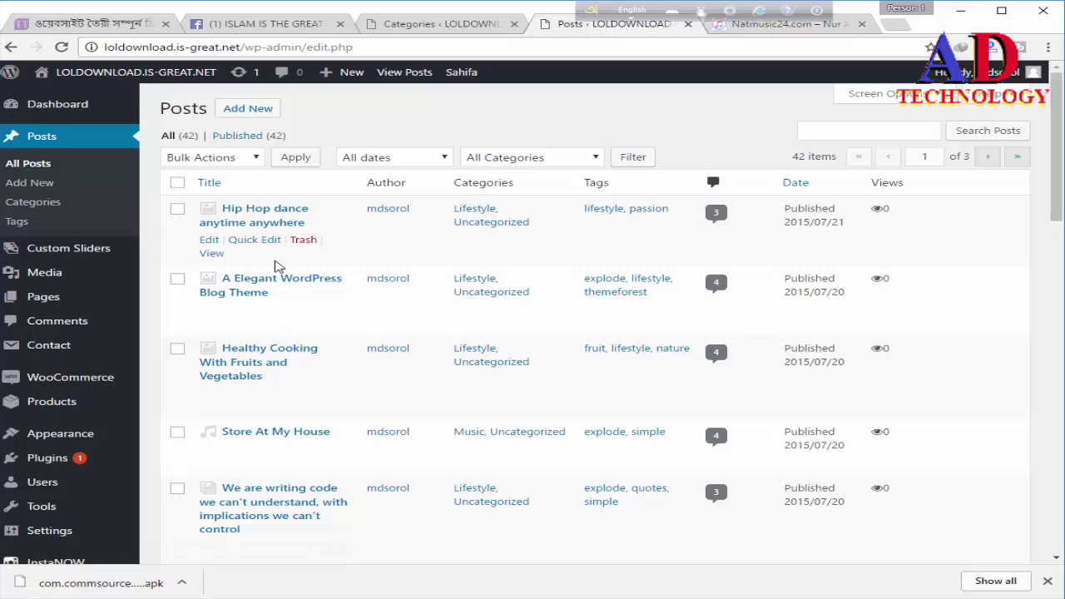
scroll(279, 265, "down", 5)
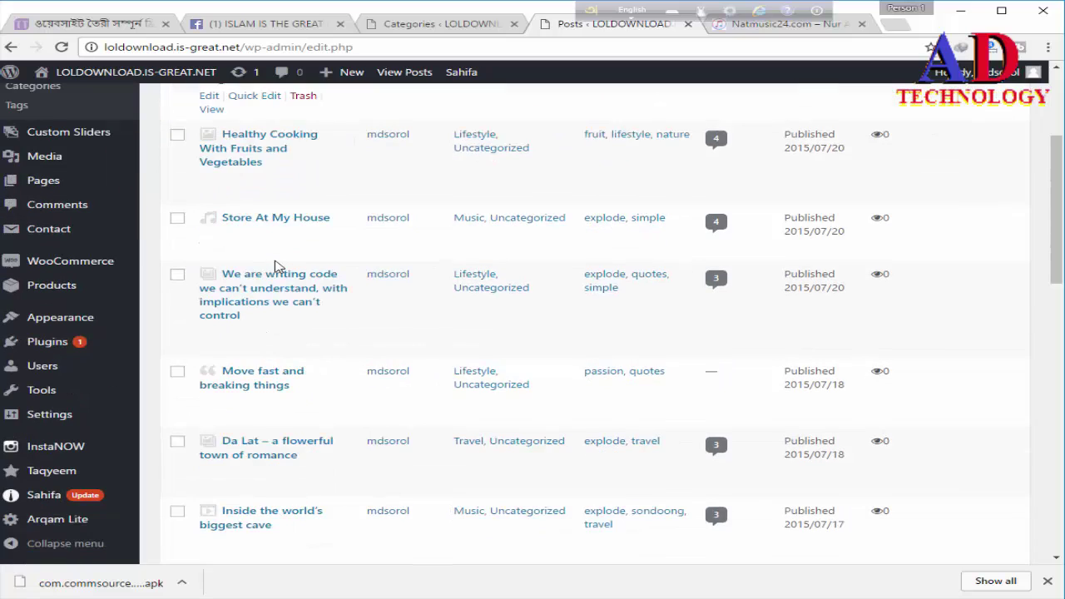
scroll(279, 266, "down", 7)
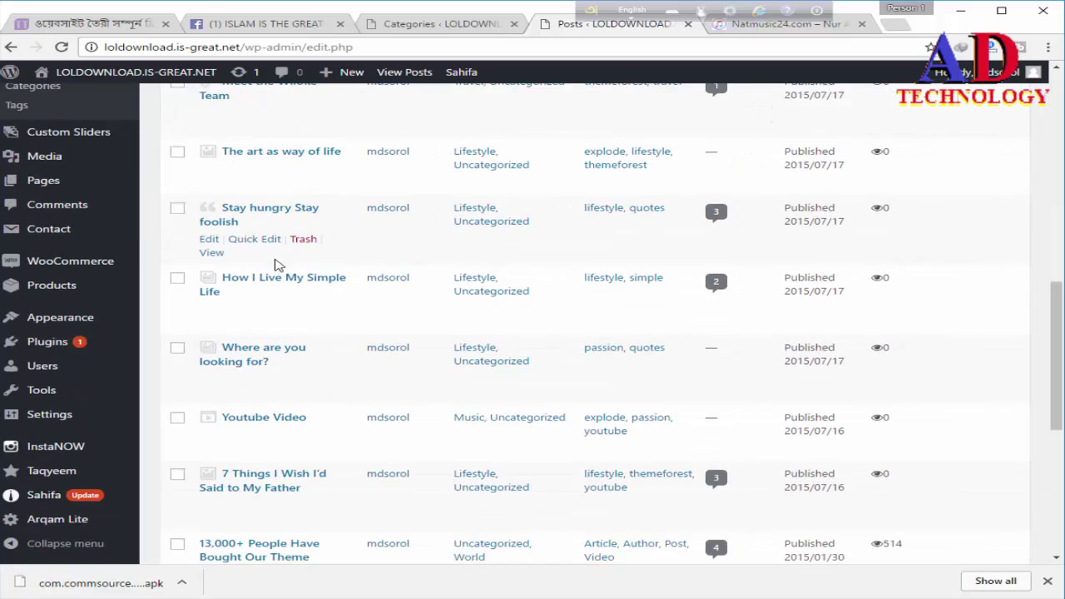
scroll(279, 266, "up", 12)
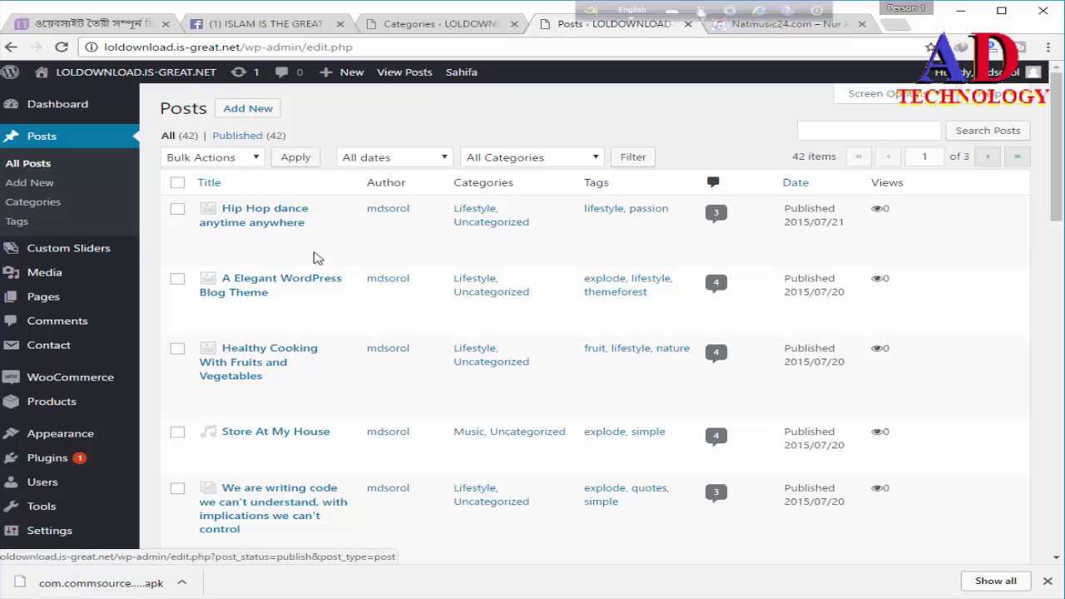
scroll(308, 268, "down", 1)
scroll(304, 264, "down", 12)
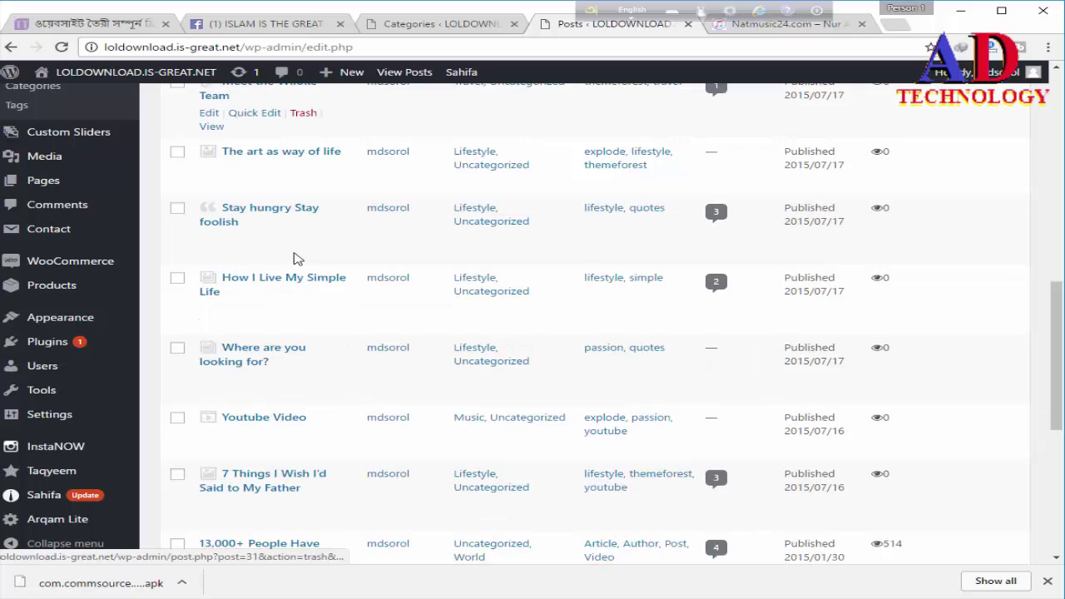
scroll(293, 254, "down", 1)
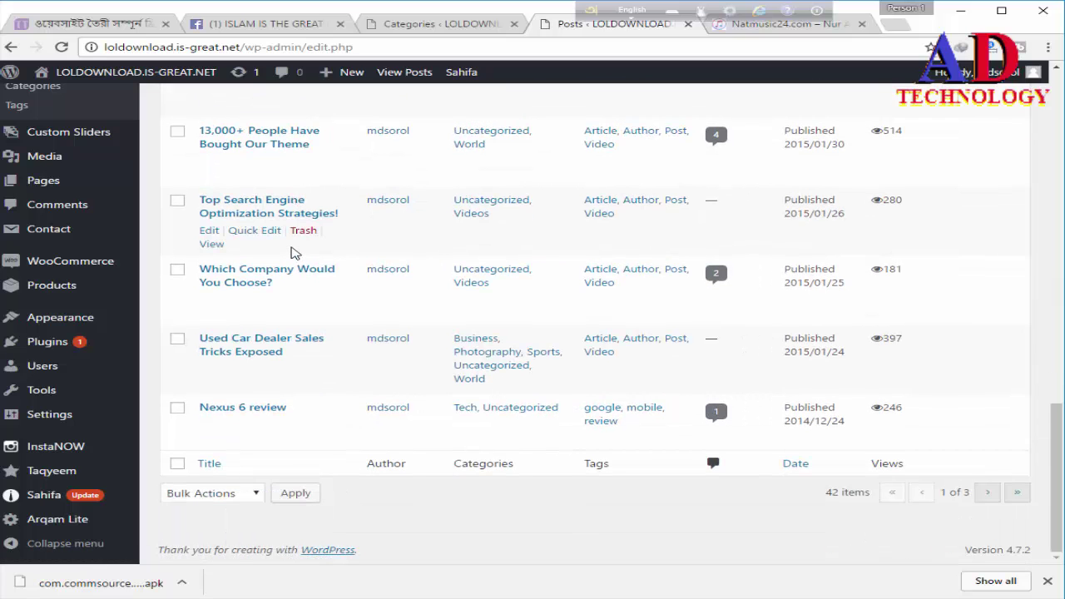
scroll(288, 245, "up", 11)
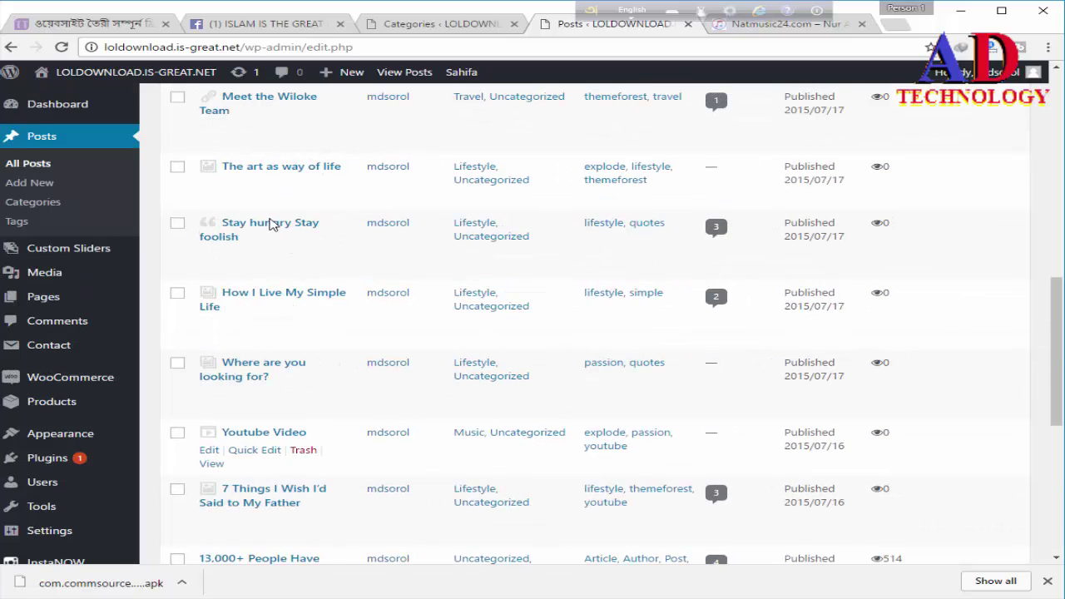
scroll(268, 223, "up", 3)
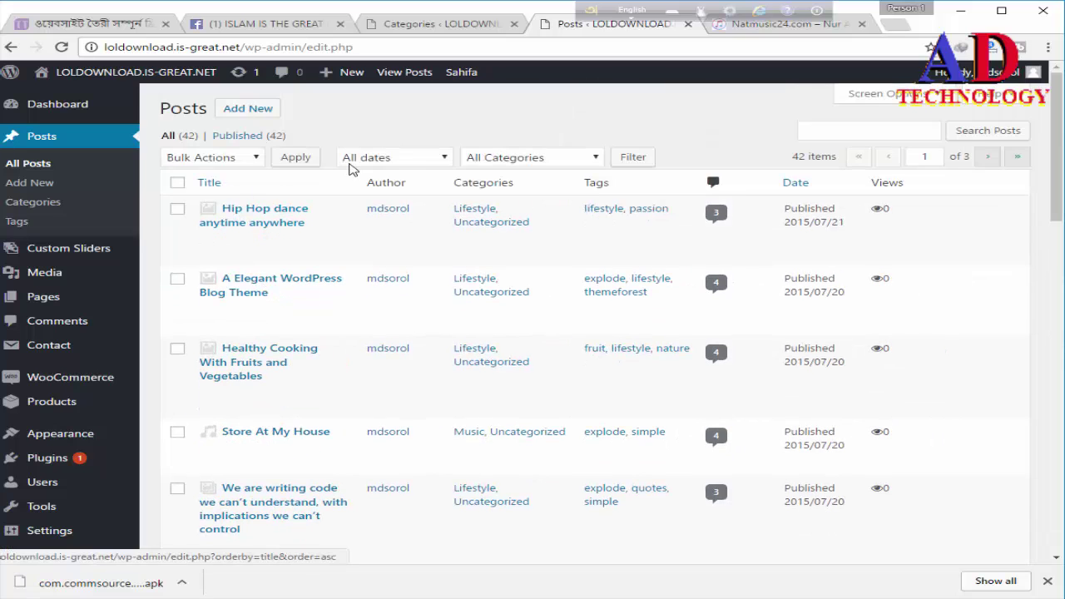
left_click(403, 162)
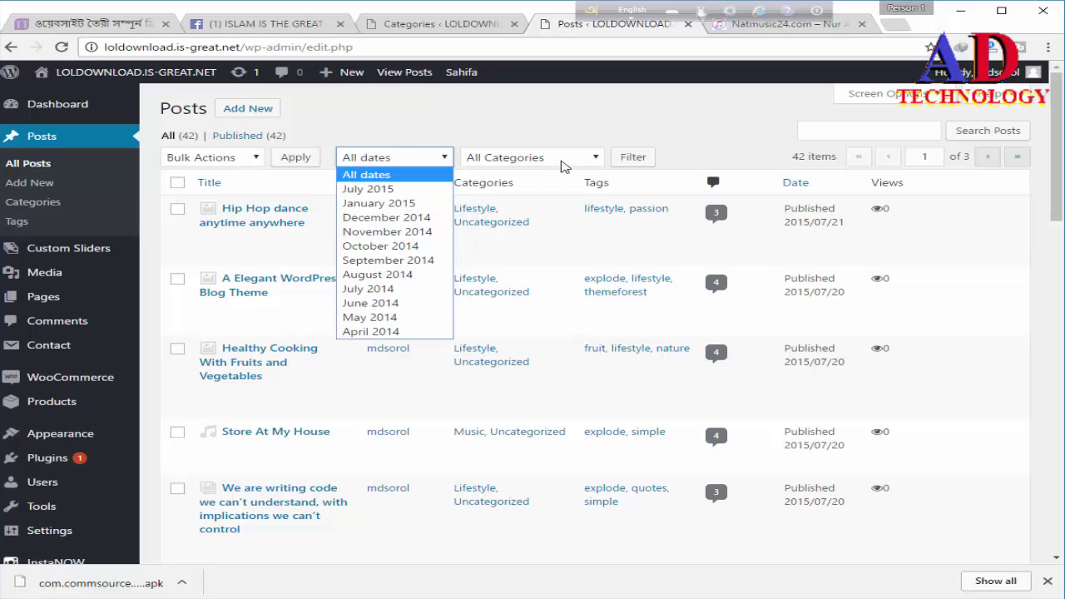
left_click(564, 160)
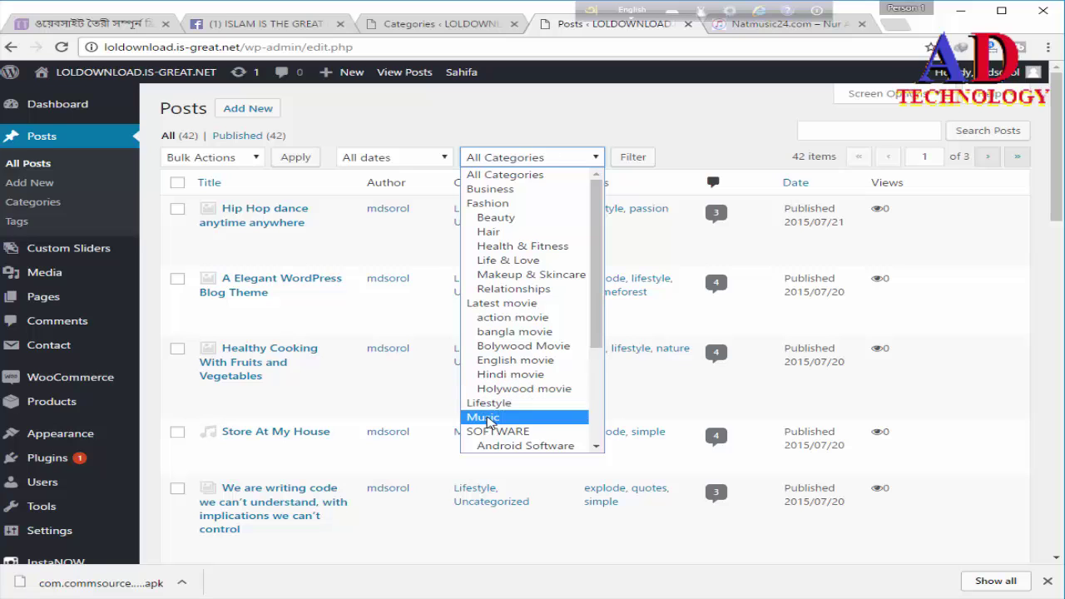
scroll(487, 420, "down", 3)
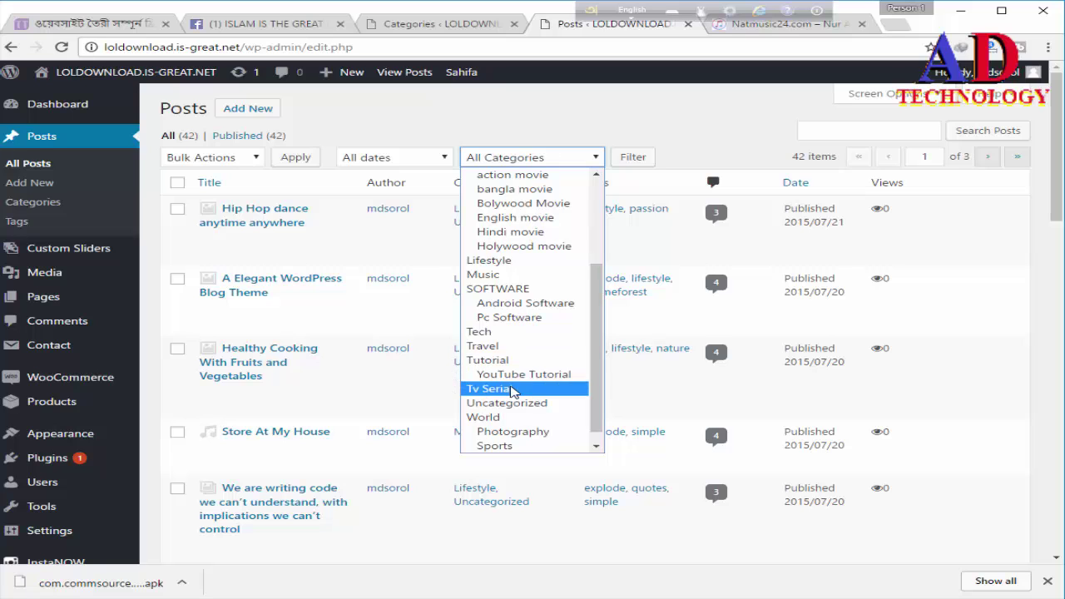
scroll(515, 392, "down", 1)
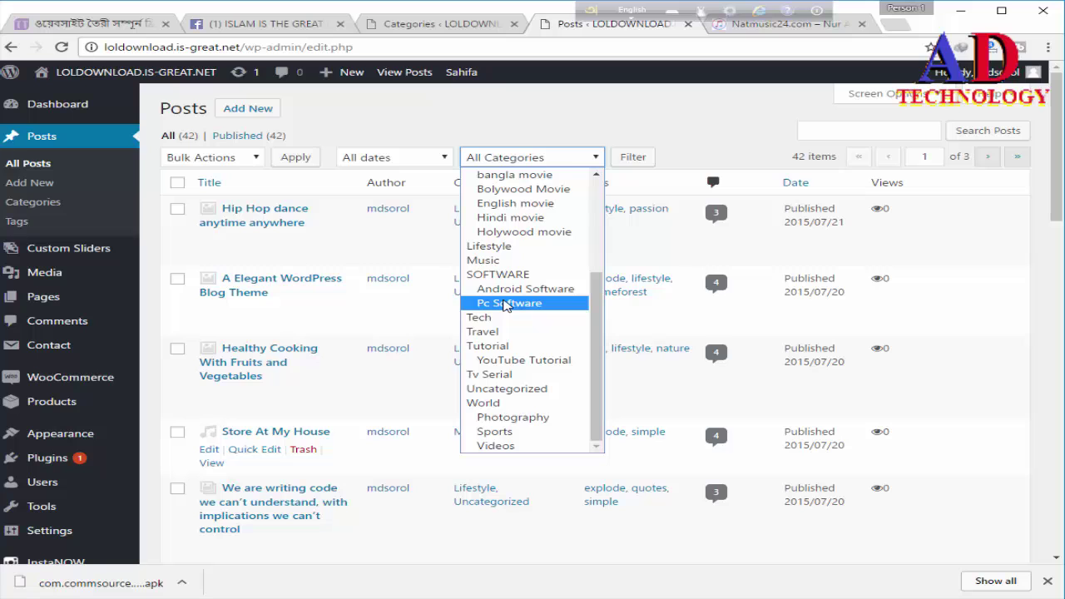
left_click(352, 115)
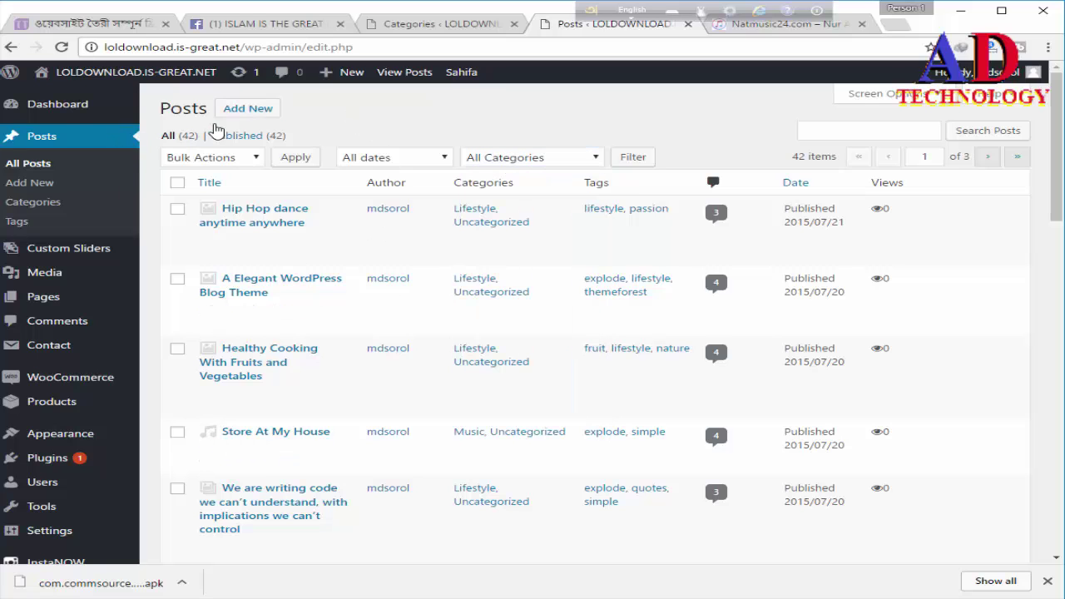
mouse_move(340, 76)
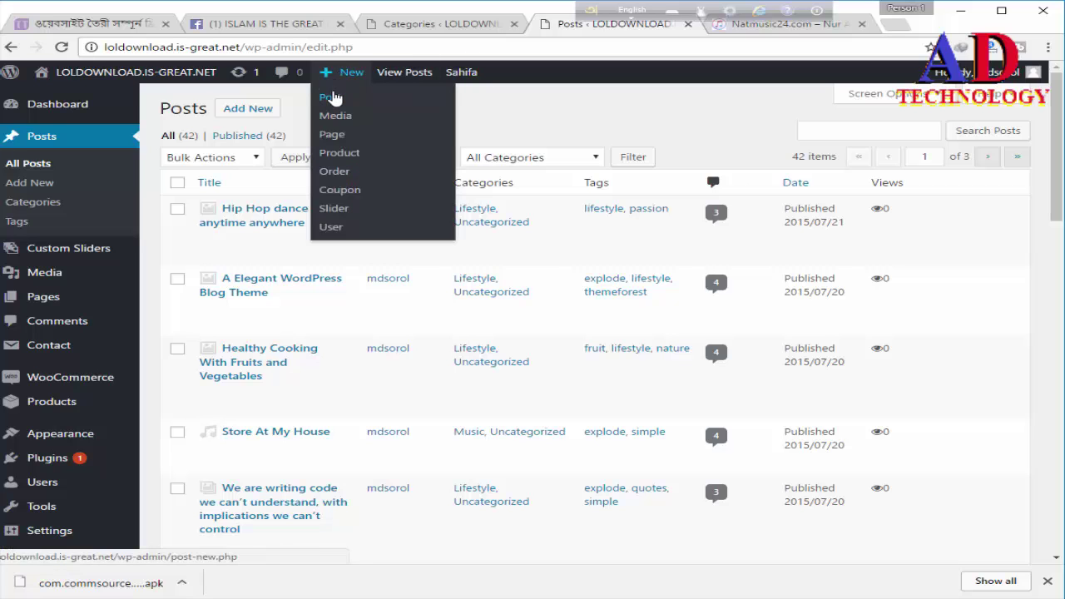
Step: Start a blank new post via + New > Post, then switch to the Facebook group tab
left_click(332, 97)
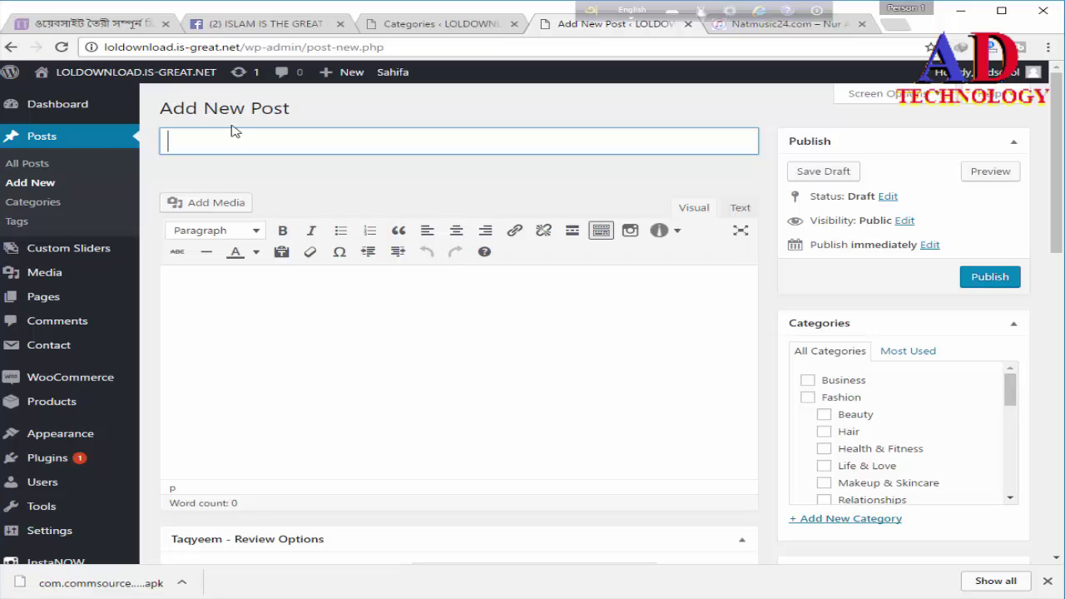
left_click(239, 27)
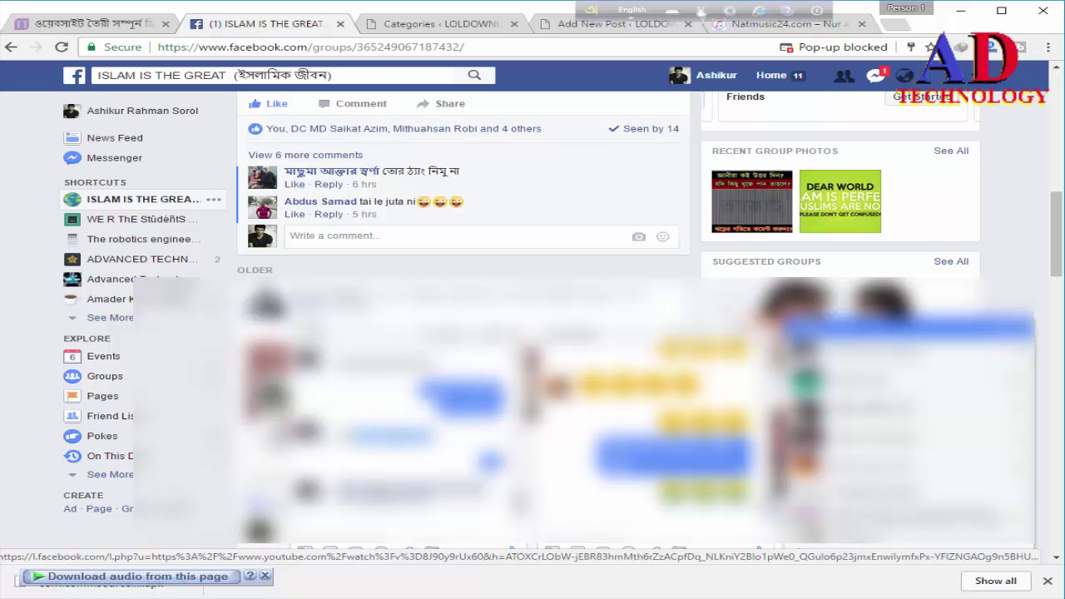
Step: Open the shared Spider-Man Homecoming trailer YouTube link from the Facebook group post
left_click(362, 257)
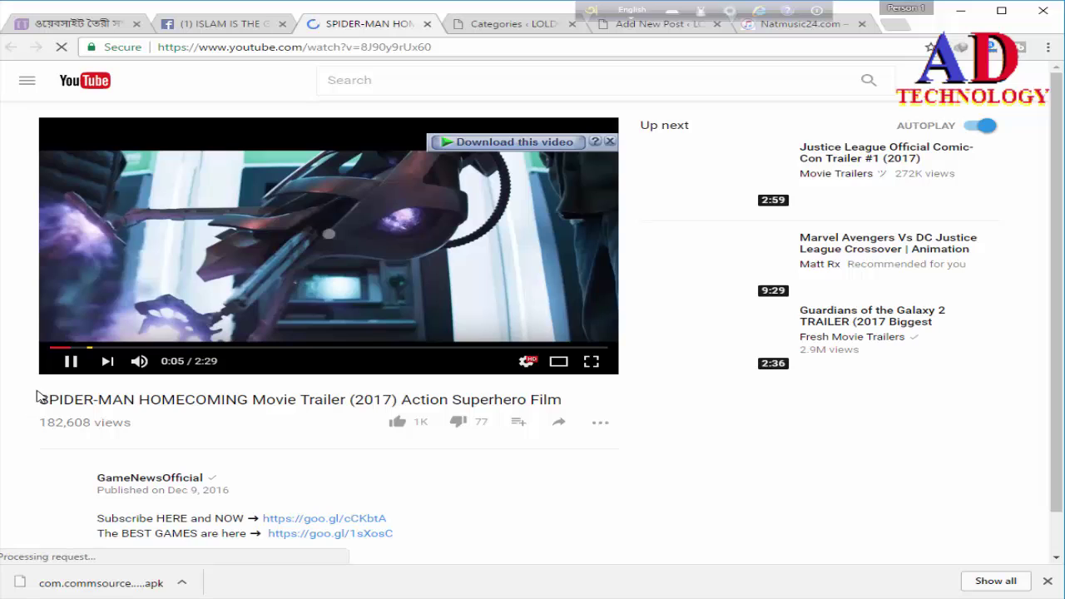
Step: Copy the full 'SPIDER-MAN HOMECOMING Movie Trailer (2017)' title, then return to the WordPress Categories tab
left_click_drag(107, 405, 578, 410)
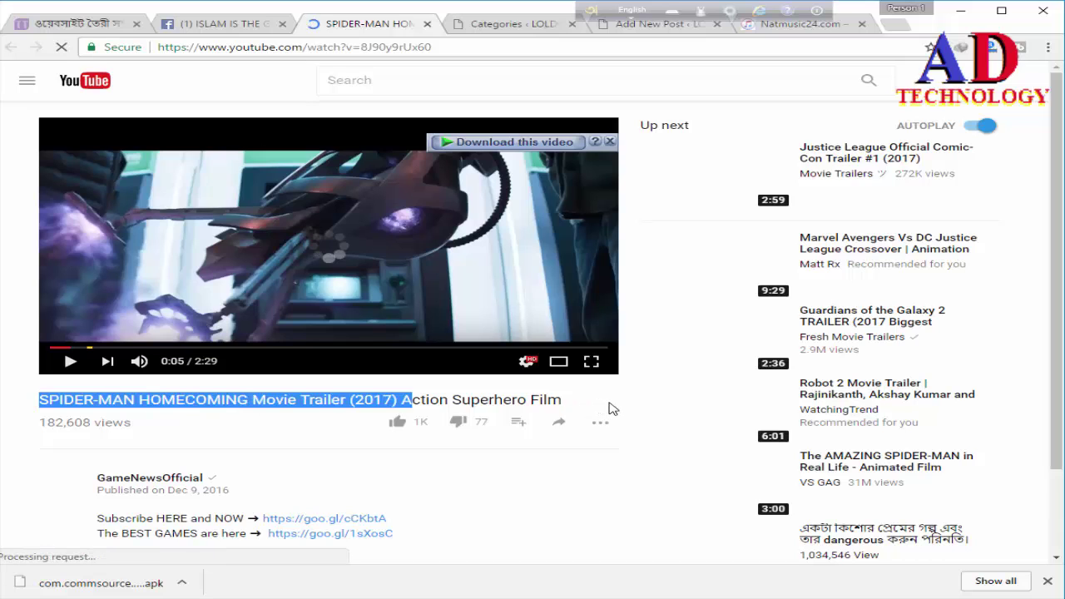
left_click_drag(614, 408, 624, 409)
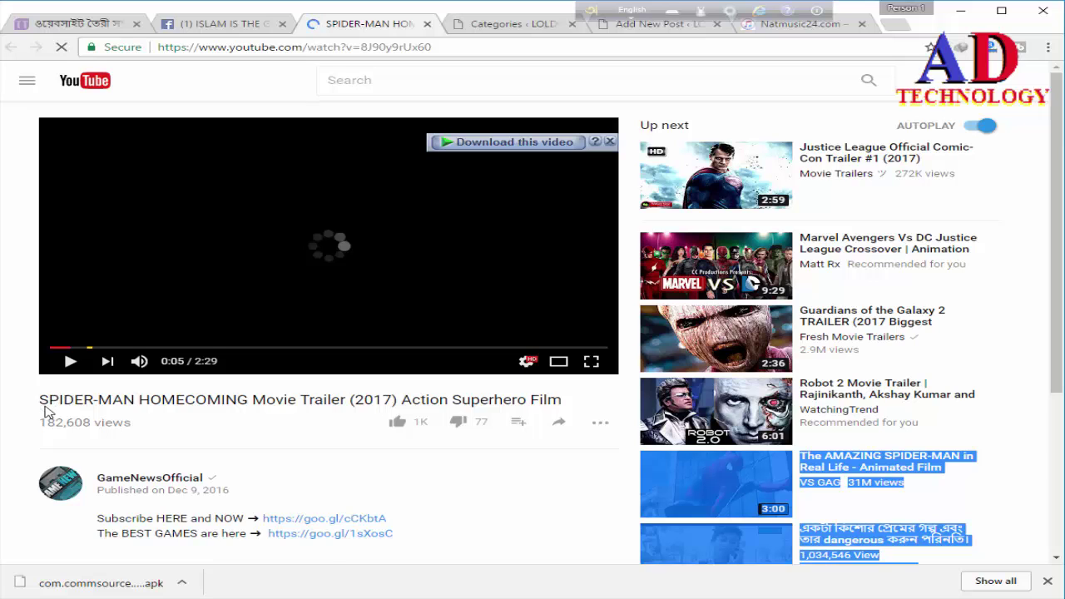
right_click(91, 406)
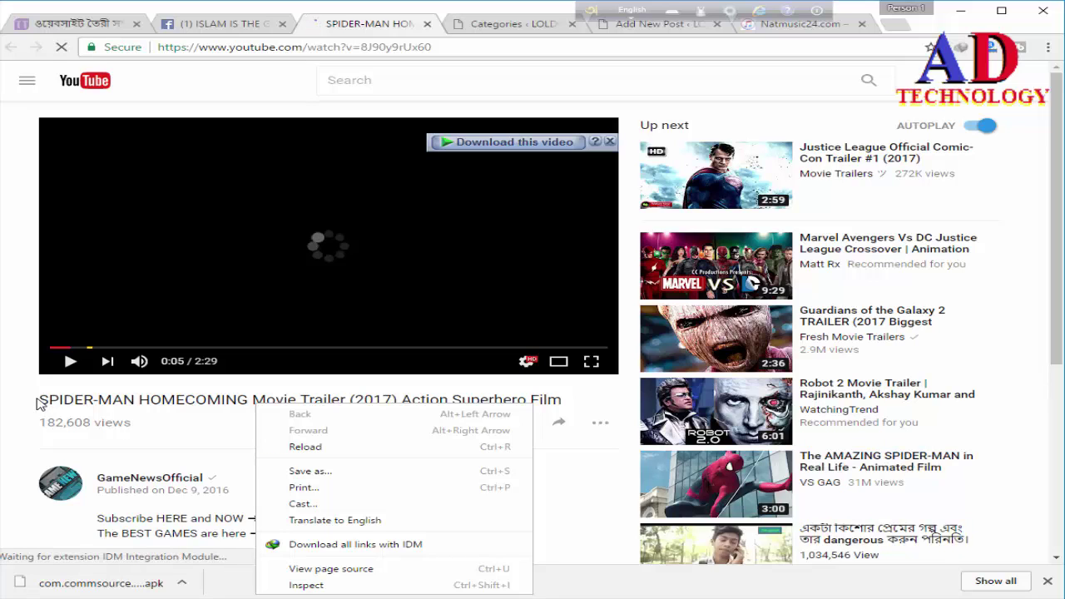
left_click_drag(37, 404, 29, 405)
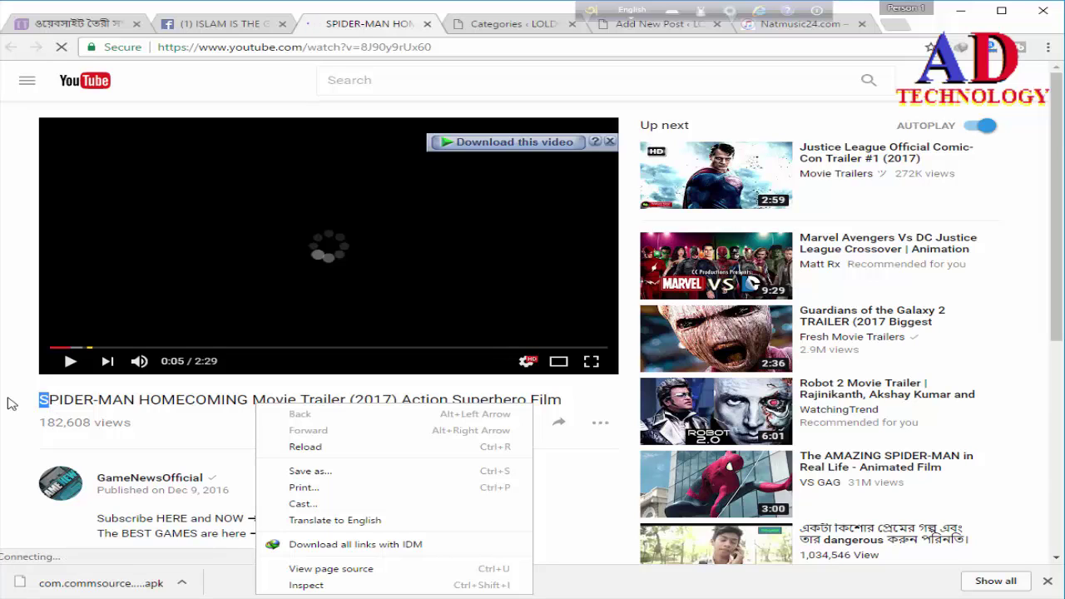
key("Escape")
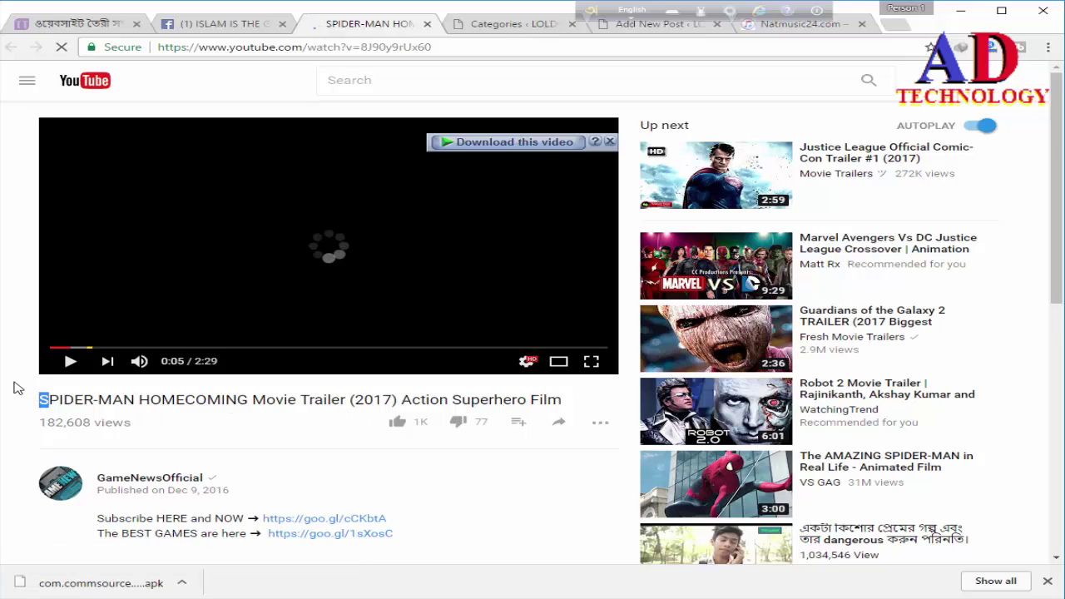
left_click(39, 401)
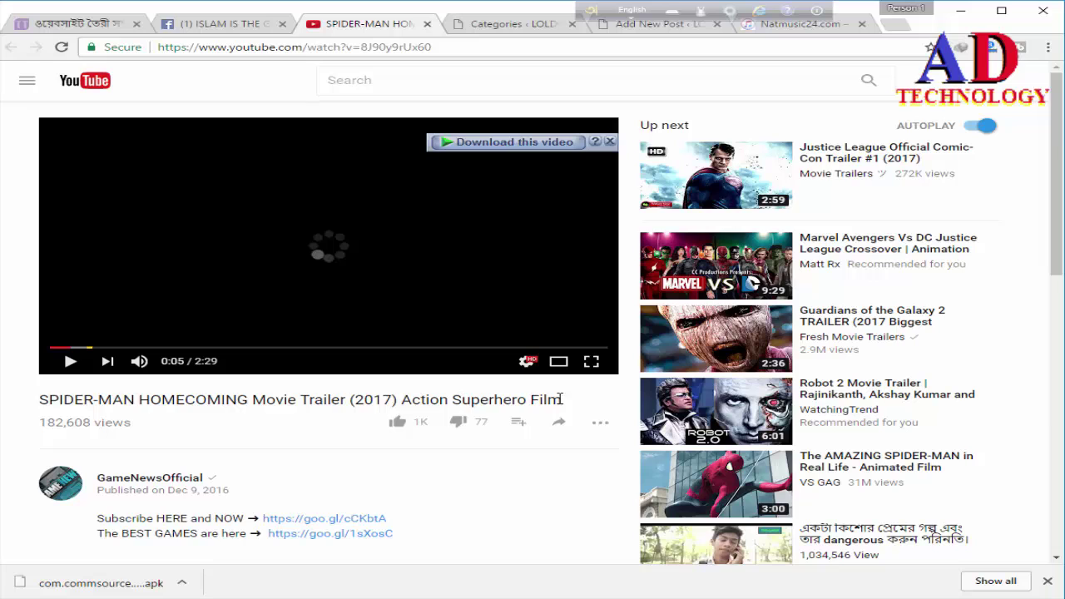
left_click_drag(583, 402, 589, 399)
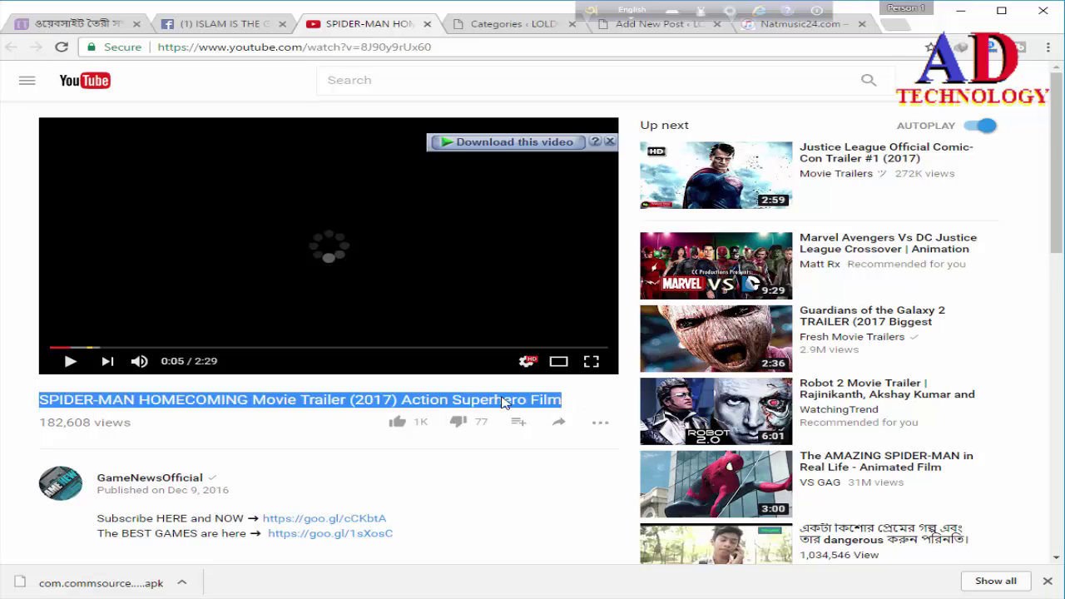
right_click(271, 399)
left_click(307, 409)
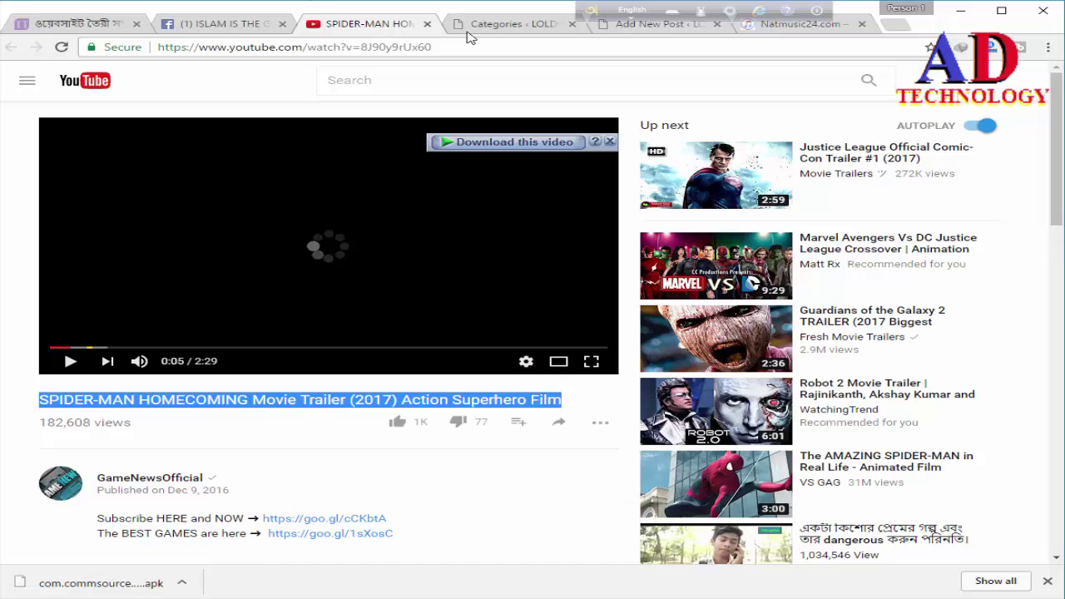
left_click(516, 26)
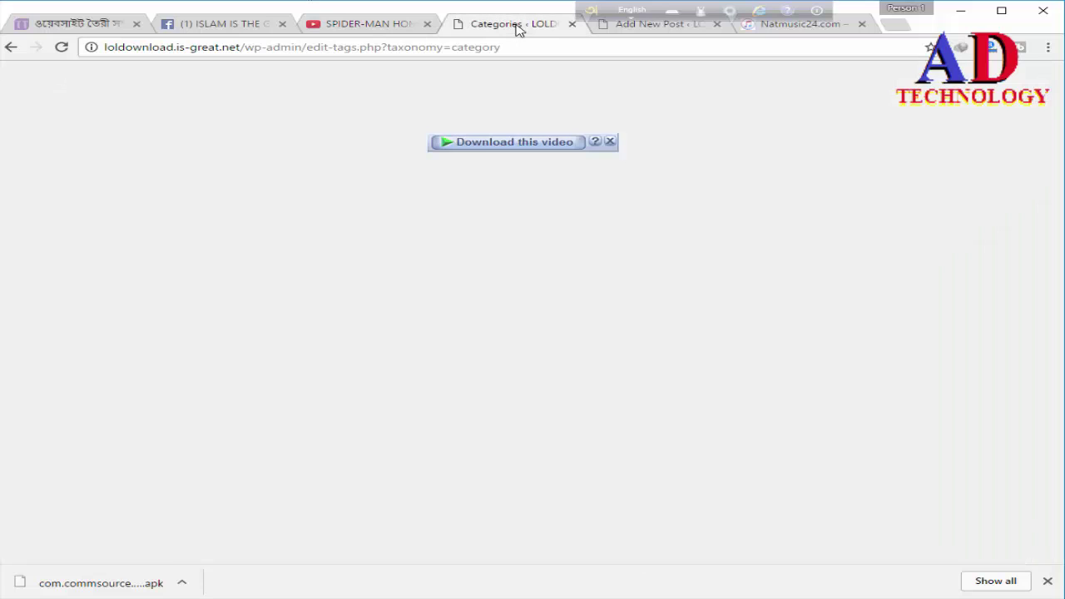
Step: Paste the trailer title into the post title, replacing 'Superhero Film' so it ends 'supper Action movie'
left_click(671, 30)
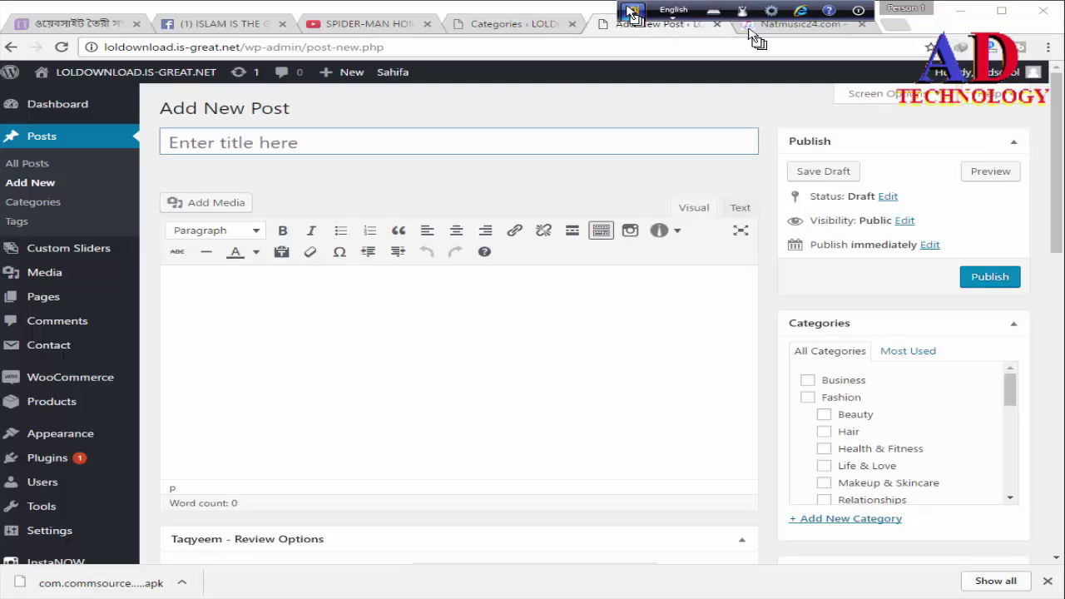
left_click_drag(756, 38, 764, 36)
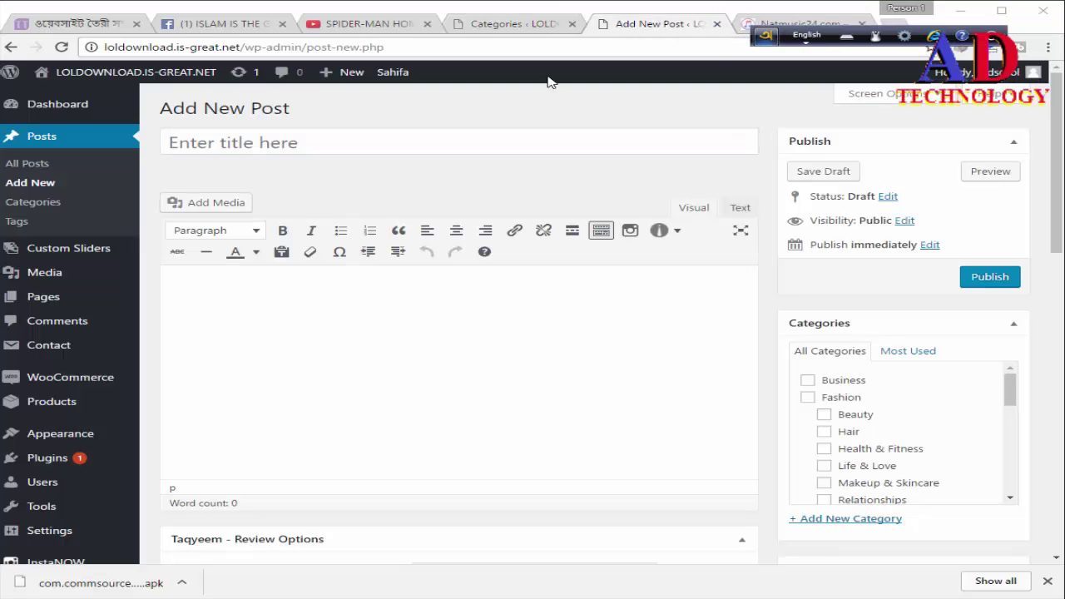
left_click(223, 144)
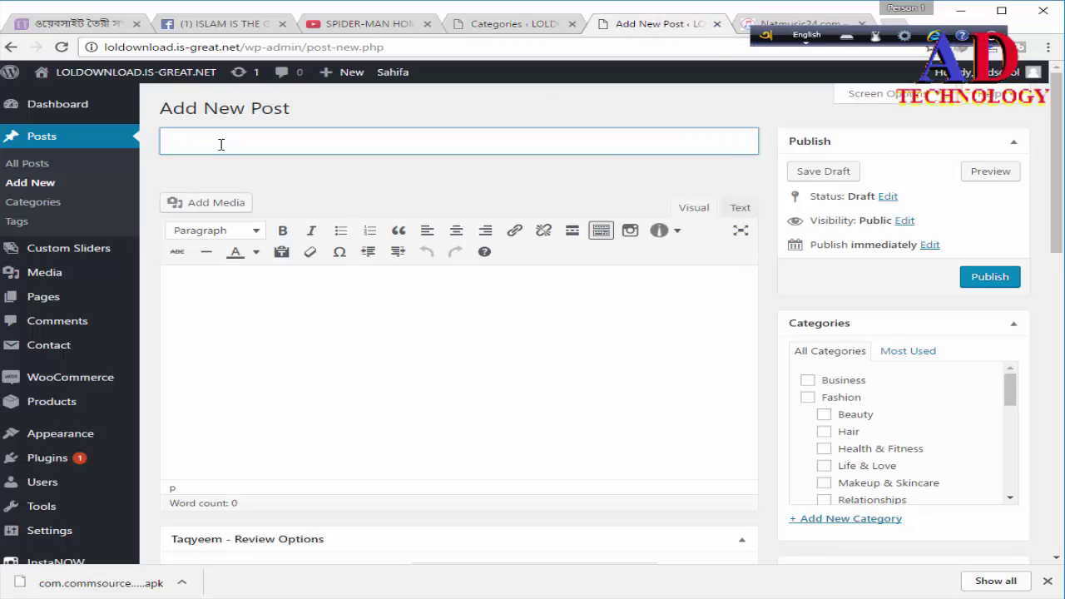
key("ctrl+v")
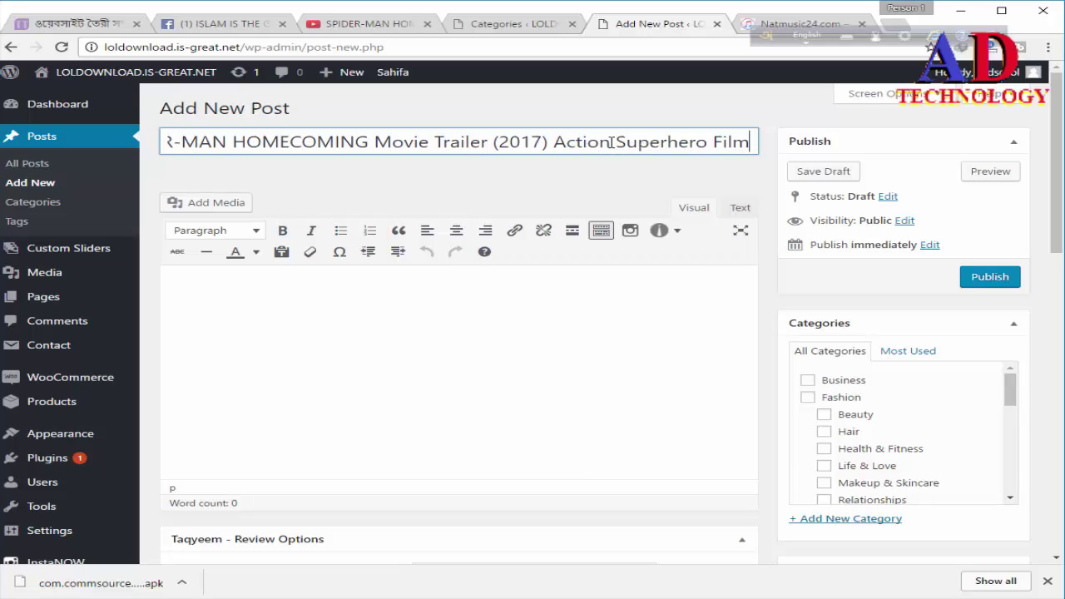
left_click_drag(618, 142, 749, 148)
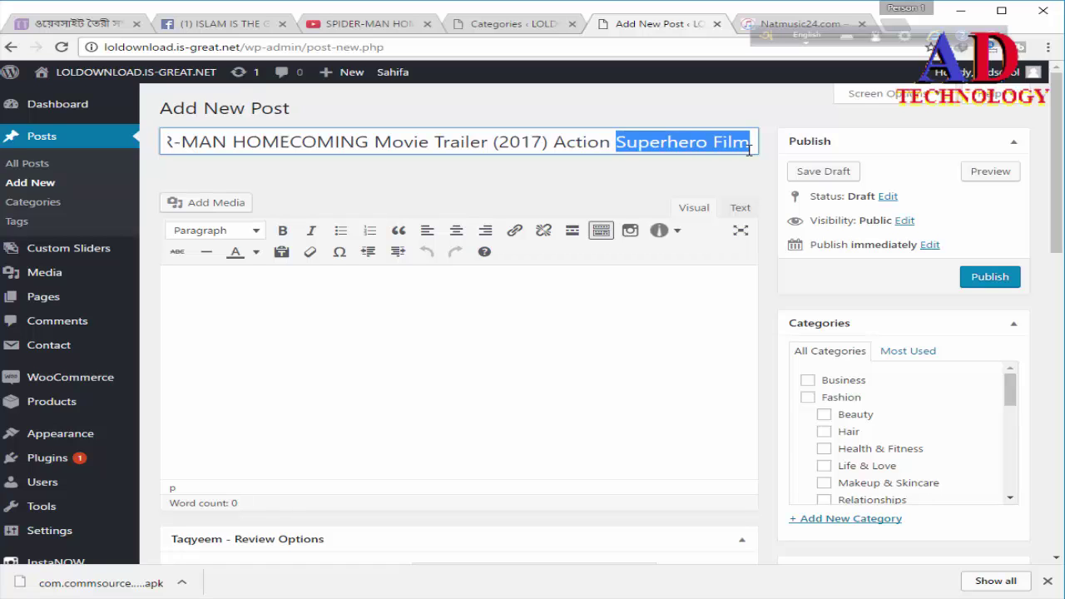
type("mov")
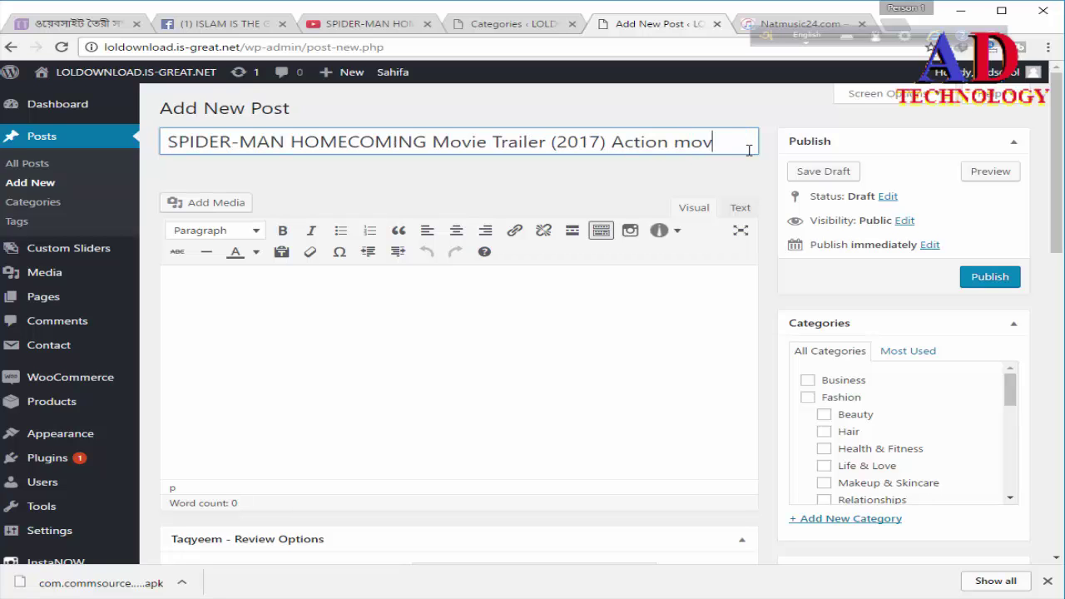
type("ie")
left_click(609, 142)
type("supp")
key("BackSpace")
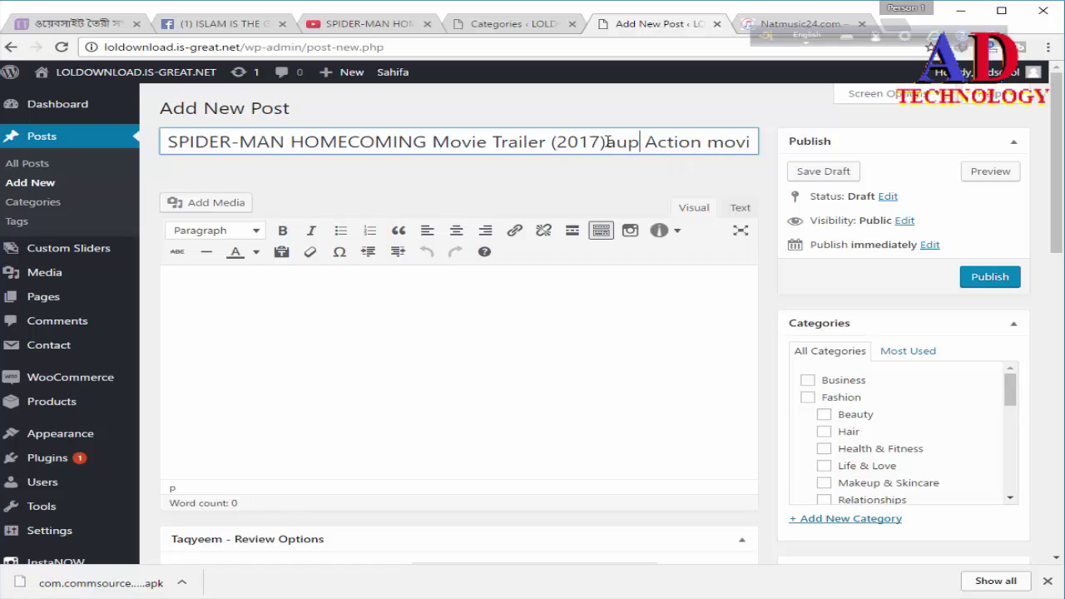
key("BackSpace")
key("BackSpace")
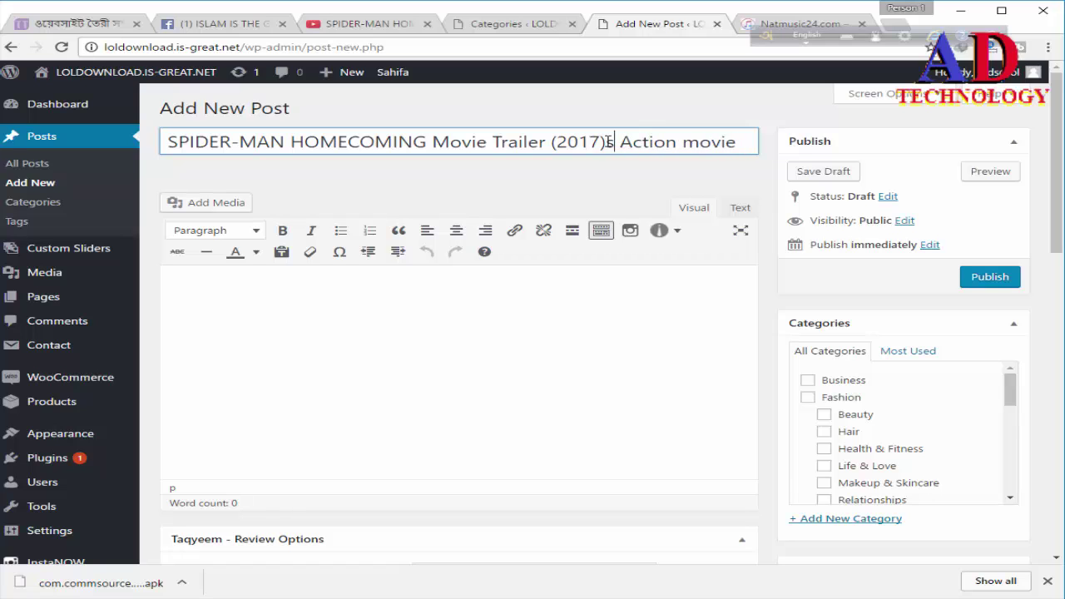
type("upper")
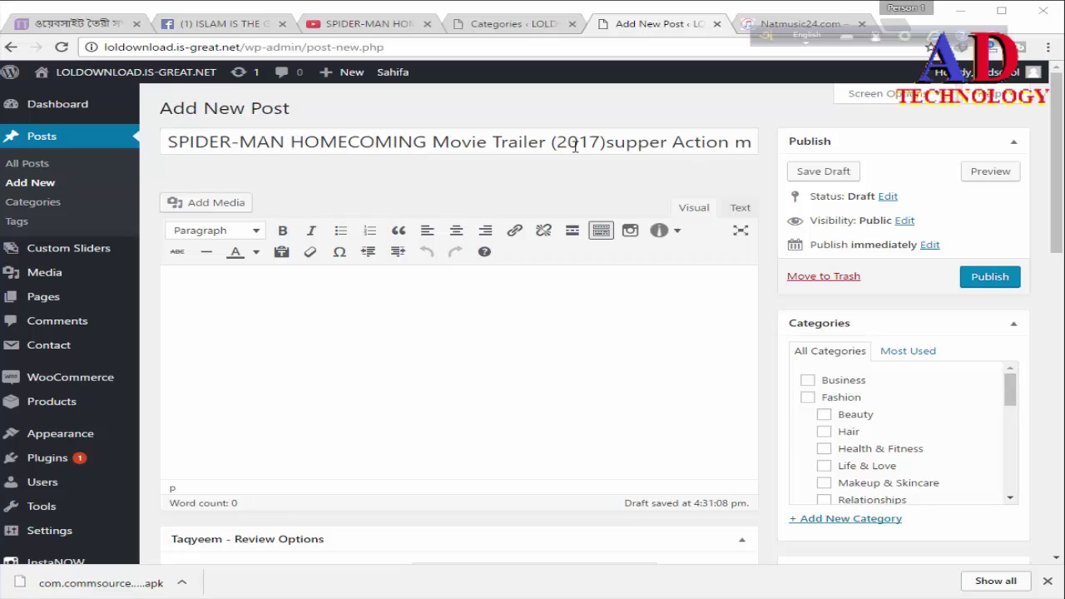
left_click(224, 268)
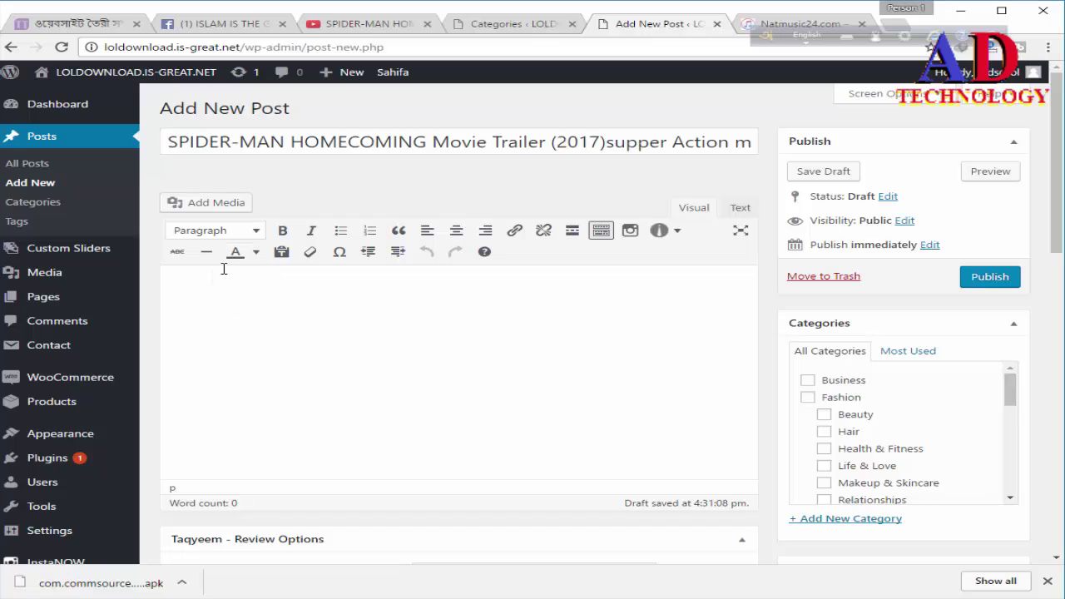
left_click(341, 27)
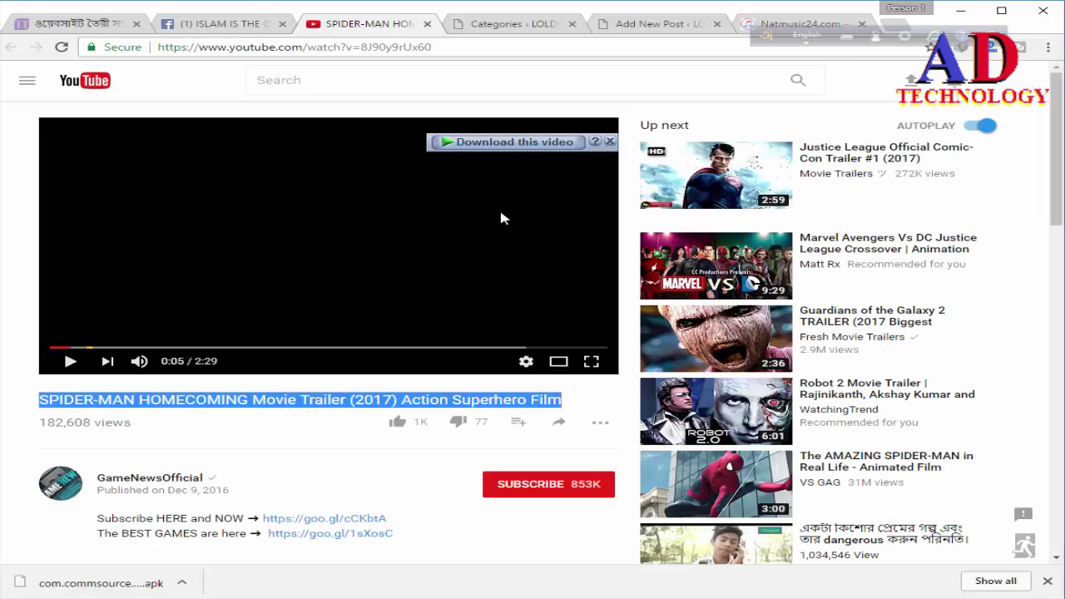
scroll(227, 492, "down", 1)
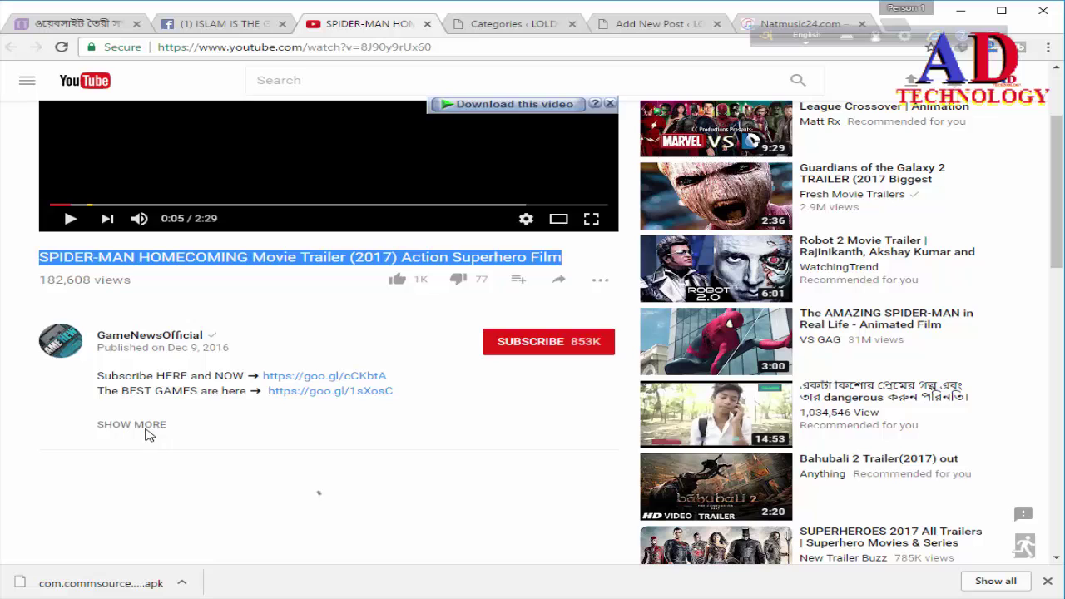
scroll(151, 431, "down", 3)
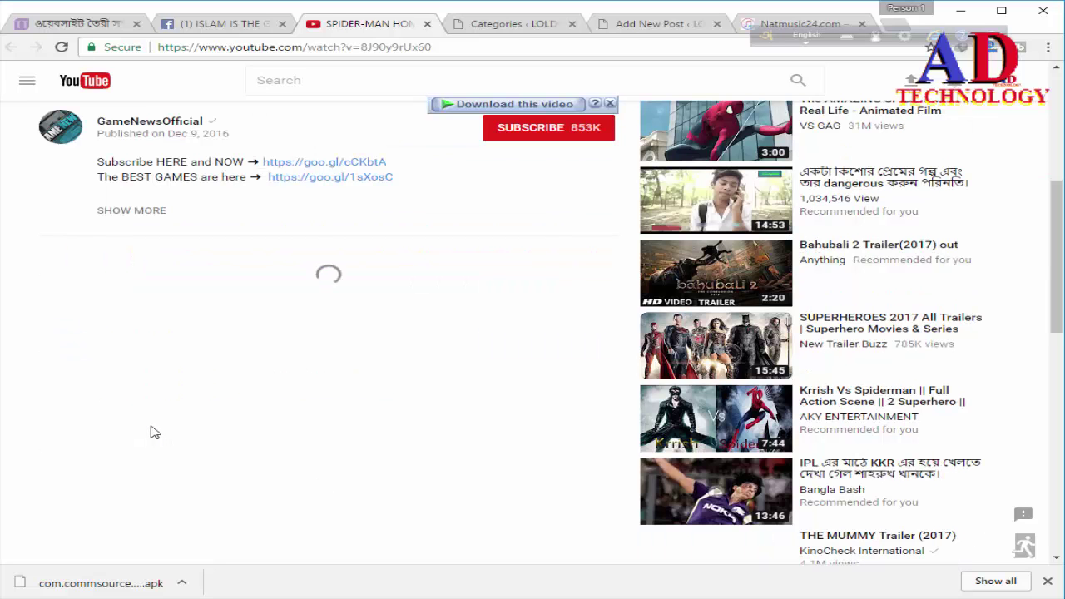
scroll(205, 224, "up", 5)
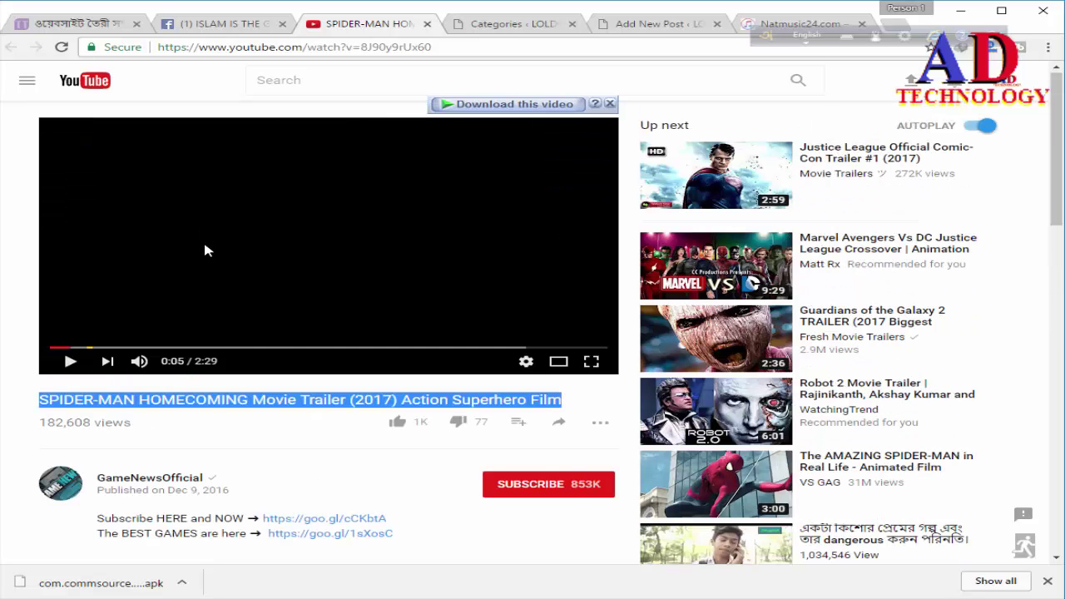
left_click(653, 25)
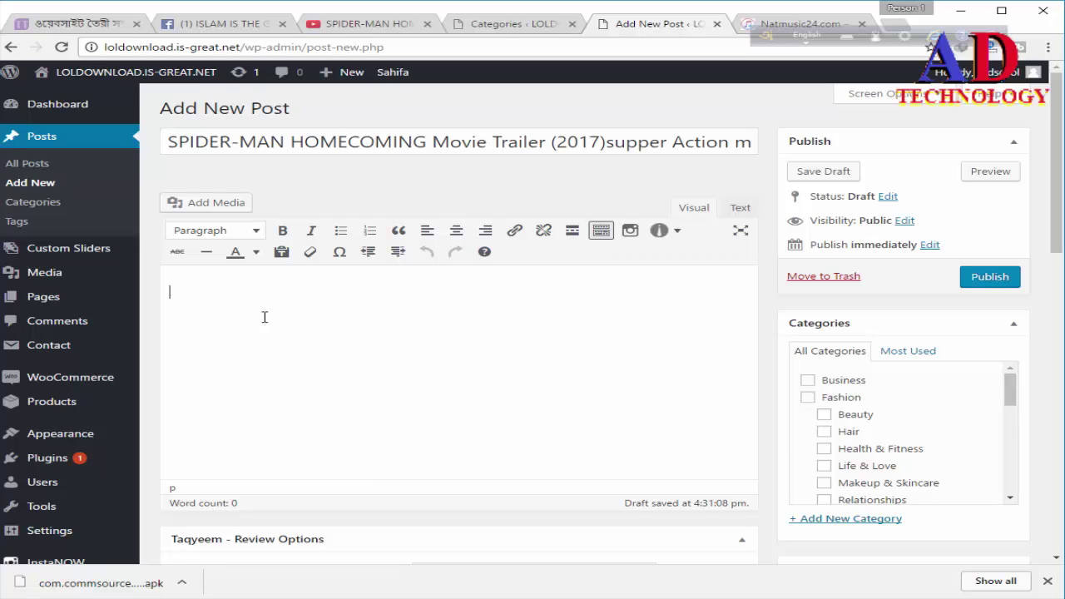
Step: Type the first sentence calling Spider-Man Homecoming the best upcoming action movie in 2017, correcting typos
type("SPIDER MAN")
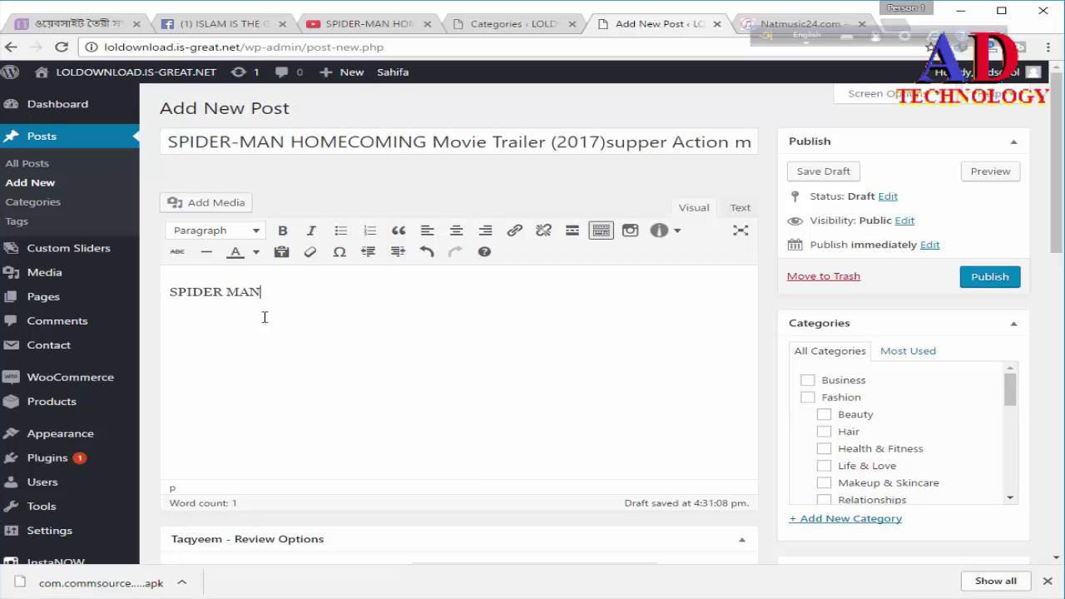
type(" HOME COMING MOVIE IS")
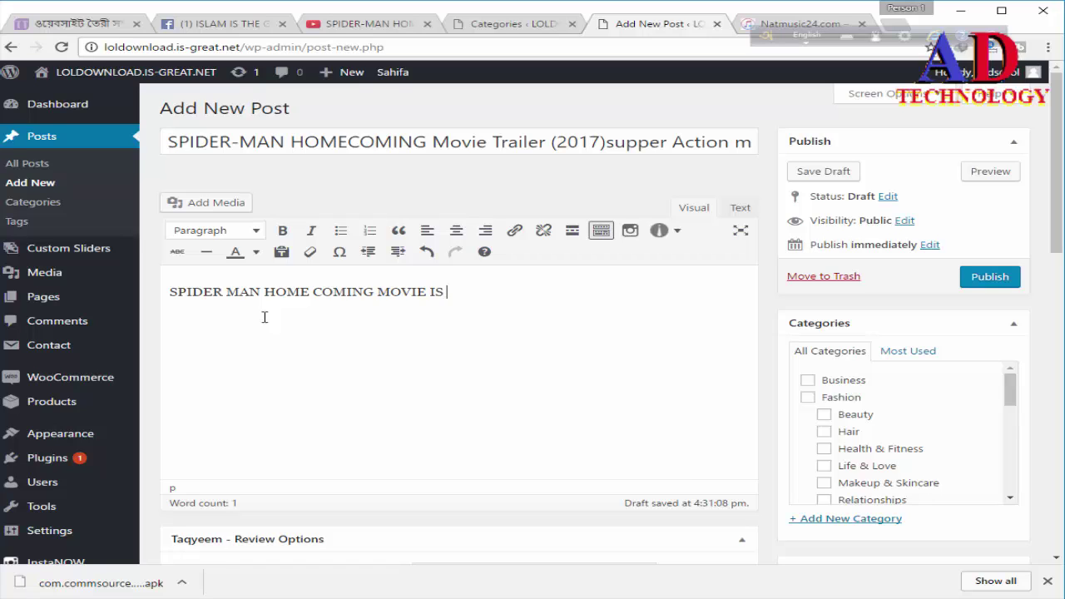
type(" THE BEST ACO")
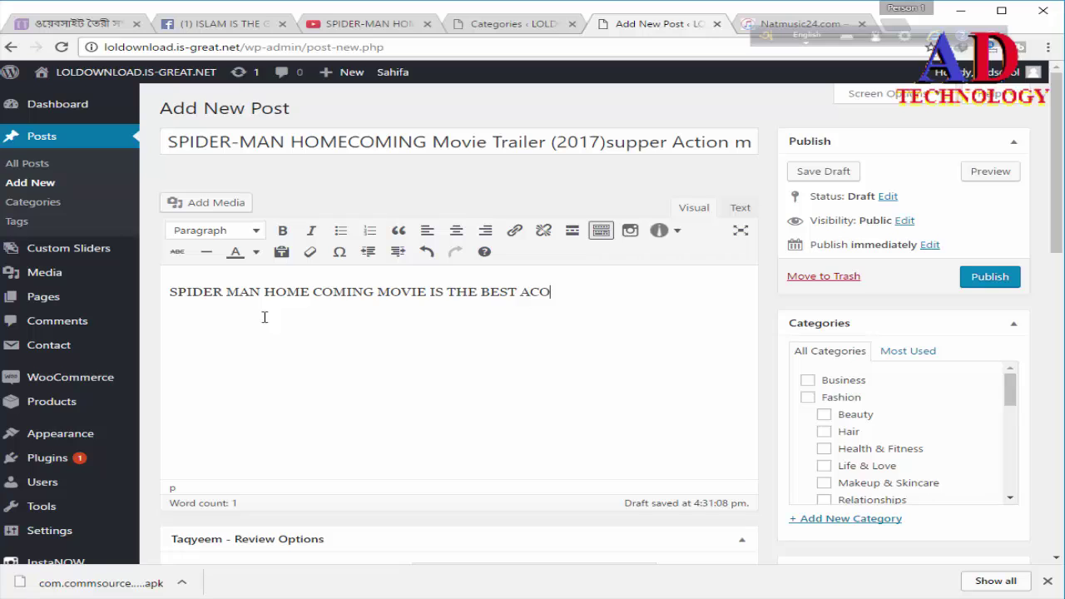
type("ION MOCIE")
key("BackSpace")
key("BackSpace")
type("IN 2")
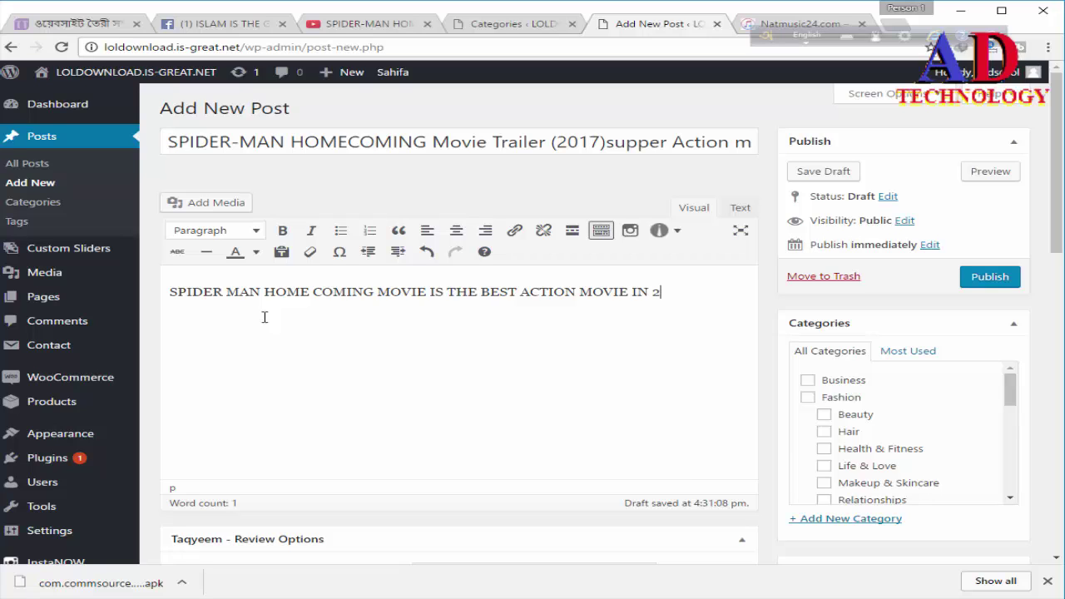
type("017")
left_click(521, 293)
type("UPCOMMI")
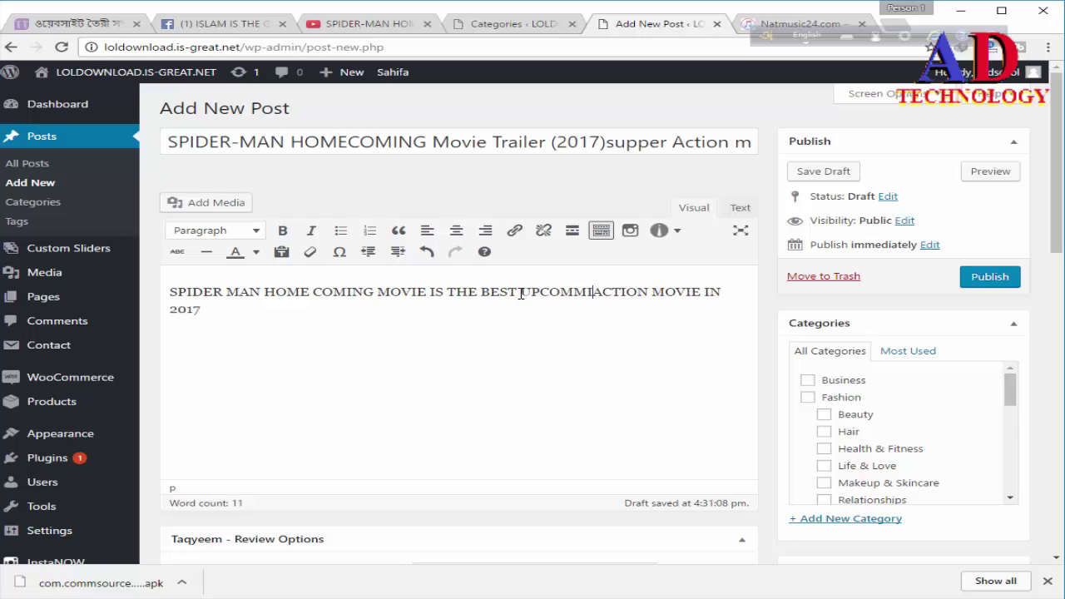
type("NG")
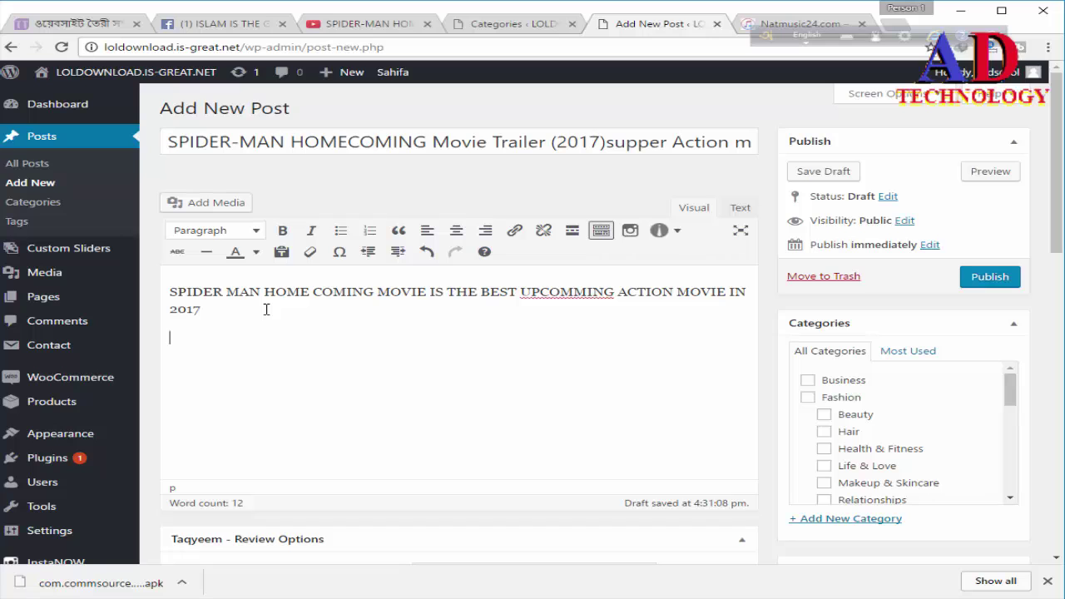
Step: Add a new paragraph reading 'SO ENJOY THIS MOVIE'
key("Return")
type("sO")
key("BackSpace")
key("BackSpace")
type("SO ")
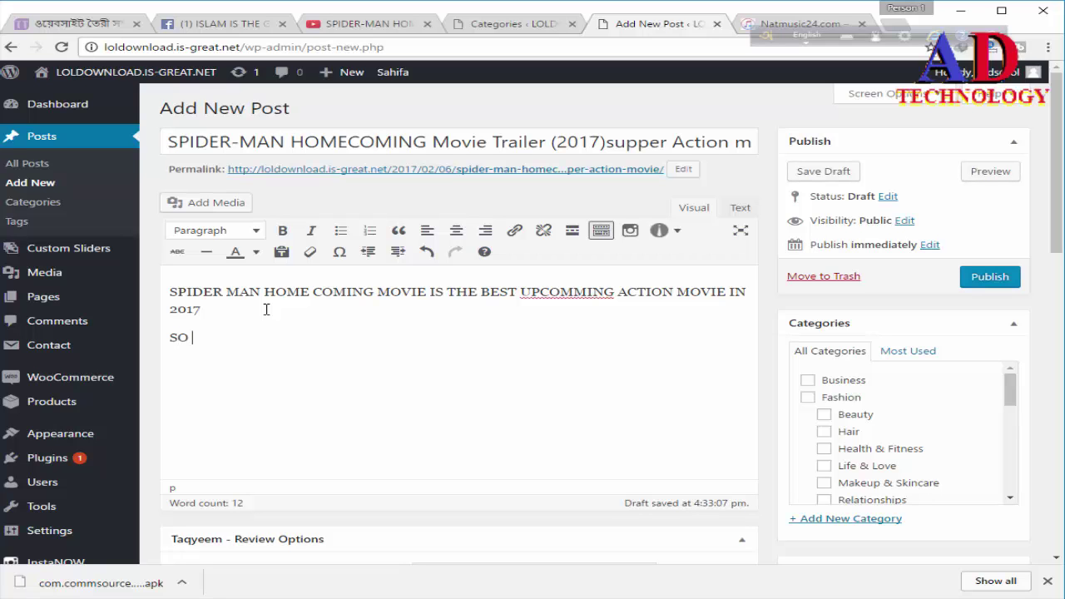
type("ENJOY THIS MOVIE")
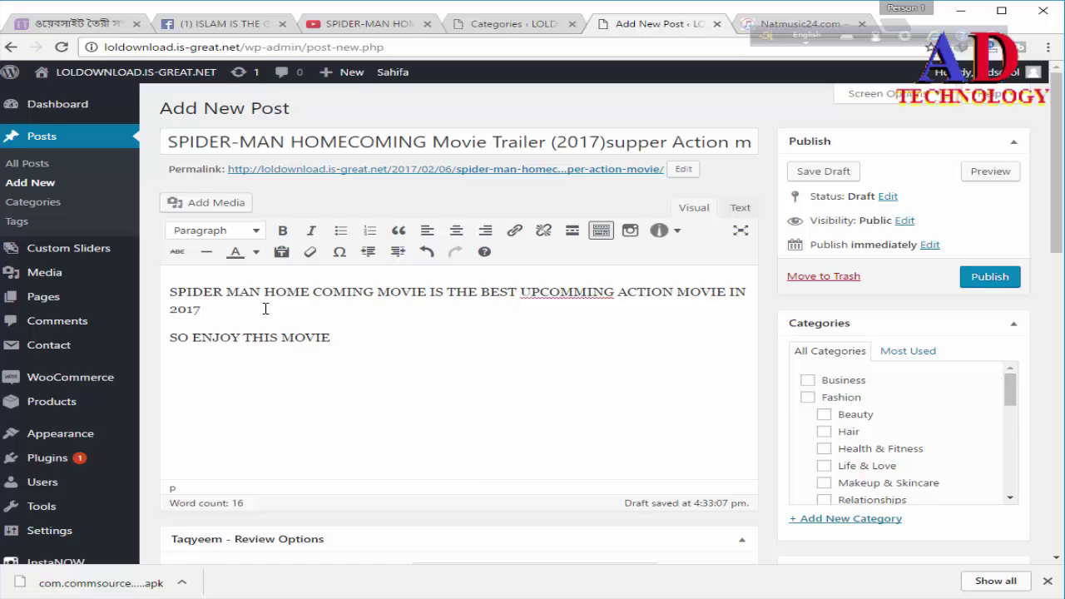
Step: Copy the Spider-Man trailer's YouTube address and return to the Add New Post draft
left_click(347, 26)
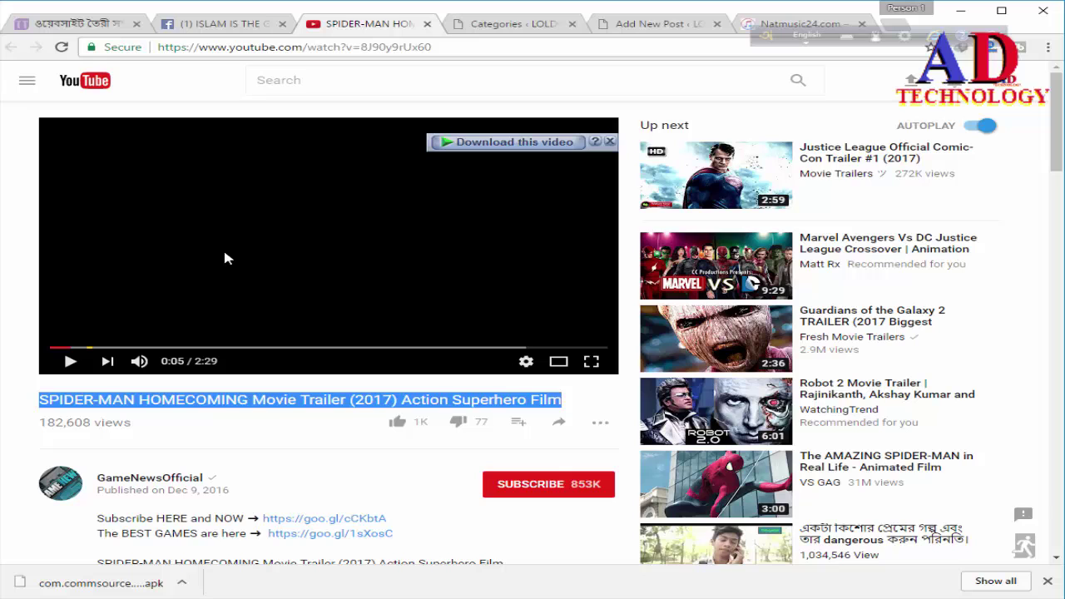
left_click(237, 48)
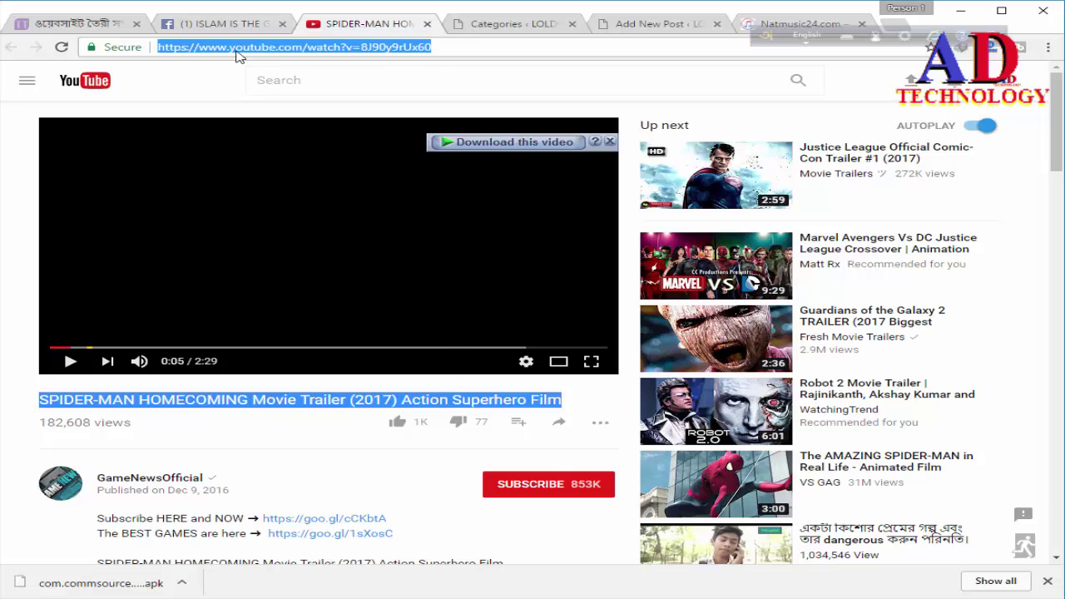
right_click(237, 52)
left_click(286, 105)
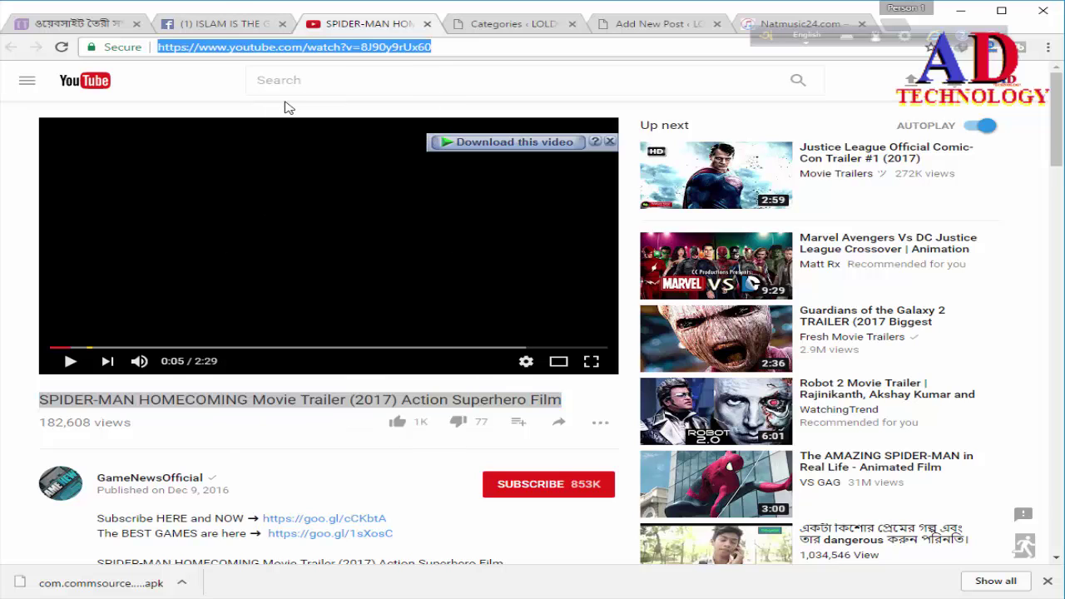
left_click(221, 27)
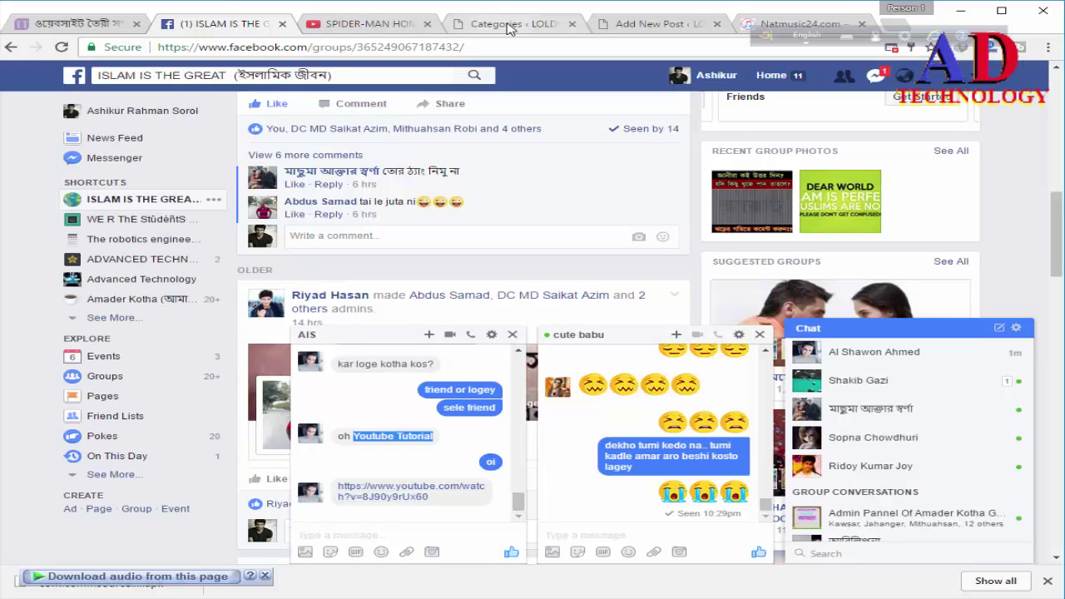
left_click(617, 27)
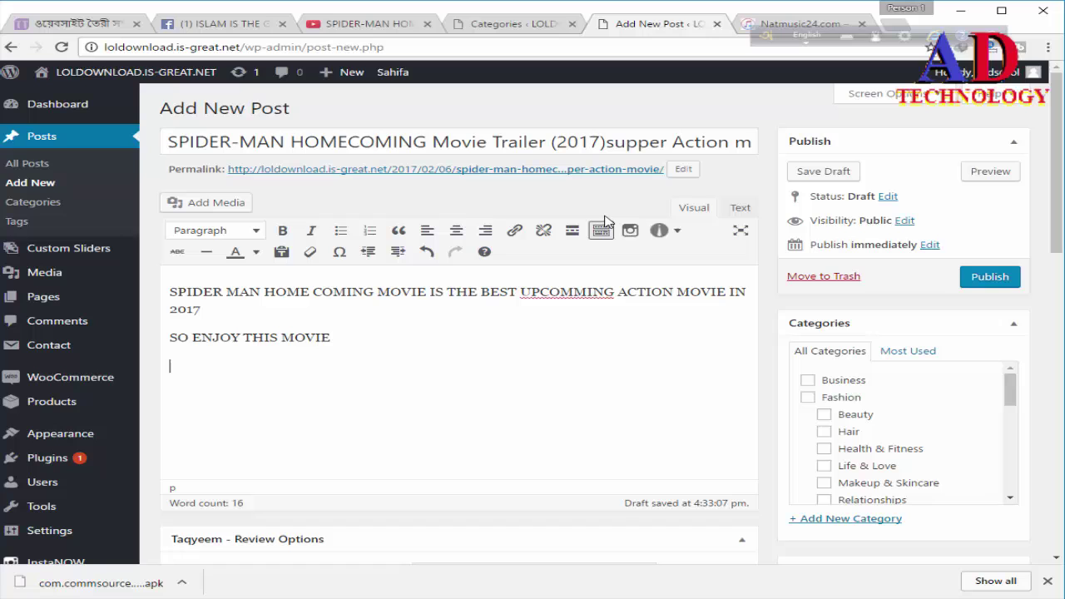
Step: Paste the YouTube trailer URL below SO ENJOY THIS MOVIE via the Text view, then return to Visual
left_click(742, 208)
left_click(212, 344)
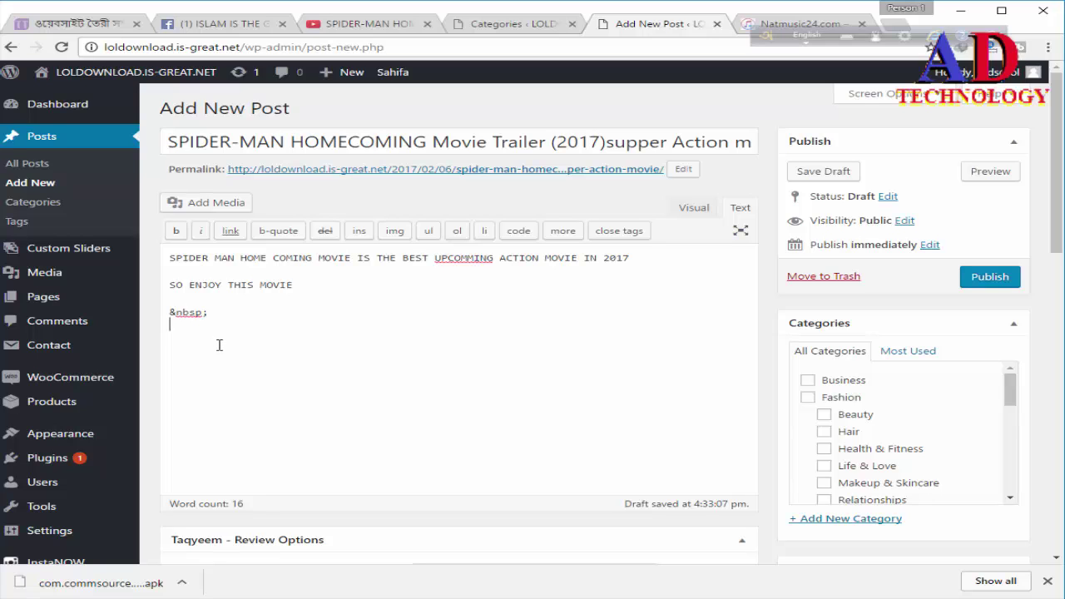
key("ctrl+v")
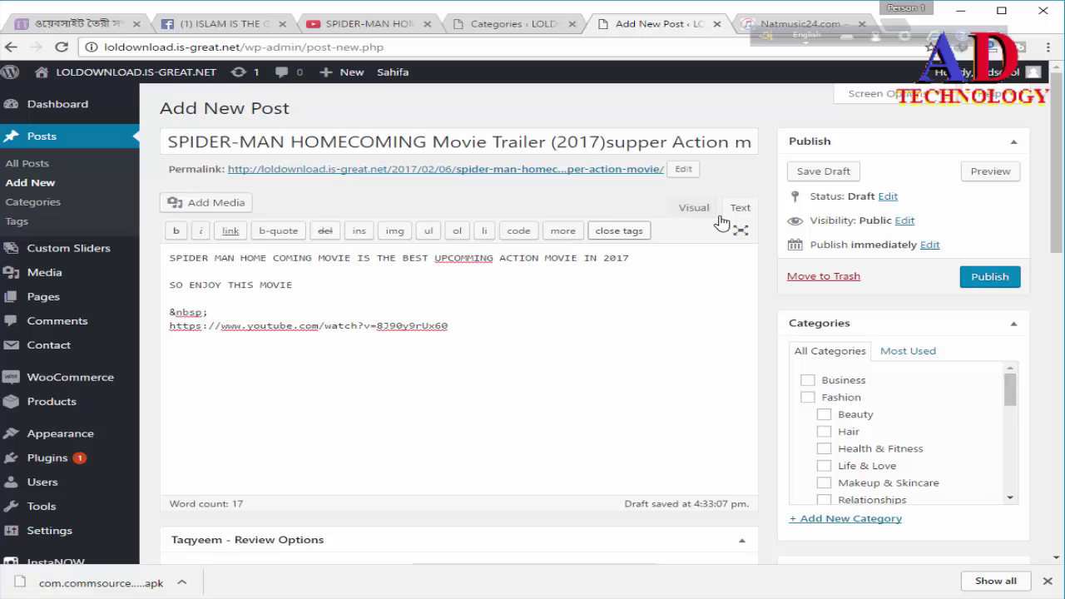
left_click(698, 209)
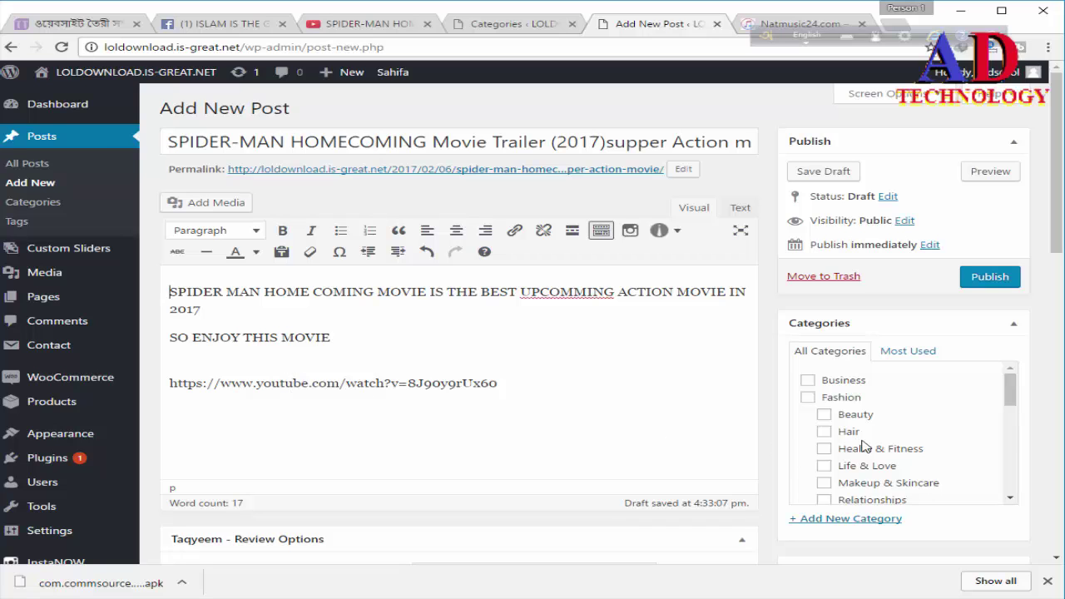
Step: Tick the Latest movie and English movie categories for the post
scroll(862, 447, "down", 1)
scroll(865, 448, "down", 1)
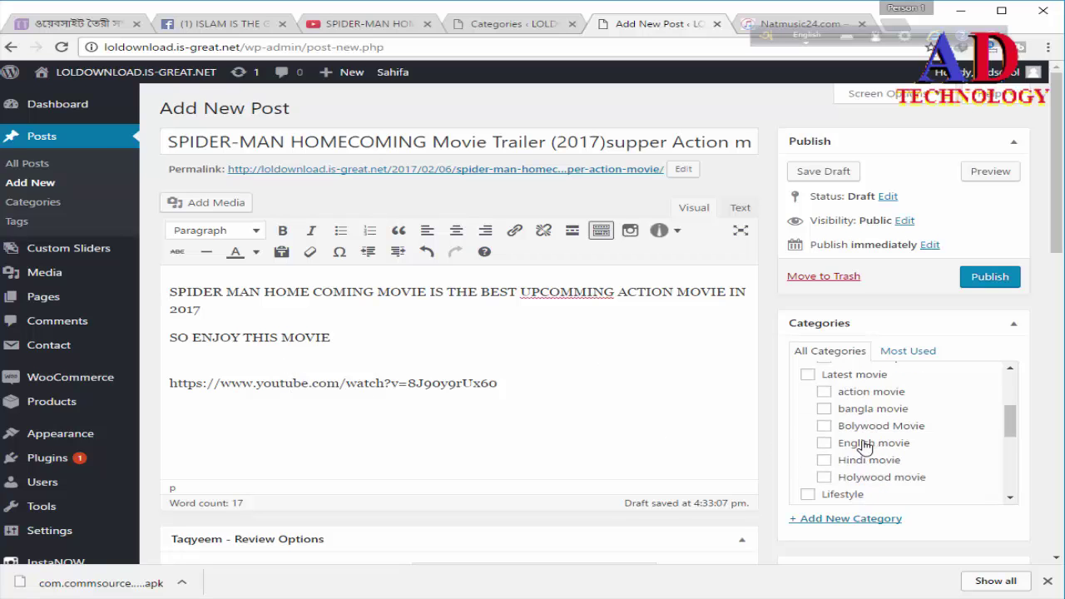
left_click(808, 375)
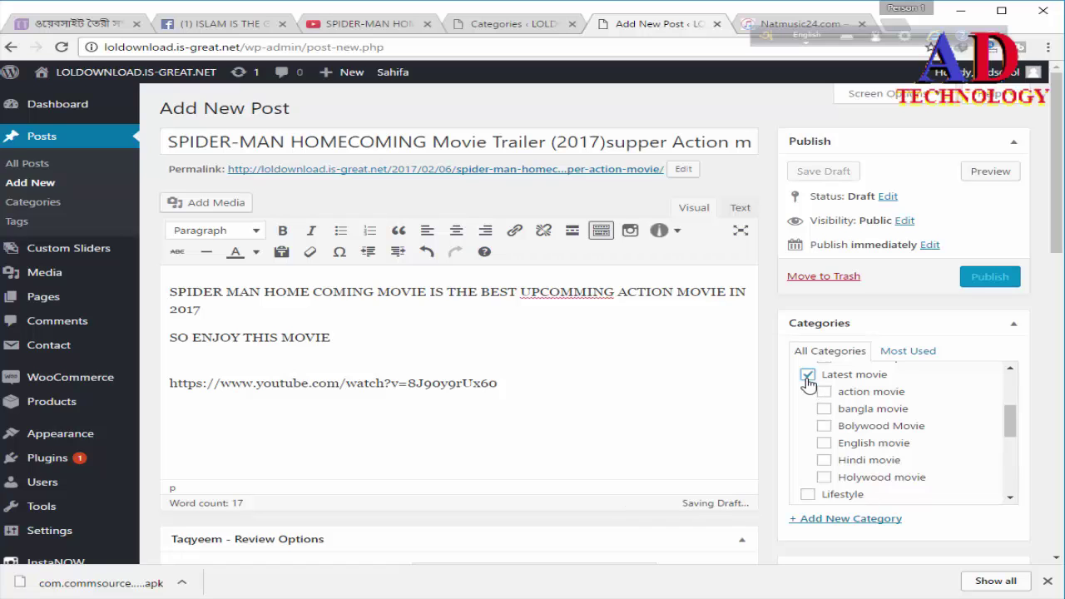
left_click(826, 444)
scroll(842, 435, "down", 1)
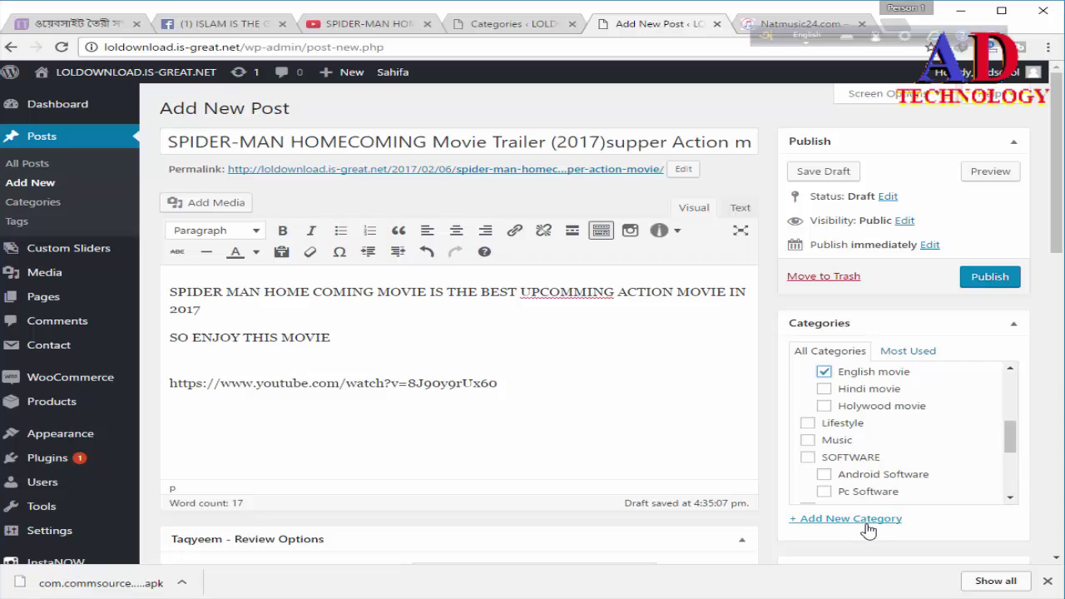
scroll(866, 508, "down", 3)
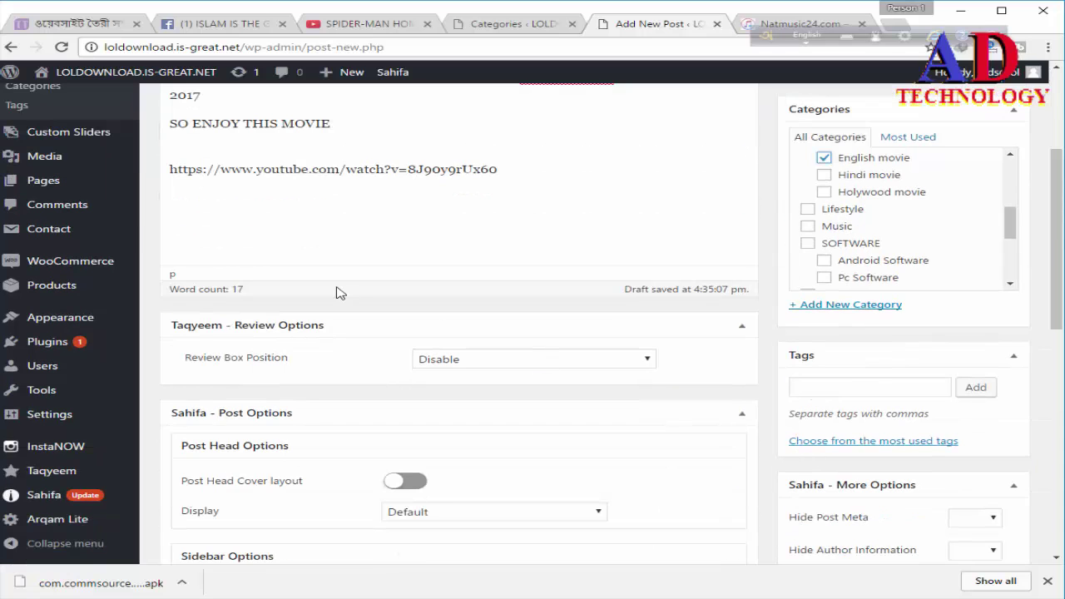
scroll(268, 166, "up", 2)
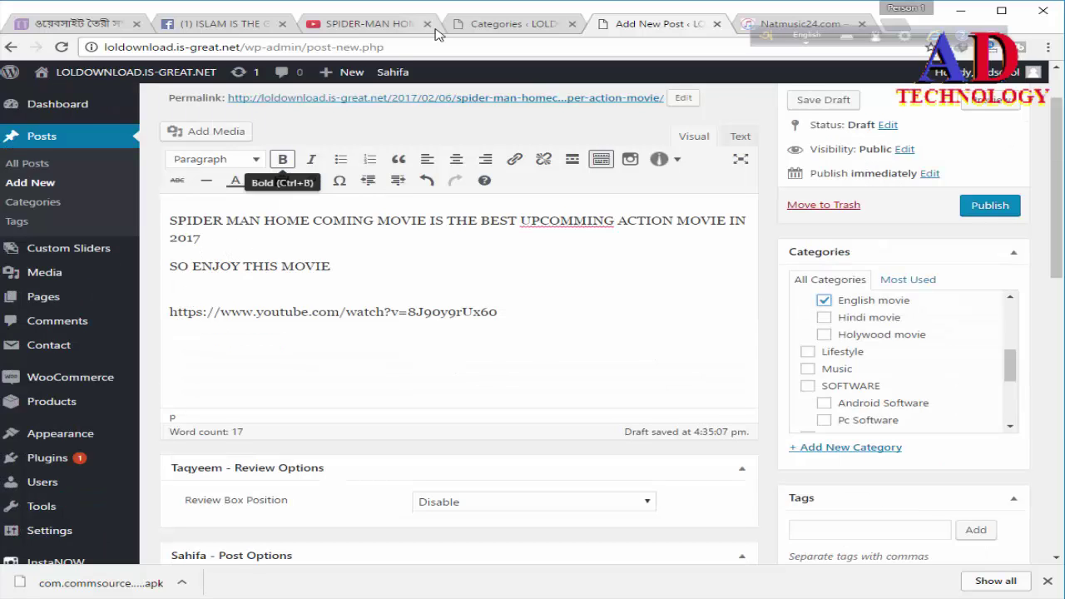
Step: Save the full-size TRAILER HD Spider-Man image from Google Images as 'A SP'
left_click(462, 30)
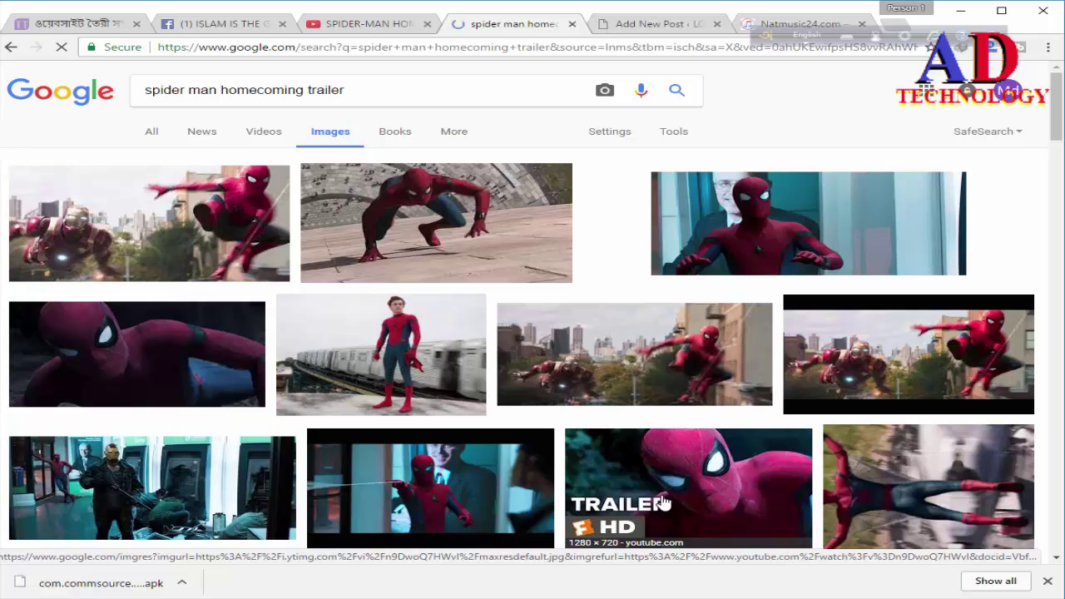
left_click(663, 503)
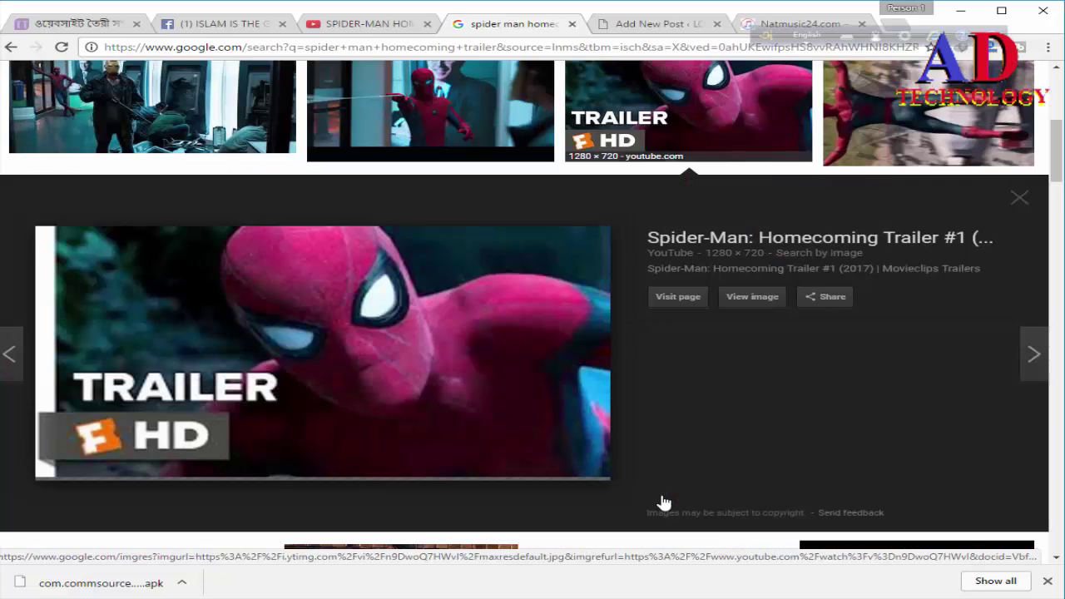
left_click(746, 300)
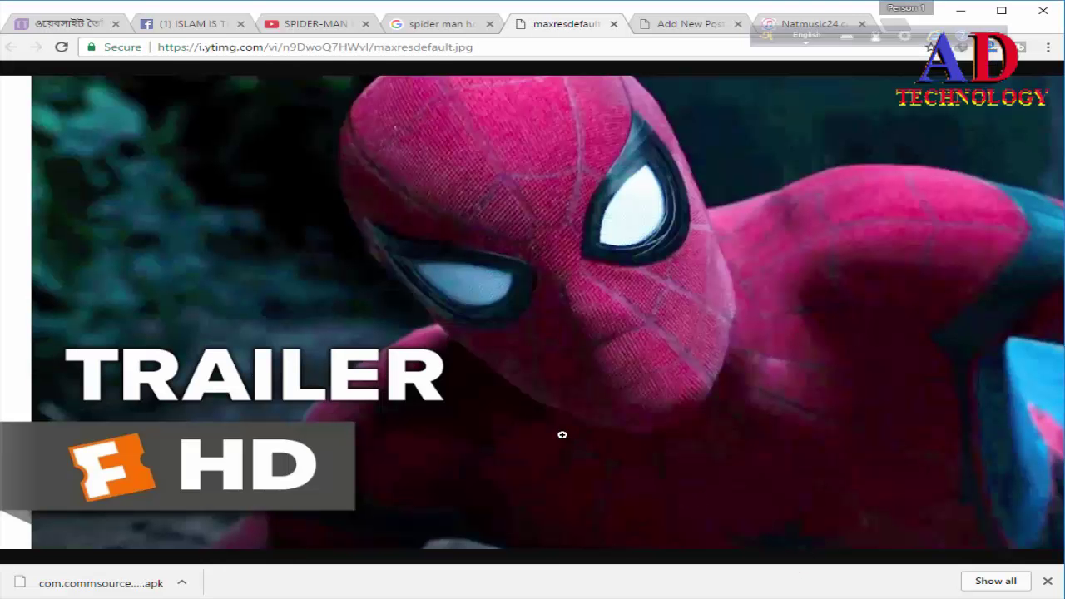
right_click(561, 435)
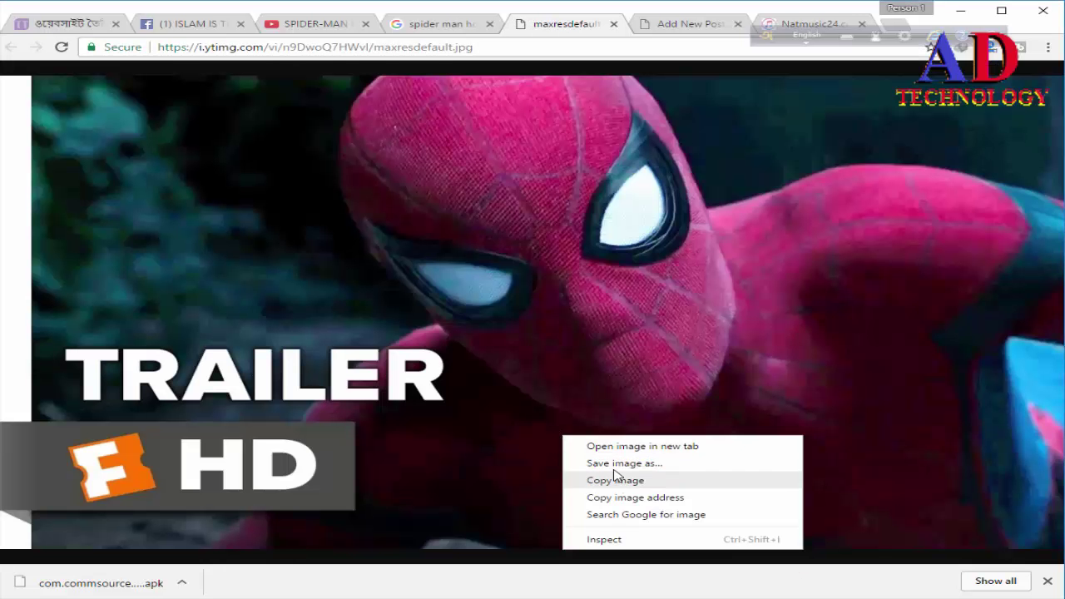
left_click(611, 464)
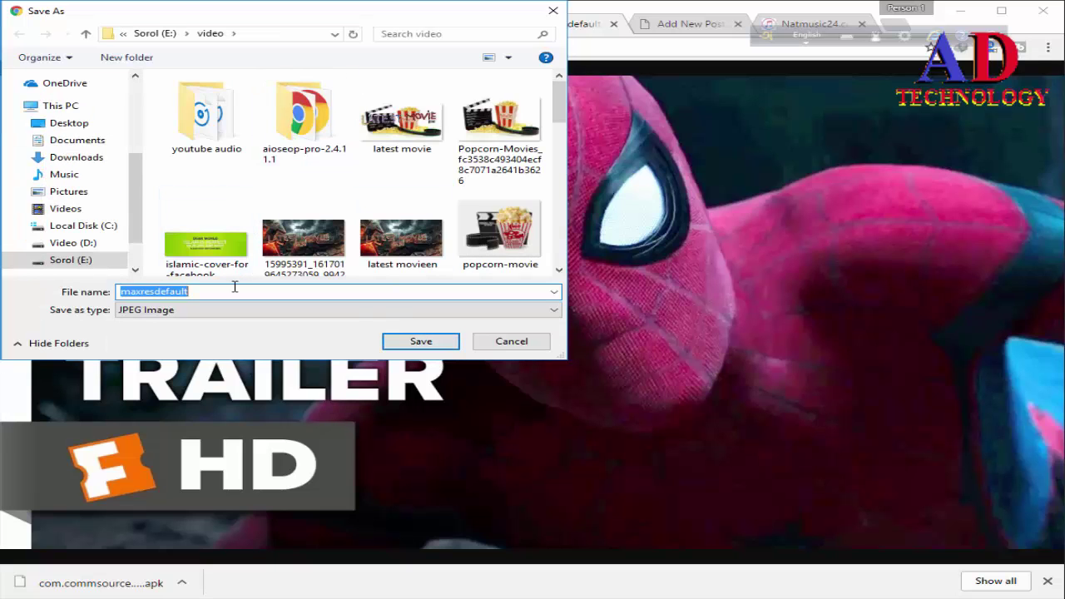
type("A SP")
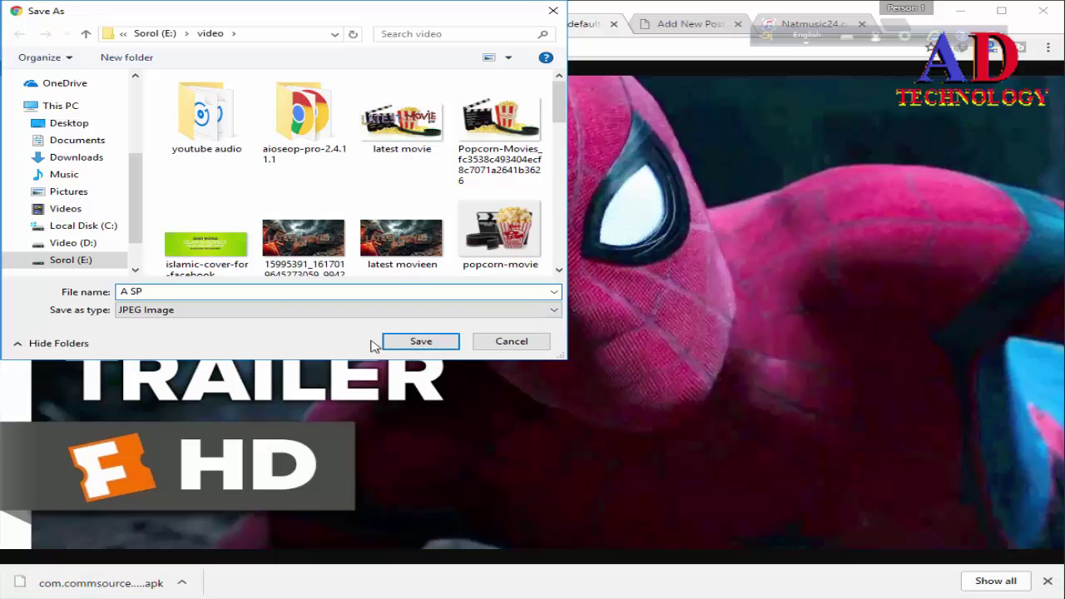
left_click(425, 342)
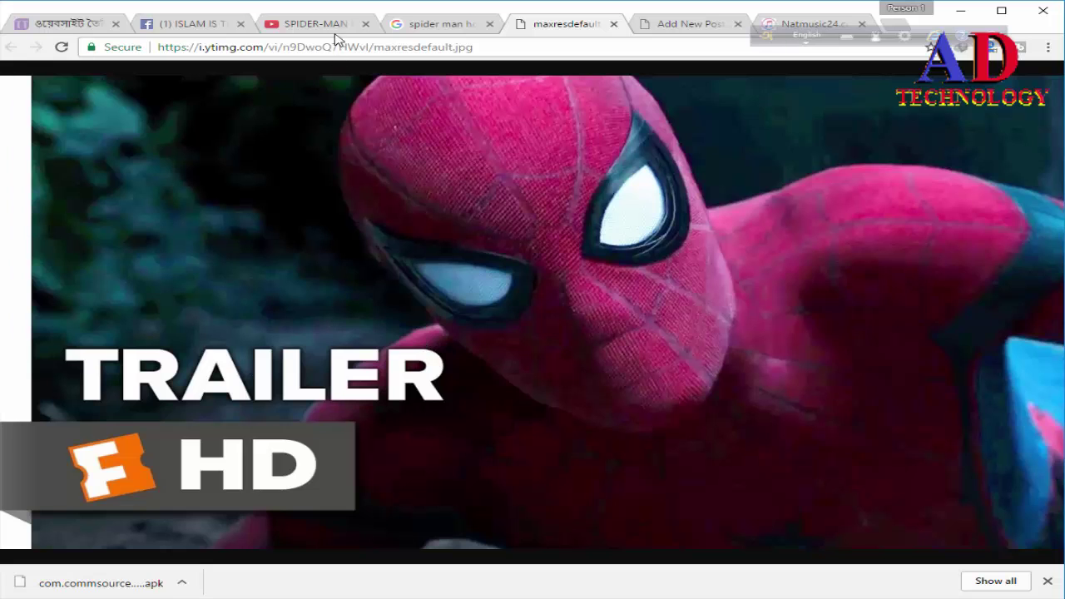
left_click(681, 25)
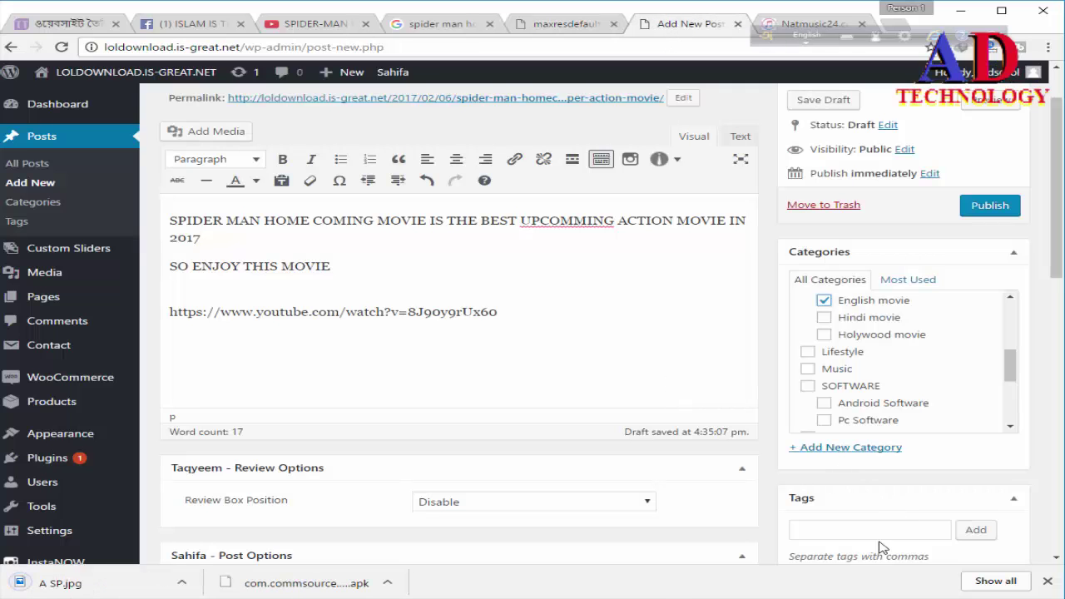
Step: Upload A SP.jpg in the featured image dialog and set it as the featured image
scroll(880, 525, "down", 1)
scroll(875, 508, "down", 2)
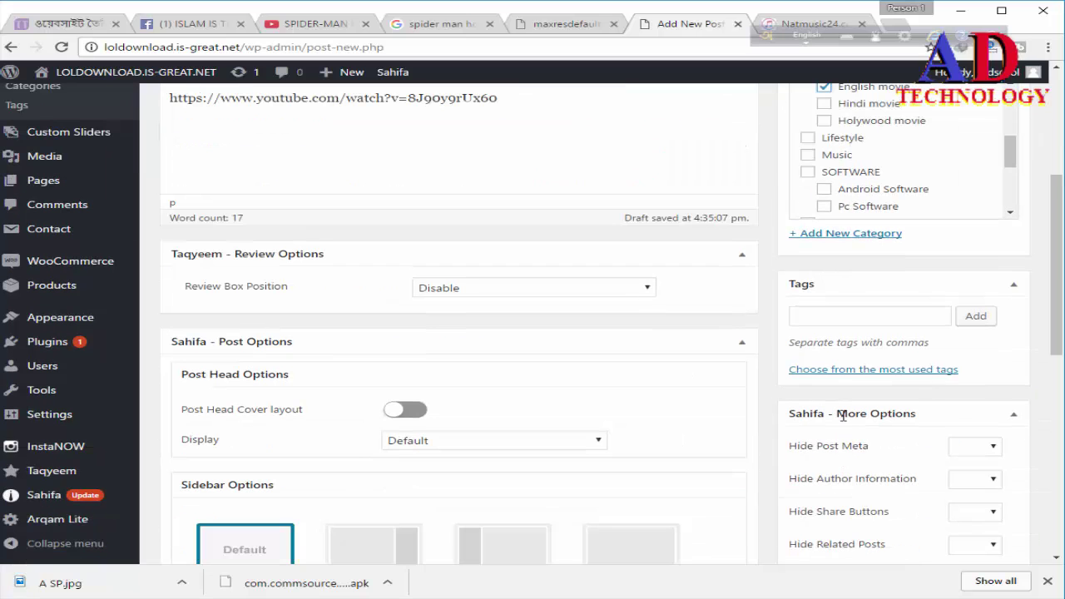
scroll(866, 399, "down", 2)
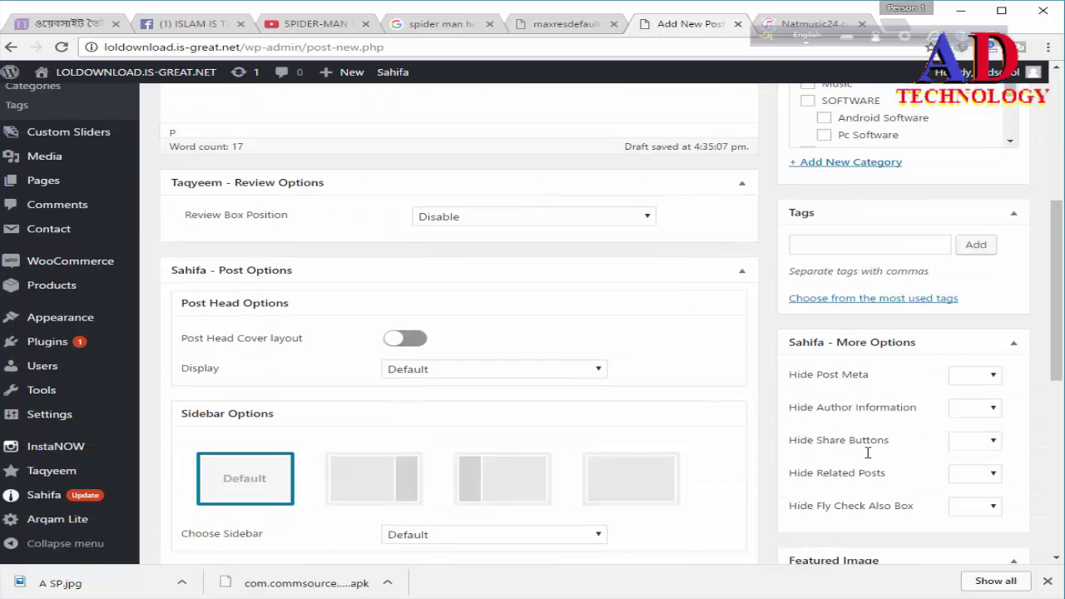
left_click(854, 520)
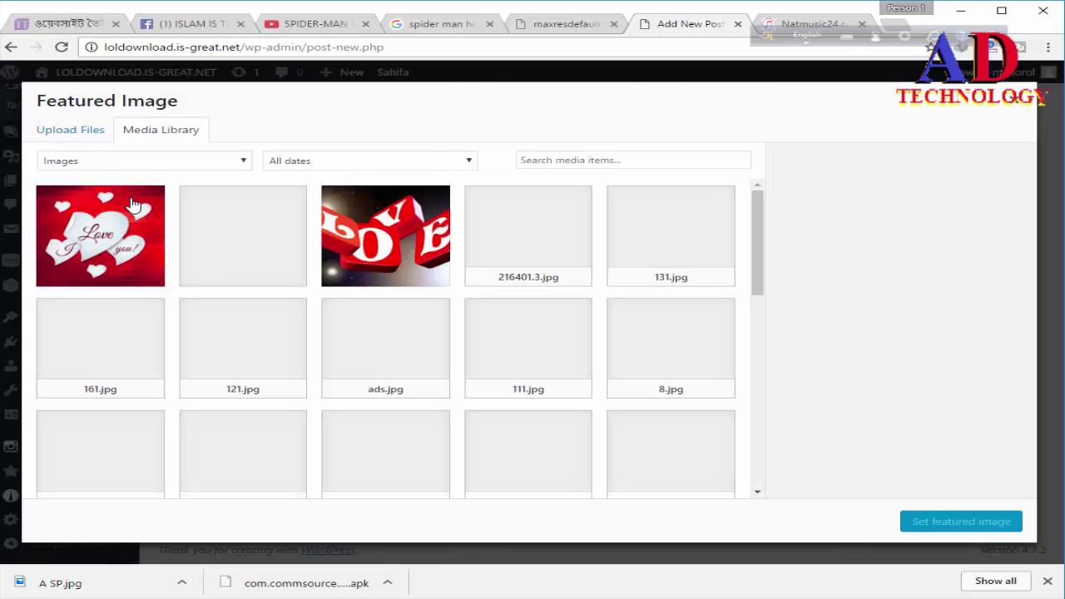
left_click(76, 133)
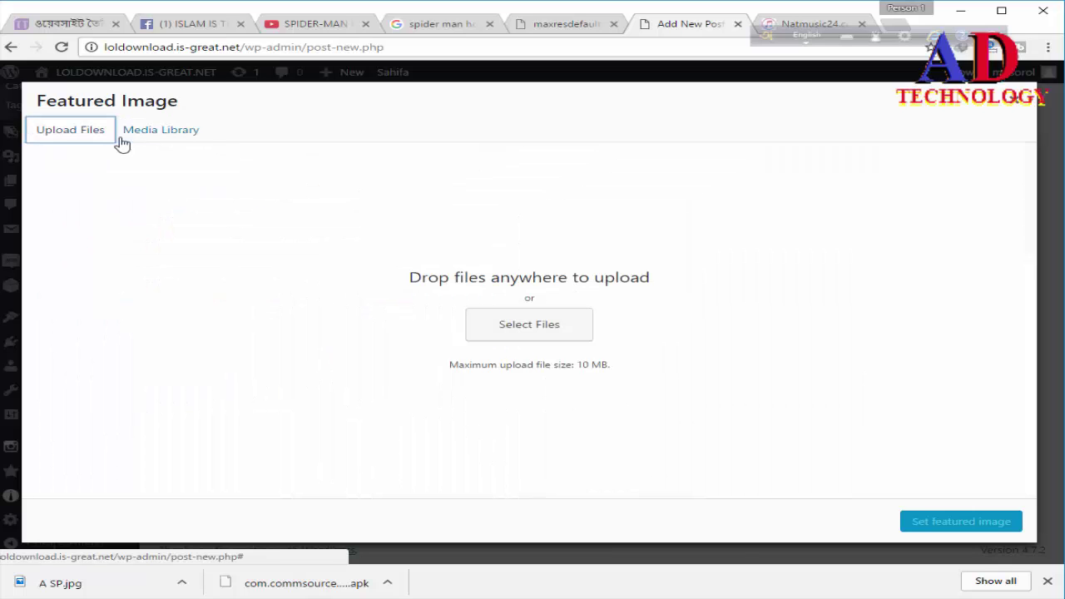
left_click(504, 329)
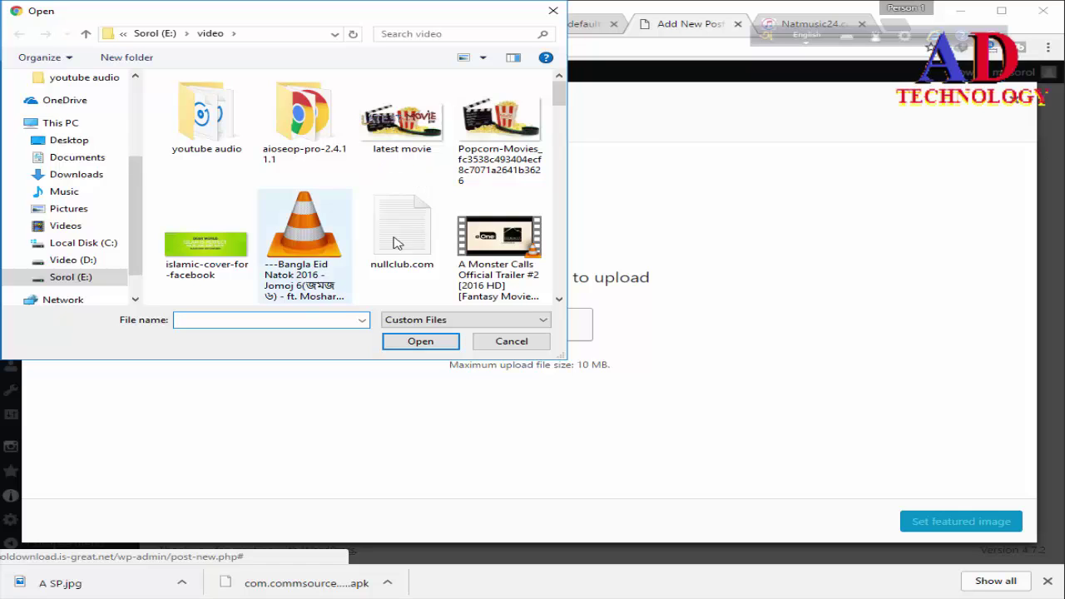
scroll(412, 243, "down", 3)
scroll(413, 243, "down", 1)
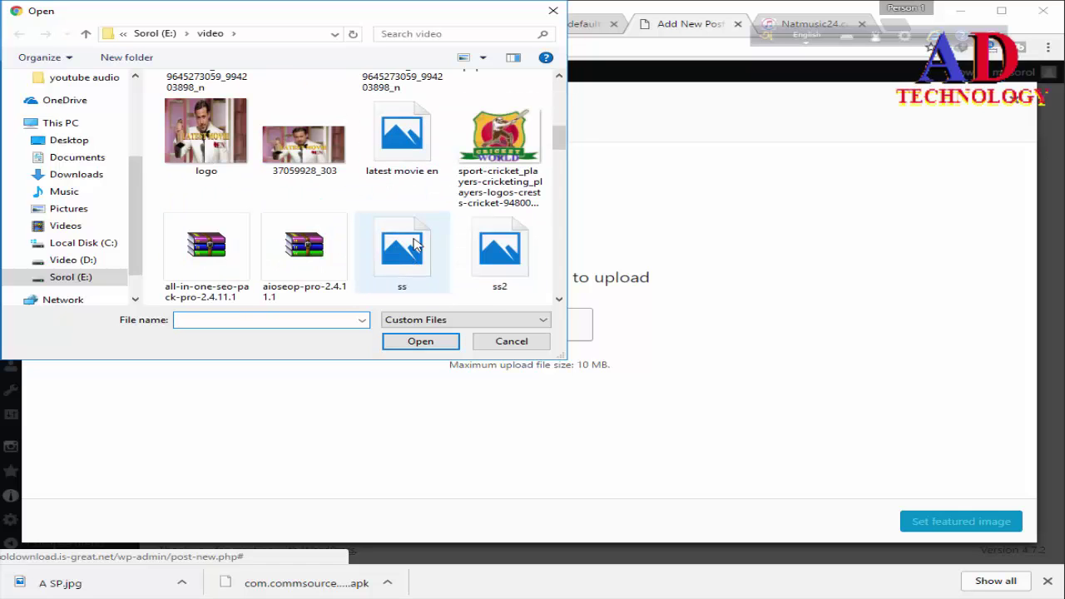
scroll(414, 243, "down", 10)
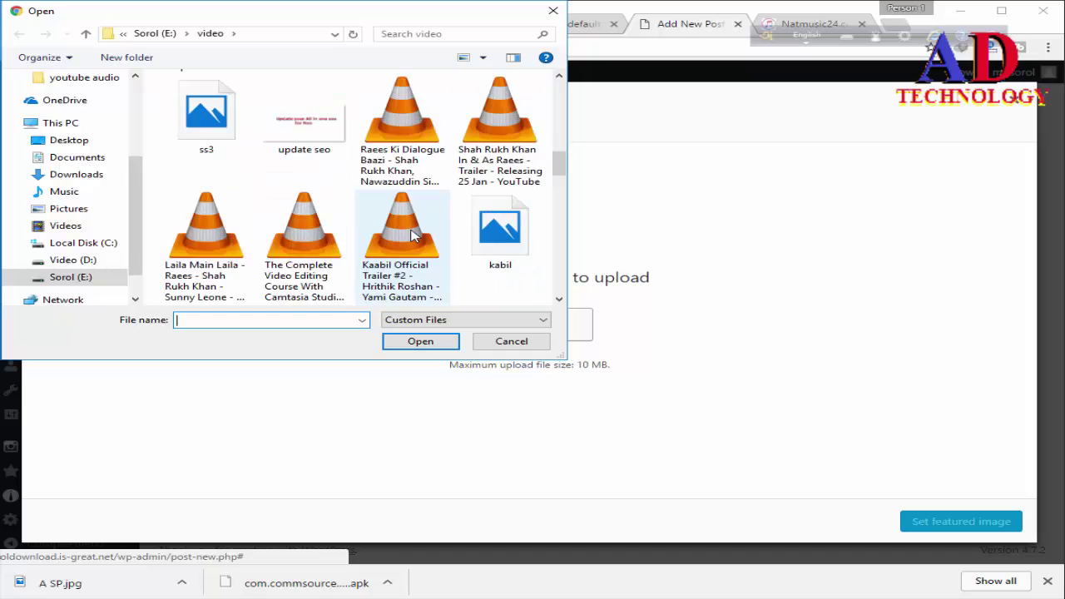
scroll(410, 236, "down", 3)
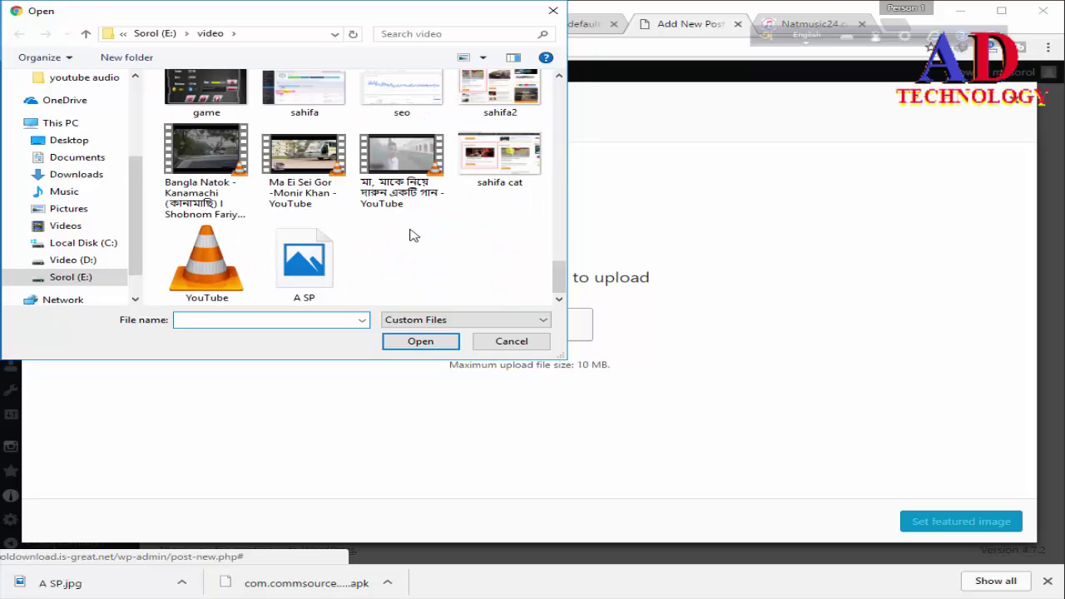
left_click(337, 255)
left_click(421, 342)
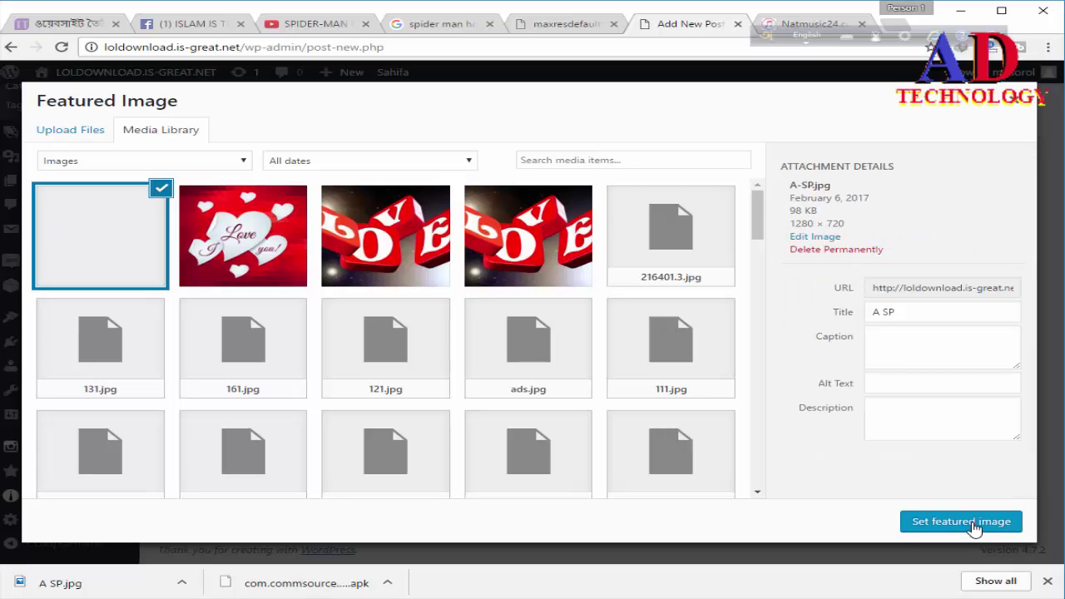
left_click(973, 529)
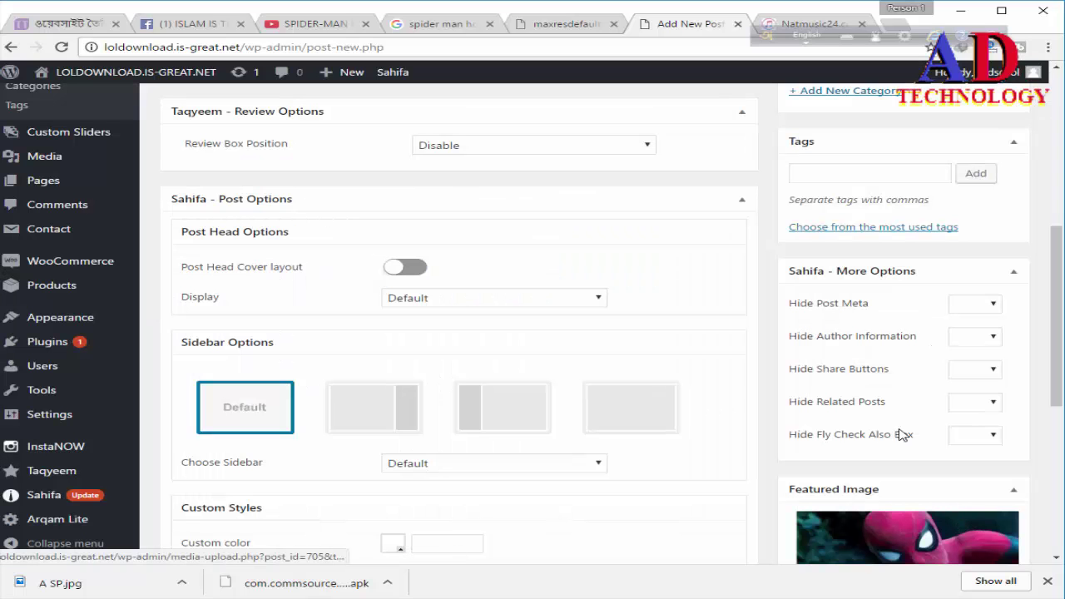
Step: Enter the tags UPCOMMING MOVIE, SPIDER MAN 2017 and LATEST MOVIE TRAILER, removing stray characters
left_click(841, 177)
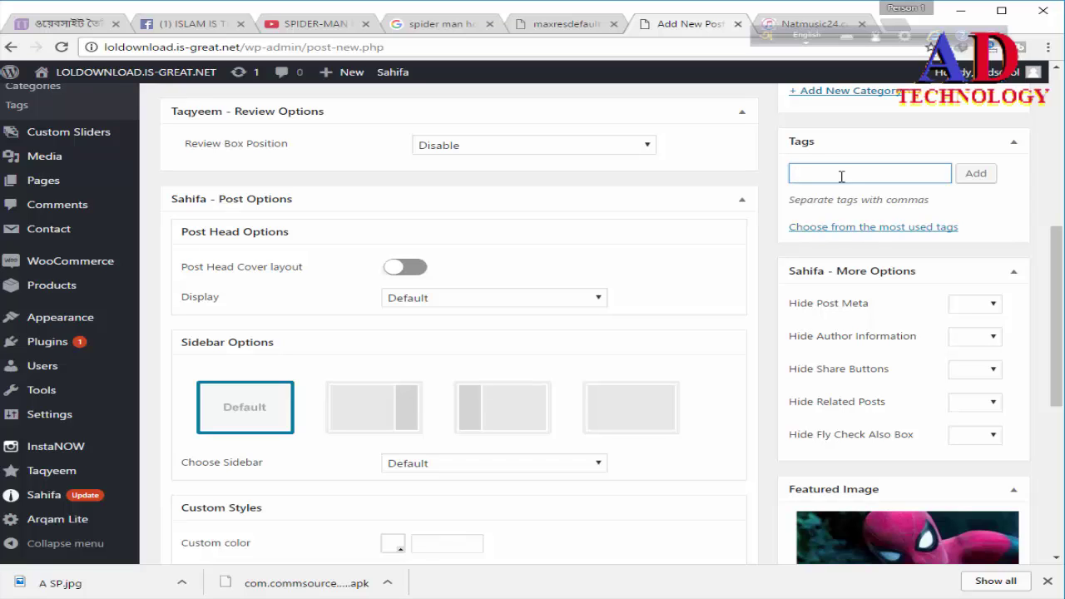
type("UP")
type("COMMING ")
type("MOVIE,")
type("SPIDER")
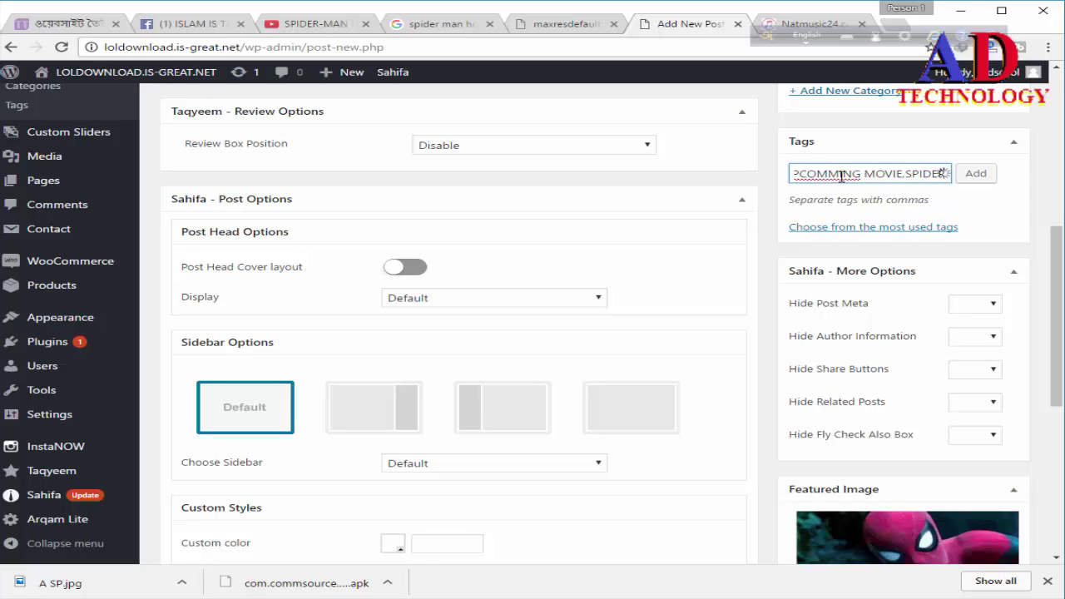
type(" MAN 201")
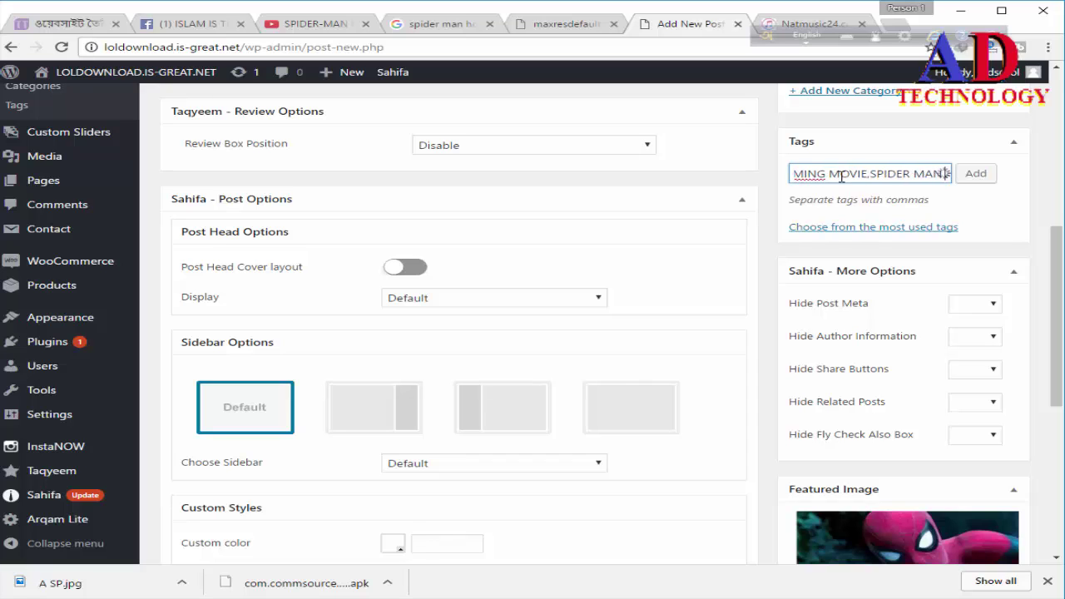
type("7")
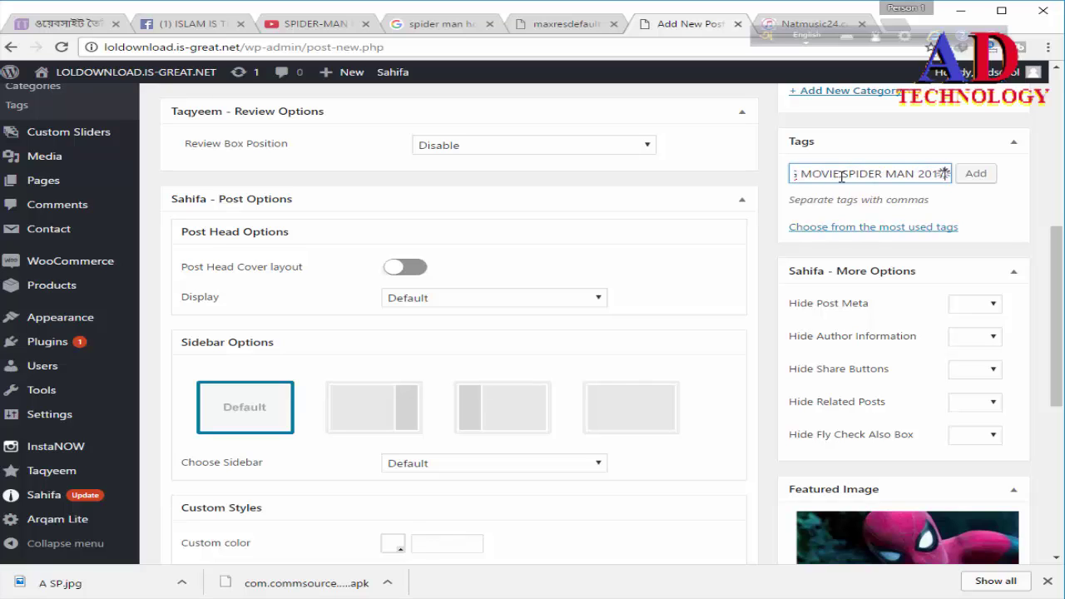
type(",")
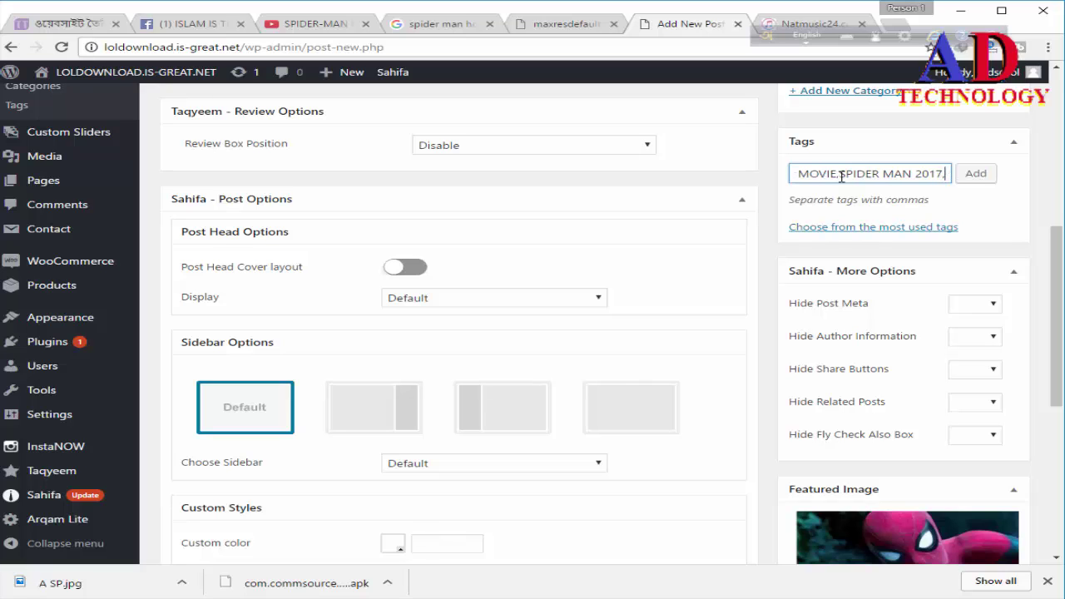
type("M")
key("BackSpace")
type("LATEST MOVIE")
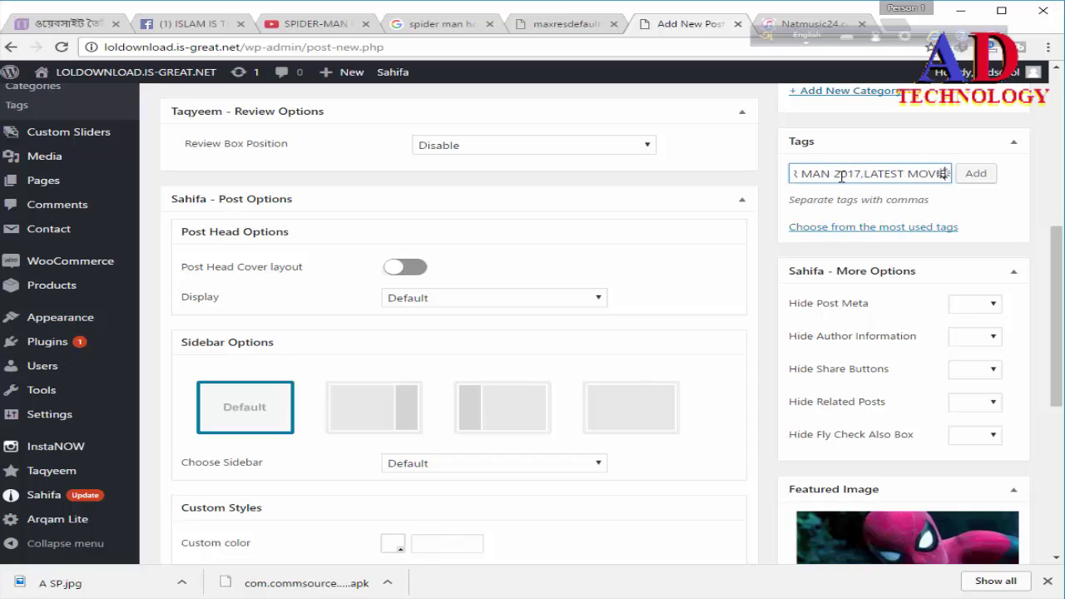
type(",")
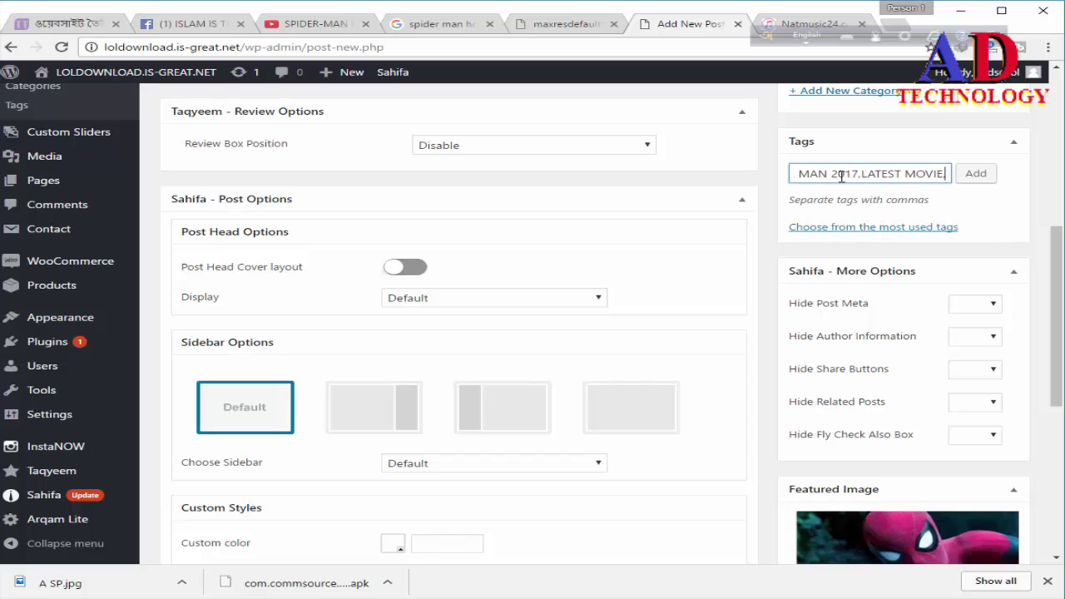
key("BackSpace")
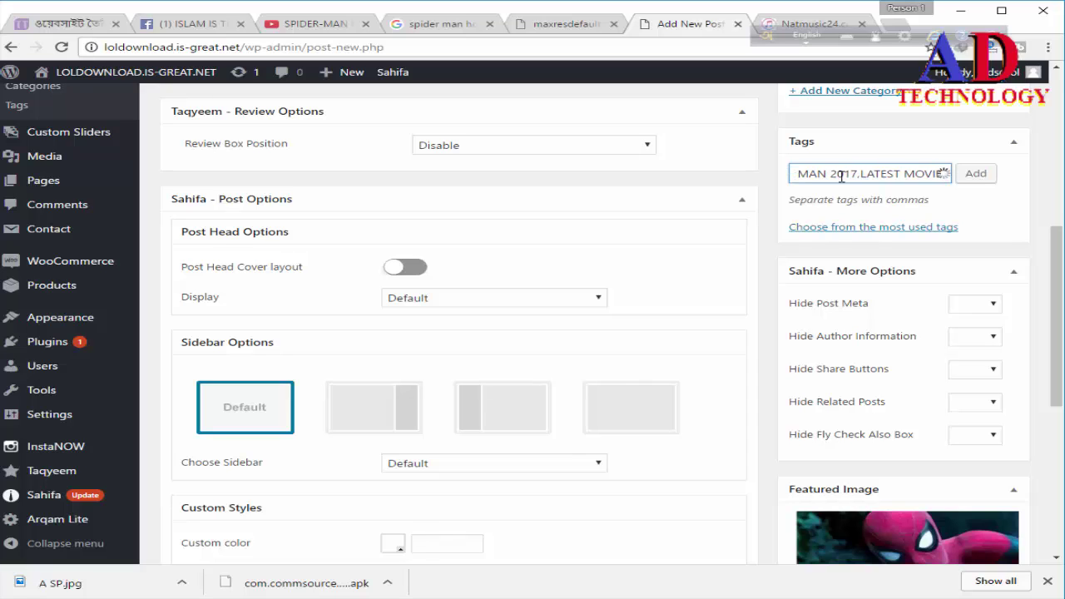
type("TRAILER")
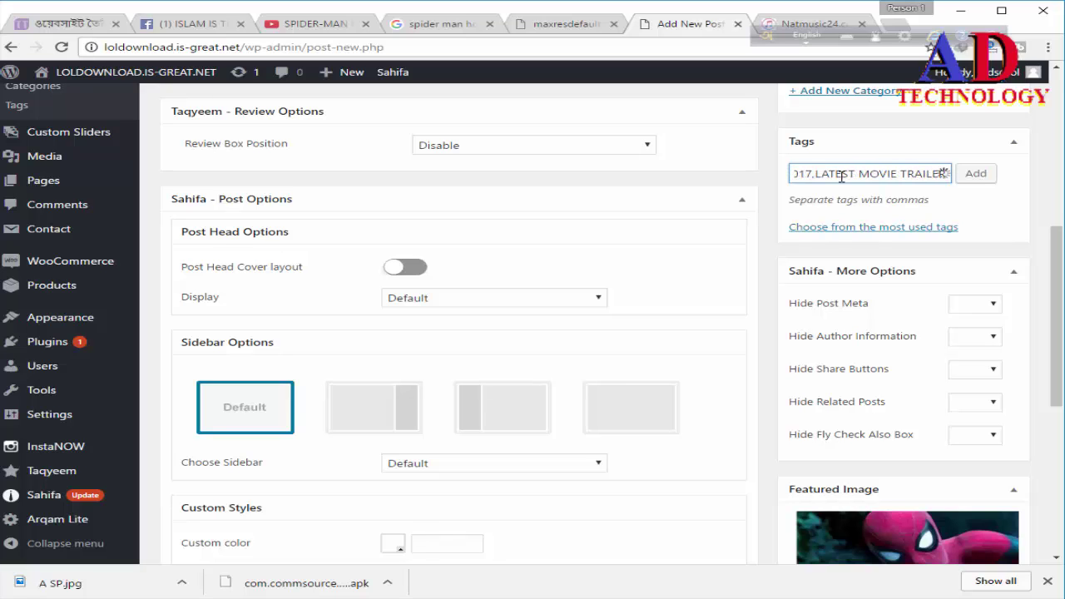
type(",")
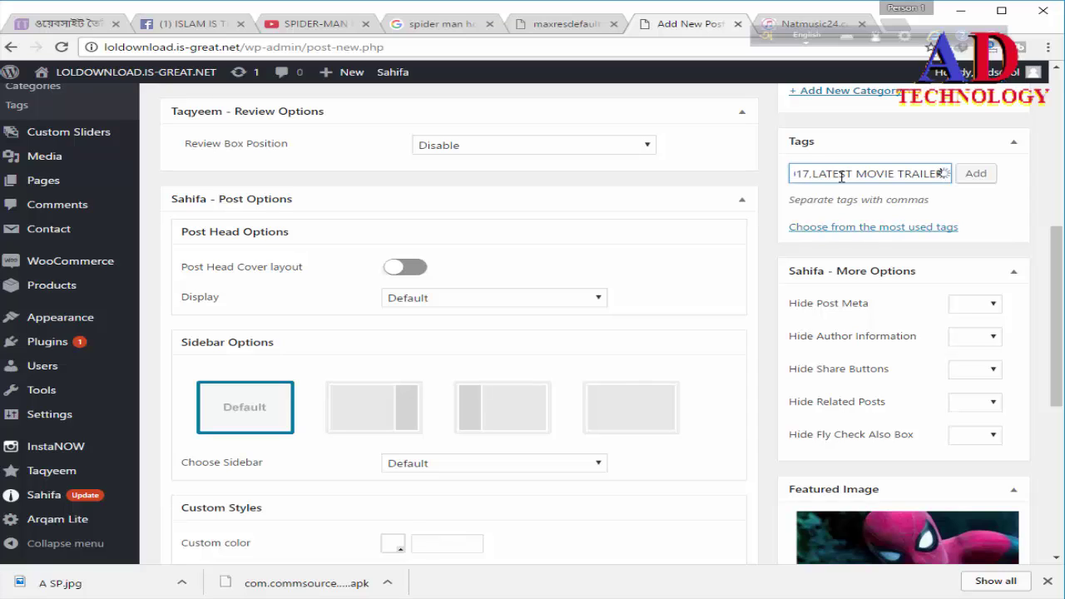
key("BackSpace")
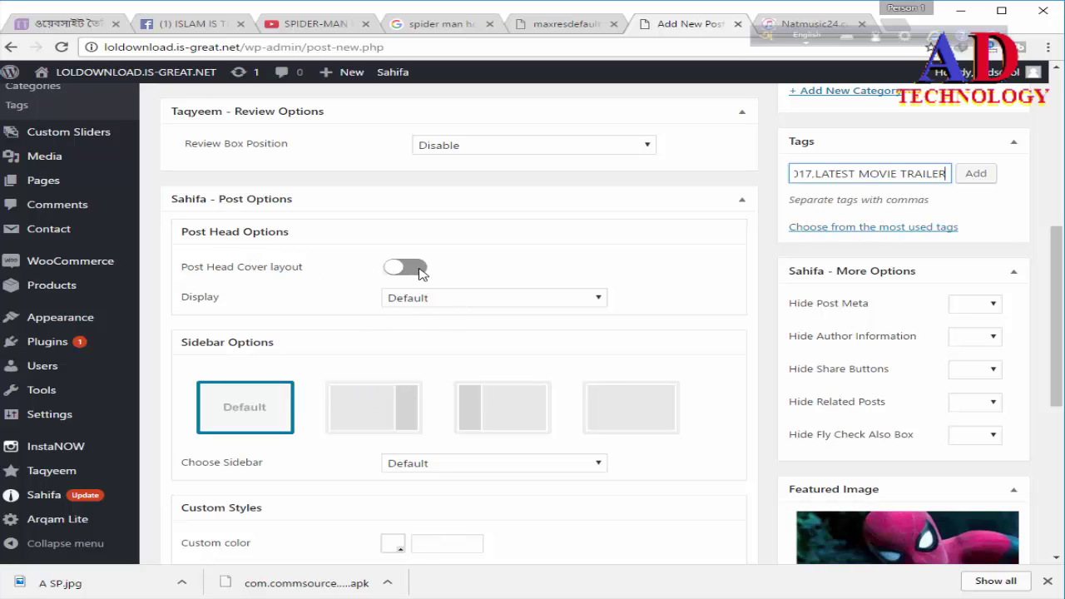
Step: Enable Post Head Cover in Sahifa Post Options and set its display to Featured Image
left_click(419, 270)
left_click(433, 301)
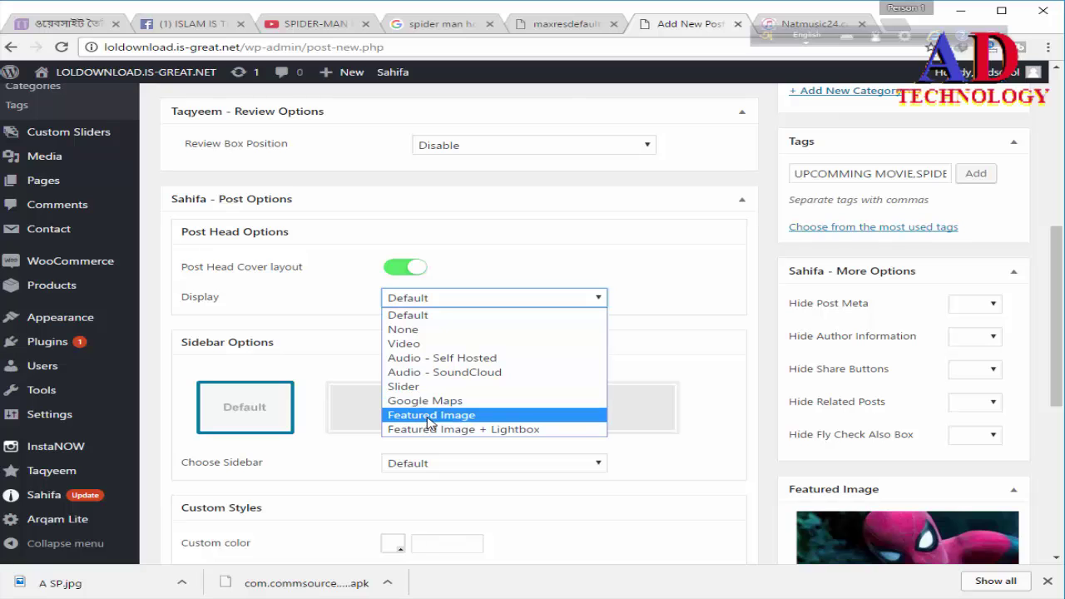
left_click(430, 415)
scroll(799, 374, "down", 3)
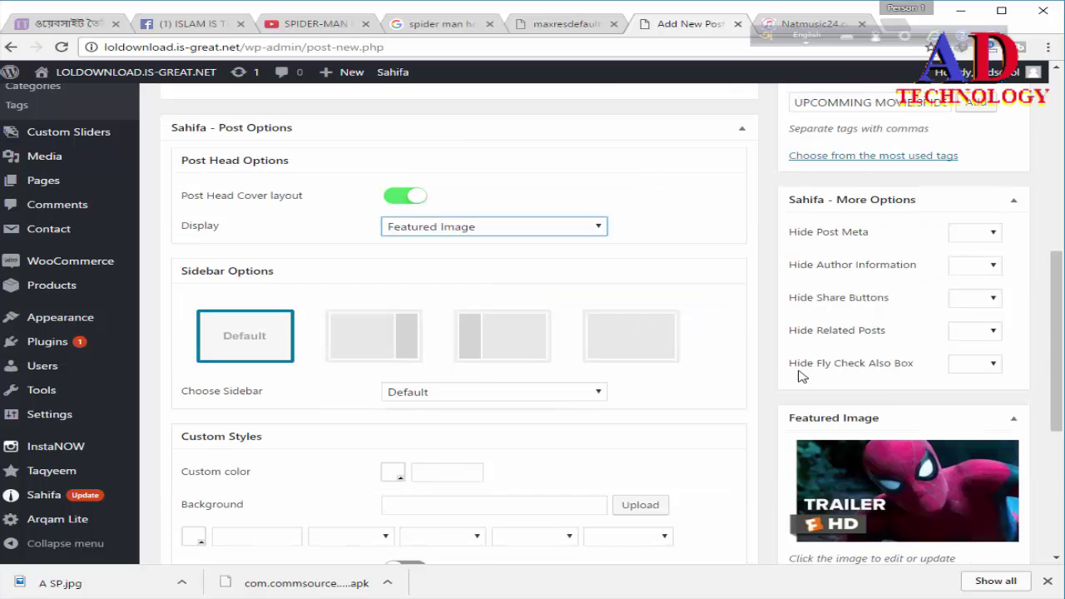
scroll(921, 367, "down", 2)
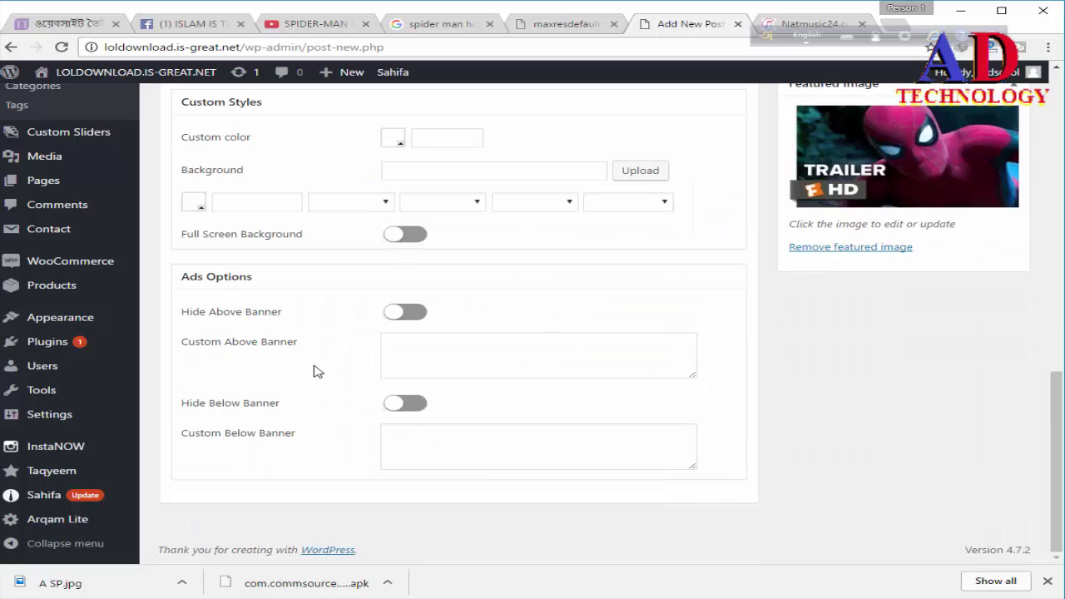
scroll(317, 371, "up", 2)
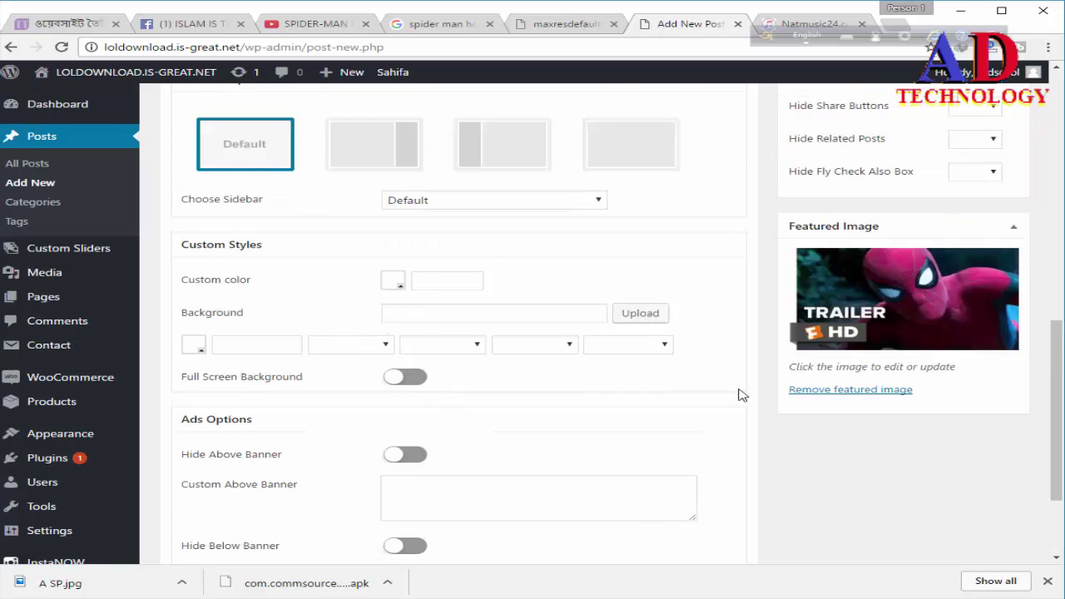
scroll(765, 393, "down", 2)
scroll(705, 403, "up", 8)
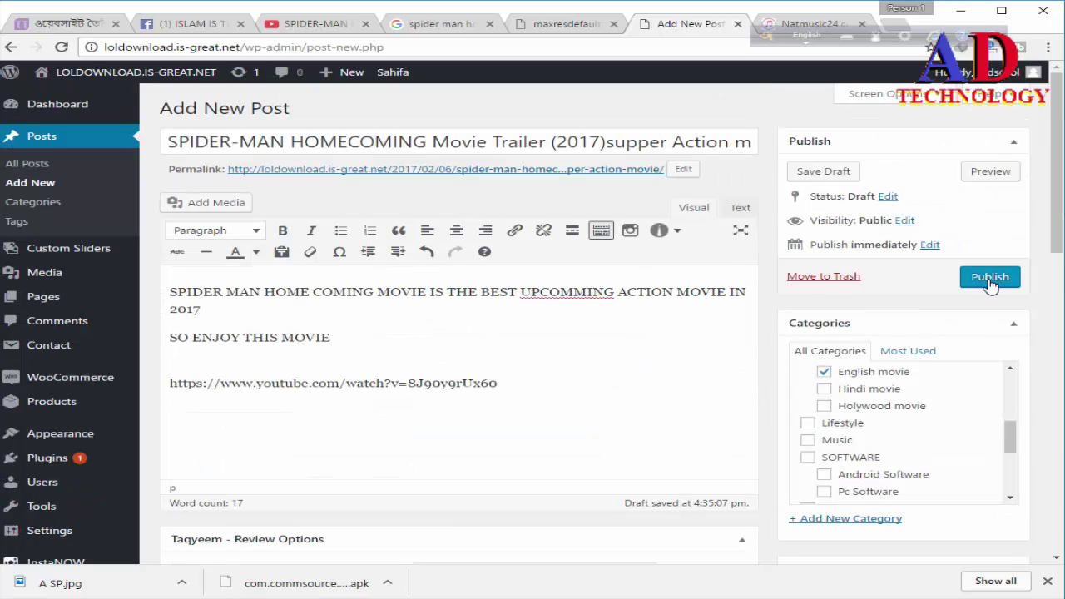
Step: Publish the post, then add an empty line below the YouTube link in the body
left_click(990, 283)
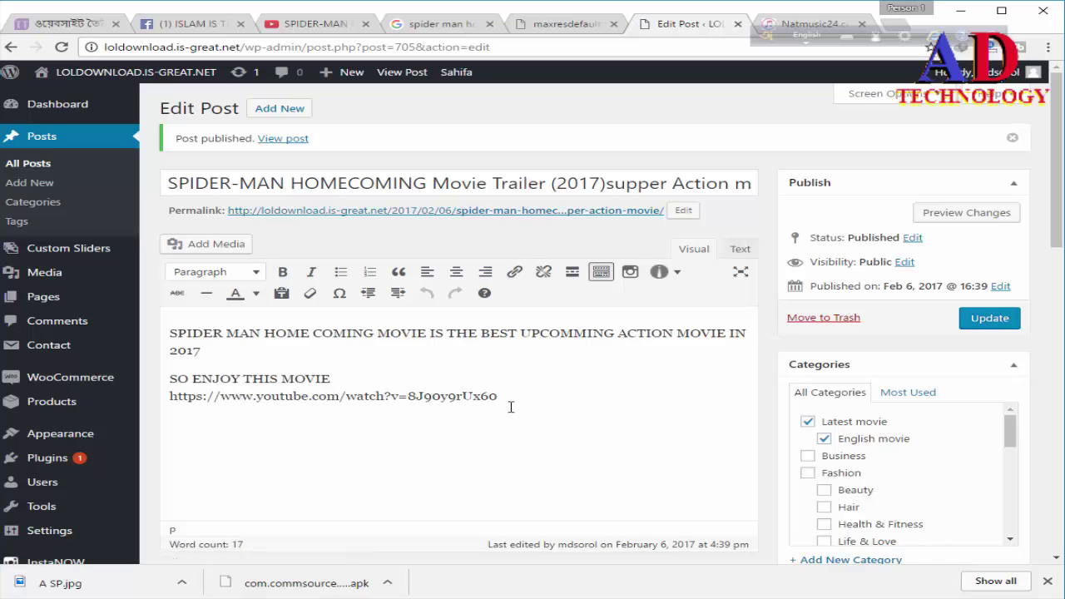
left_click(515, 400)
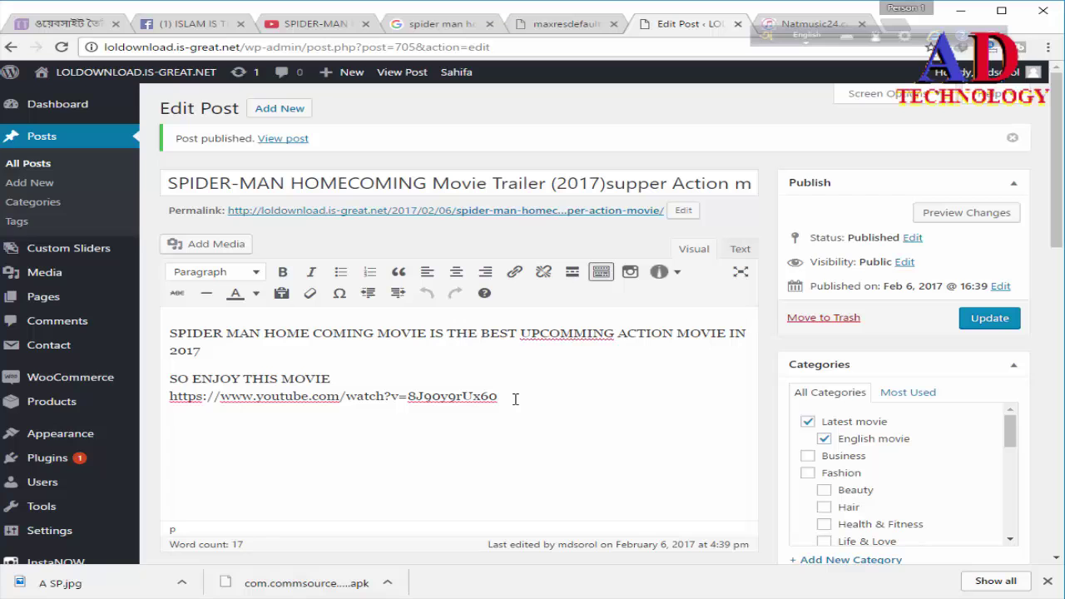
key("Return")
key("Return")
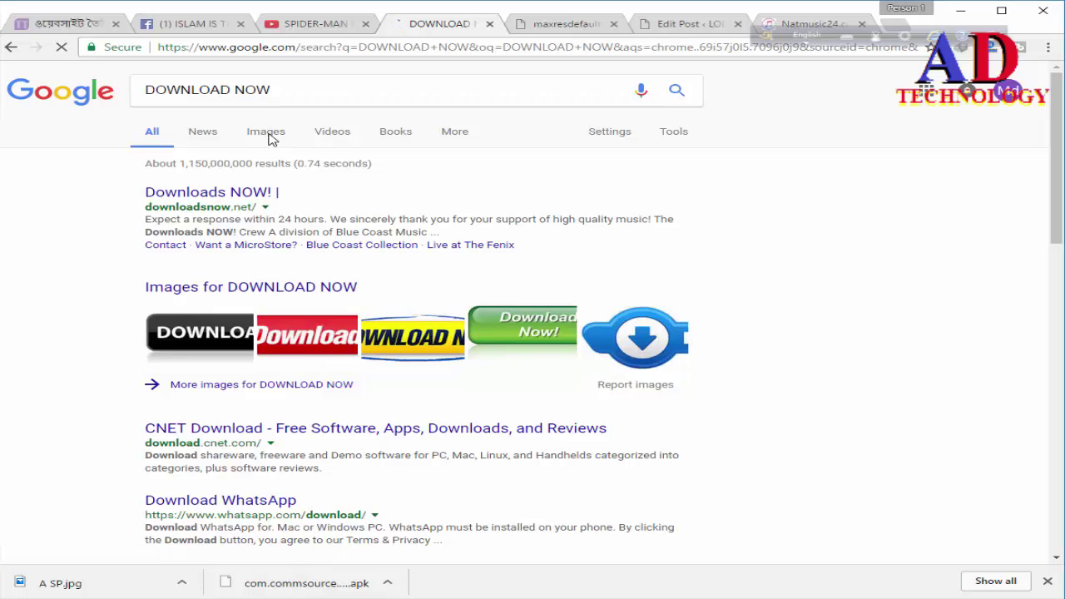
Step: Switch the DOWNLOAD NOW search to Images and open the red Download Now result
left_click(267, 132)
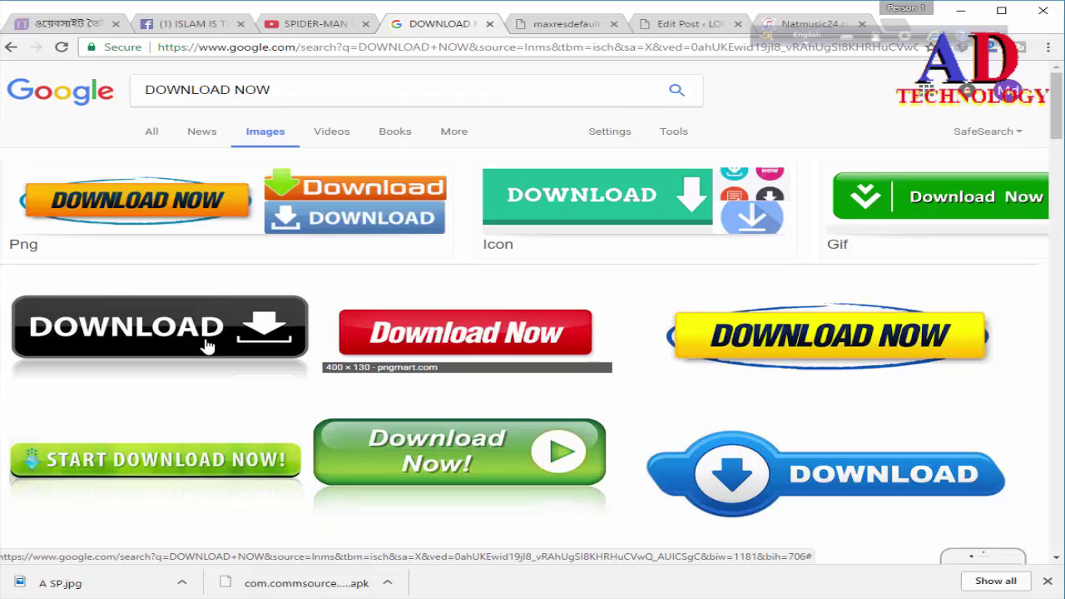
left_click(452, 345)
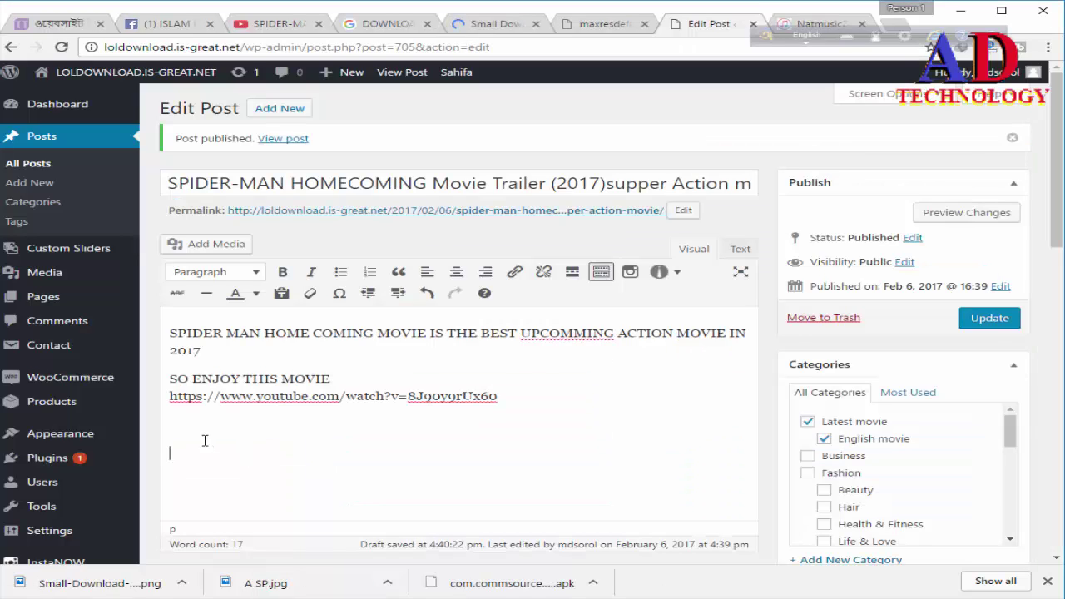
Step: Upload Small-Download-Now-Button-Red-PNG and insert it into the post below the YouTube link
left_click(225, 249)
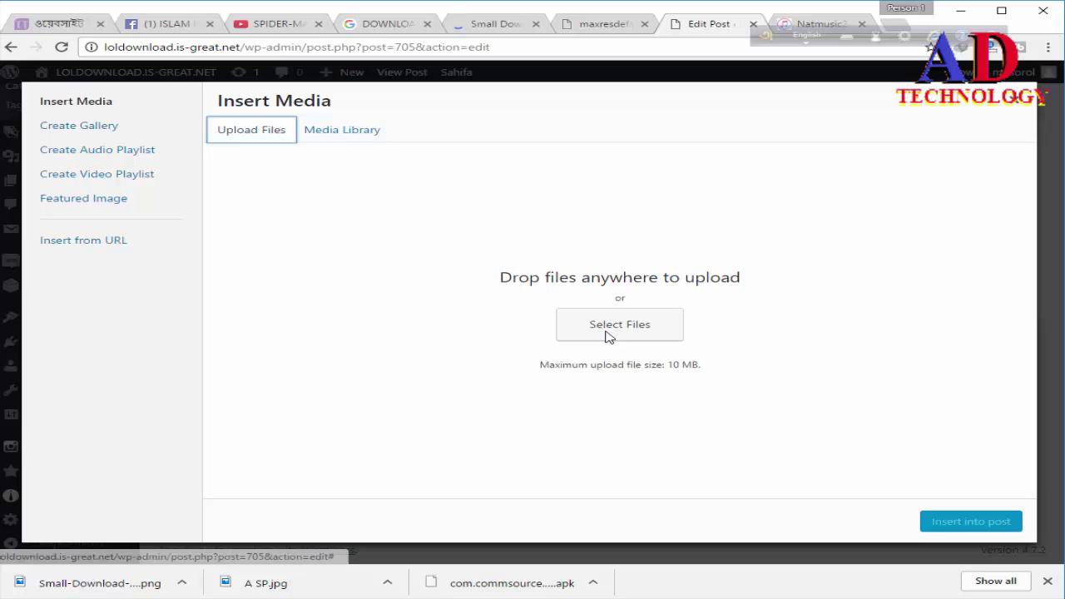
left_click(607, 337)
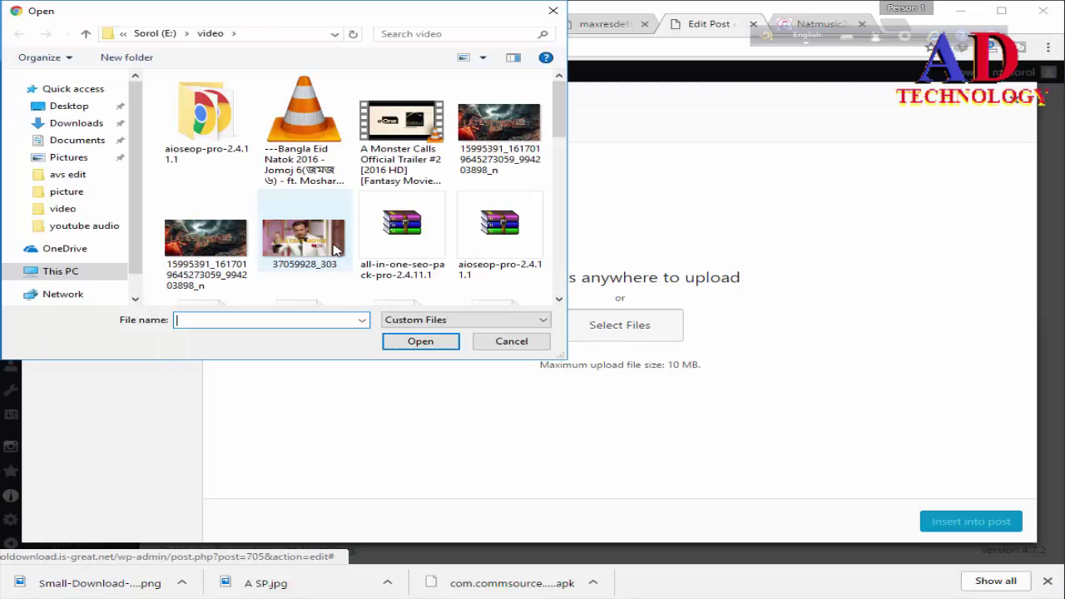
scroll(341, 264, "down", 1)
scroll(341, 265, "down", 5)
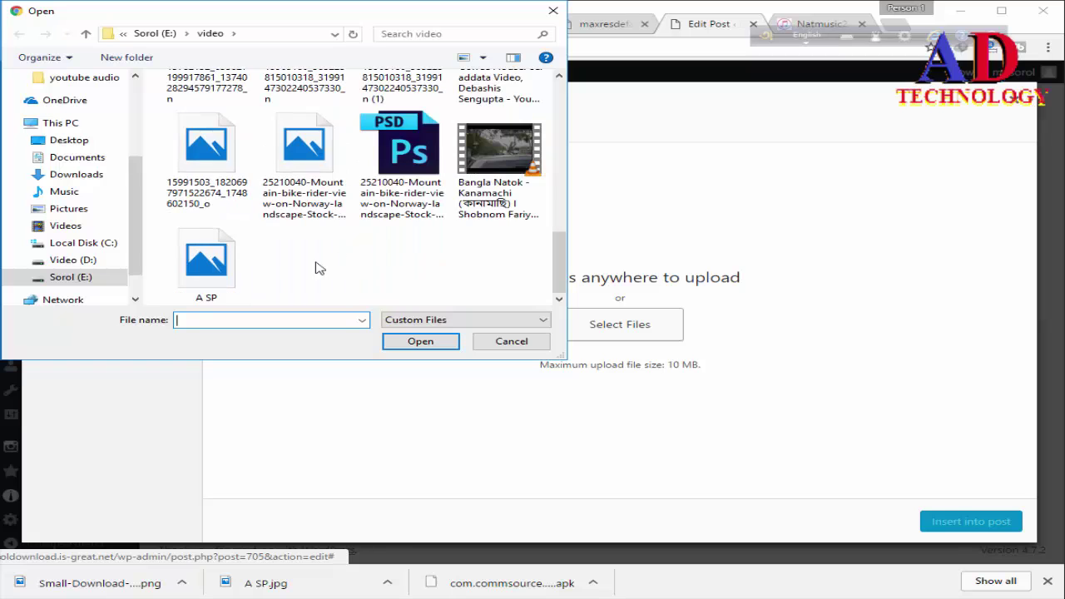
scroll(491, 265, "down", 7)
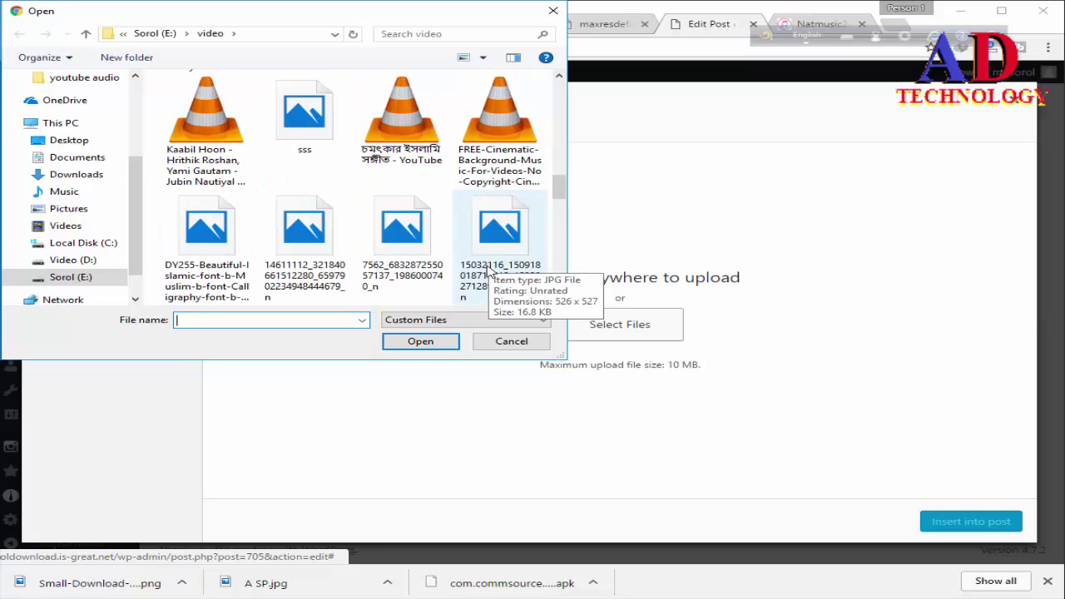
left_click(383, 275)
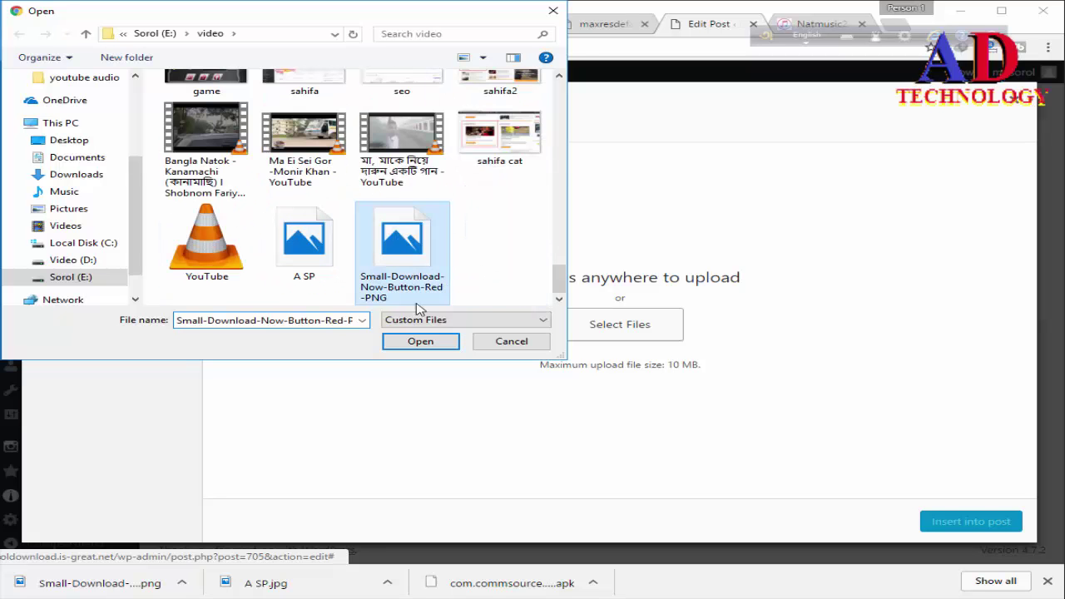
left_click(436, 345)
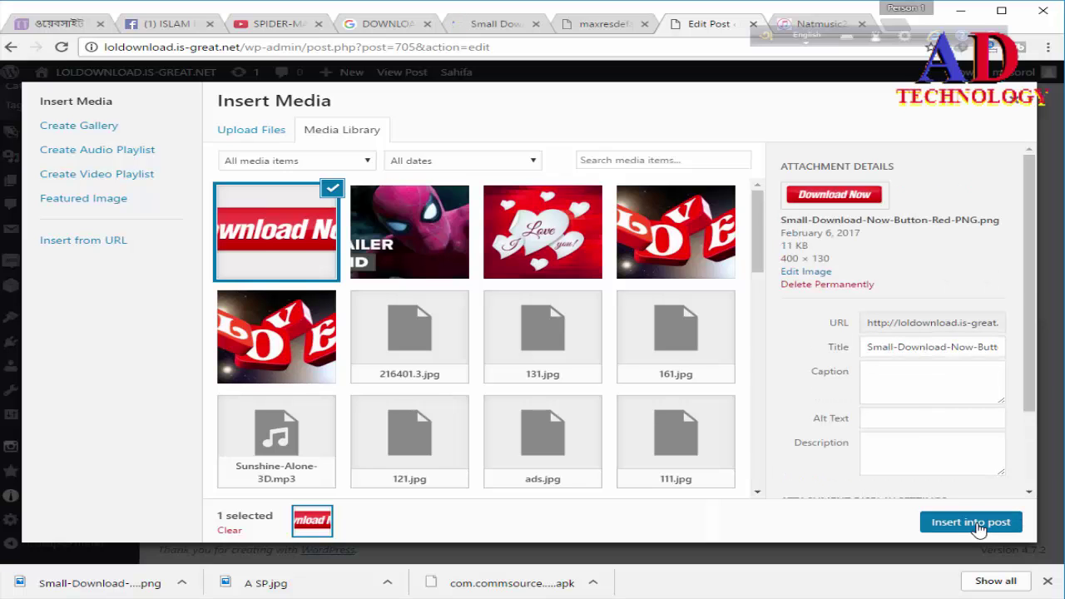
left_click(970, 522)
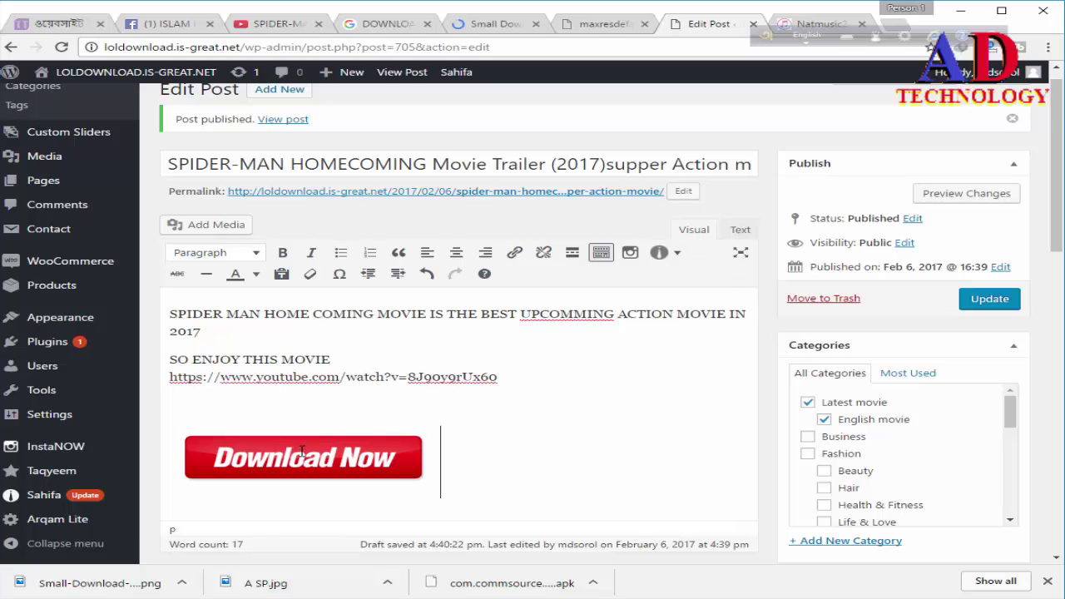
Step: Copy the YouTube link line from the post body, then select the Download Now image
left_click(333, 441)
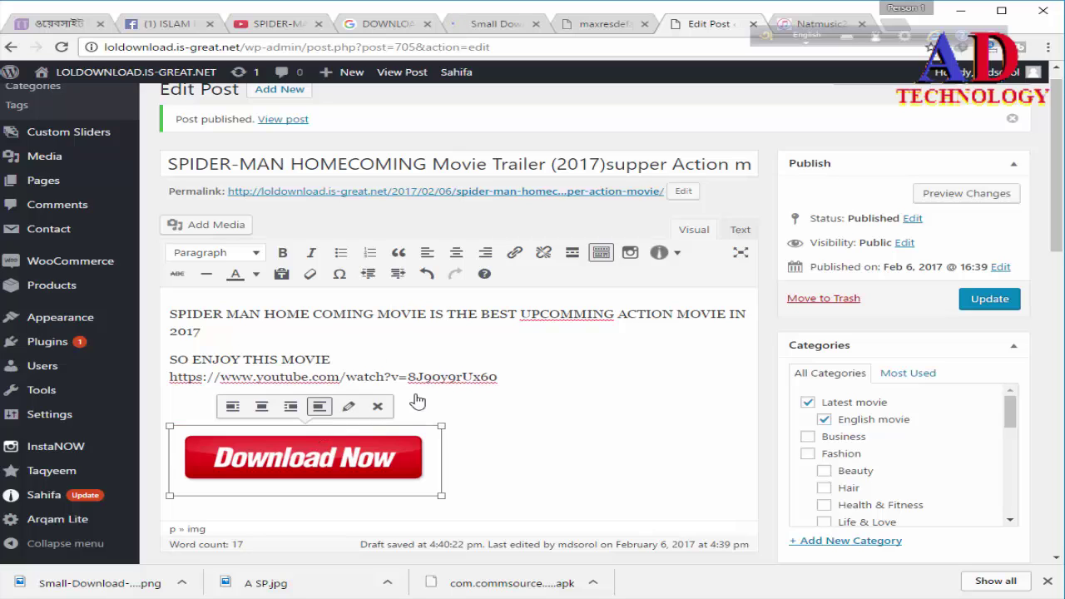
left_click(503, 377)
left_click_drag(502, 377, 169, 379)
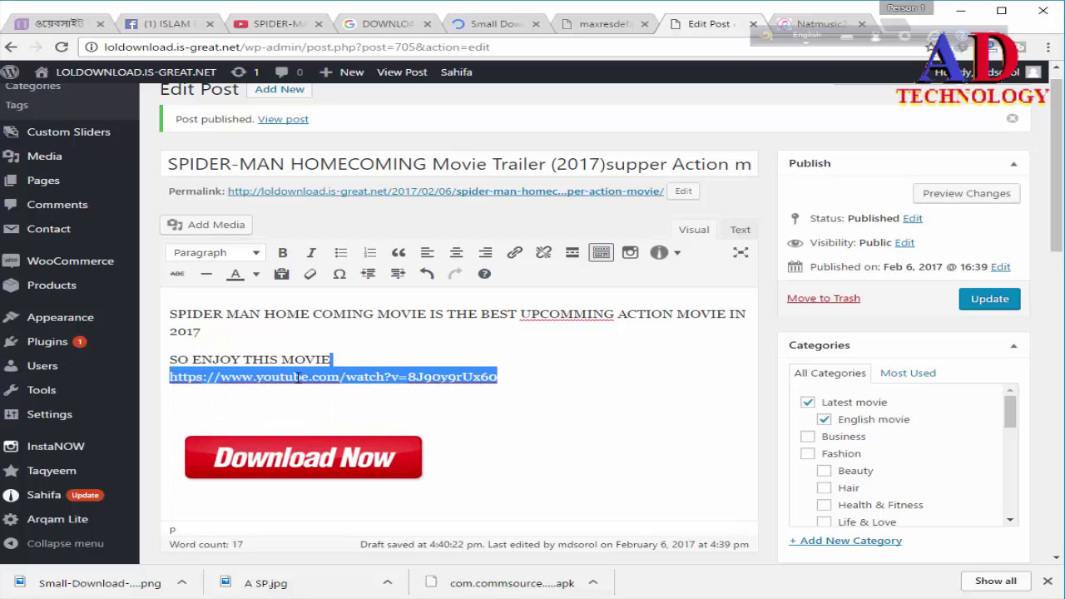
left_click(499, 377)
left_click_drag(500, 377, 167, 380)
right_click(192, 376)
left_click(239, 406)
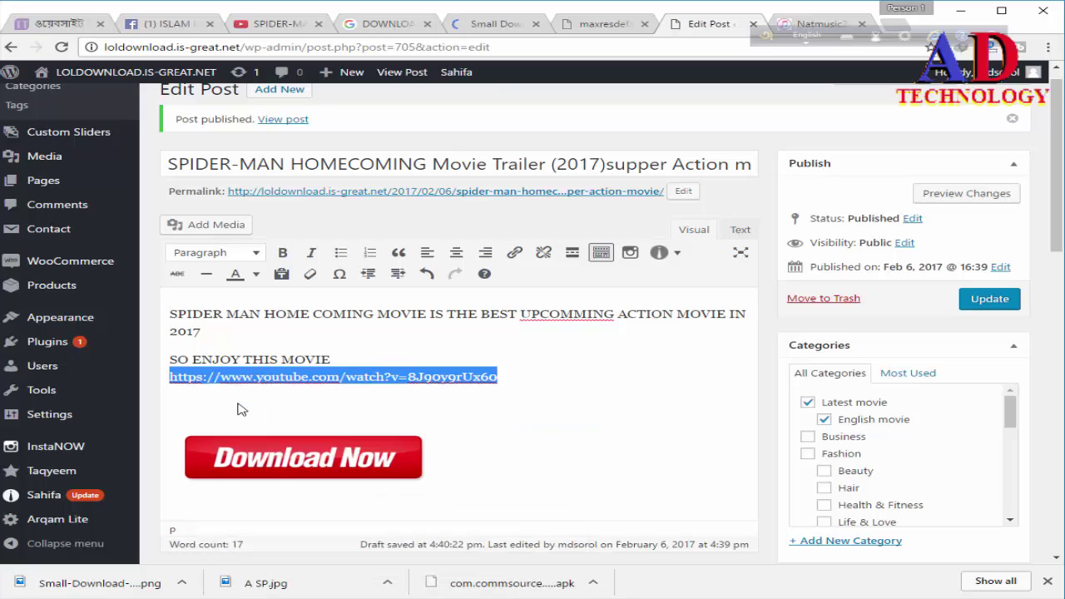
left_click(256, 451)
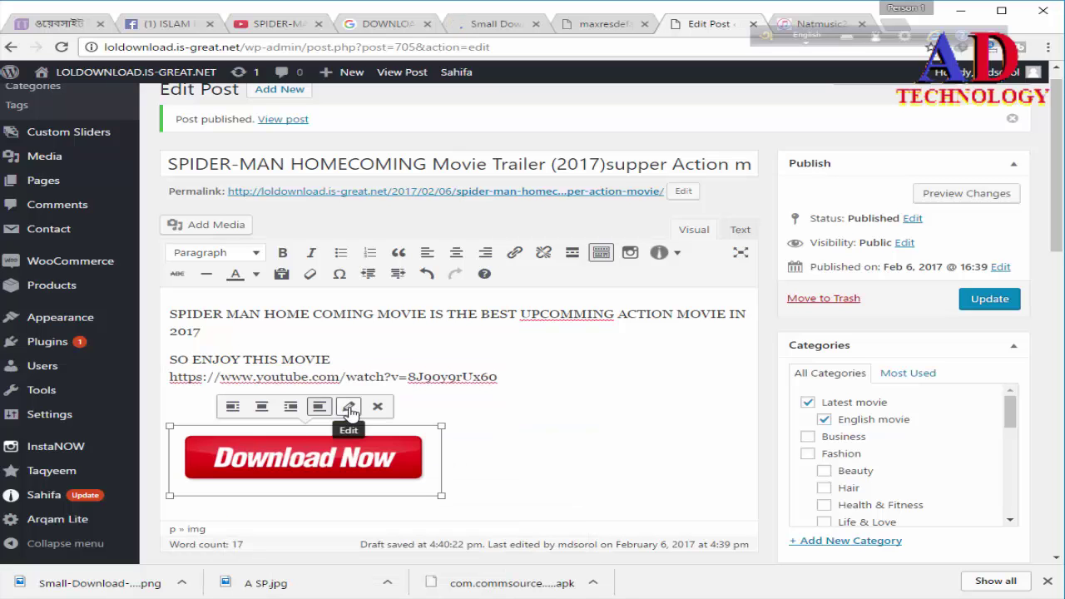
left_click(350, 408)
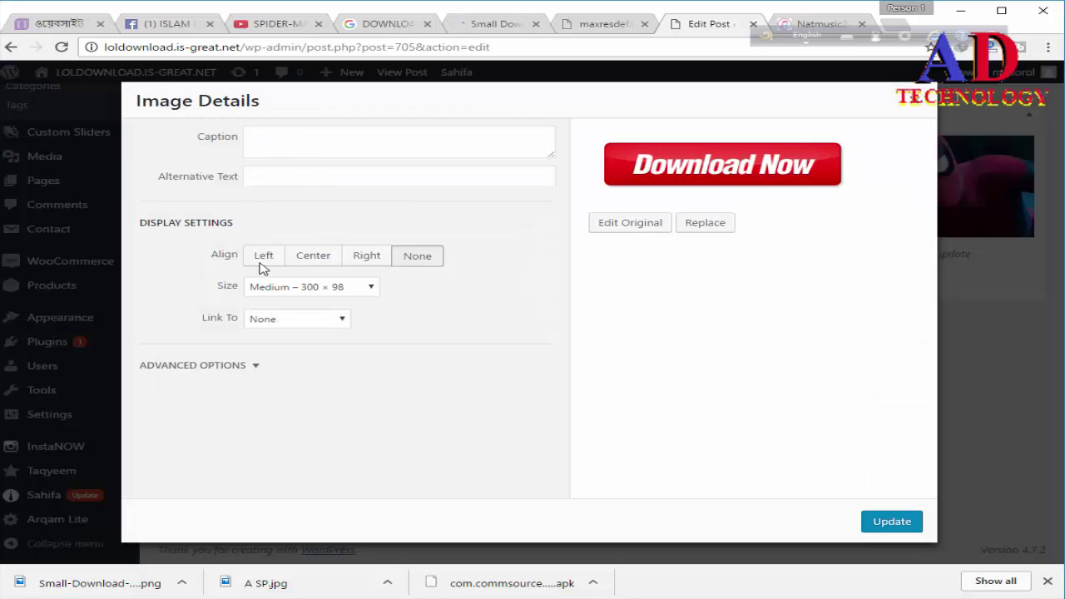
left_click(283, 325)
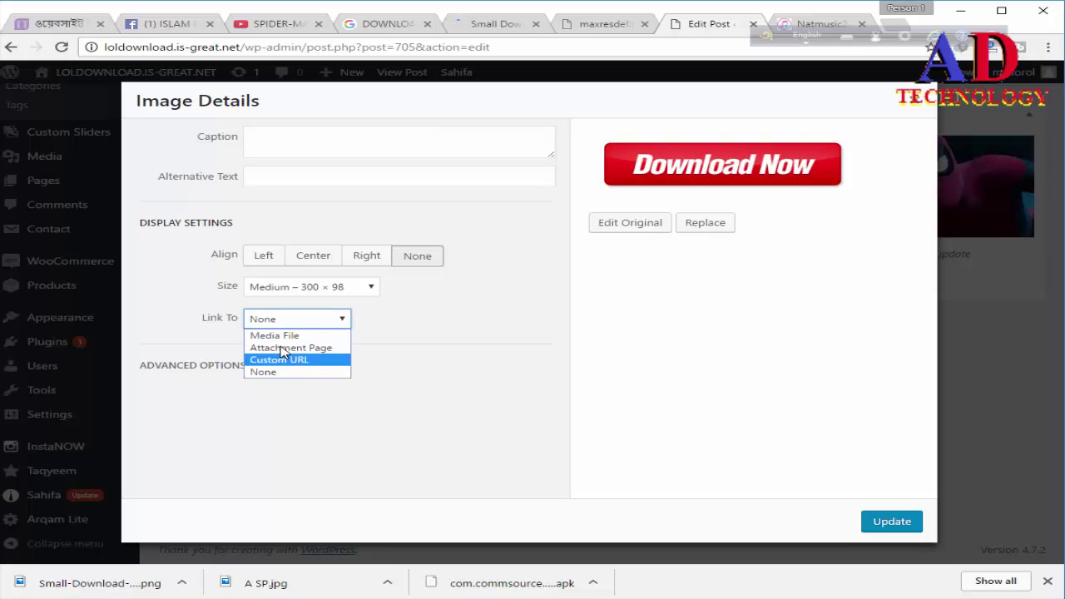
left_click(283, 360)
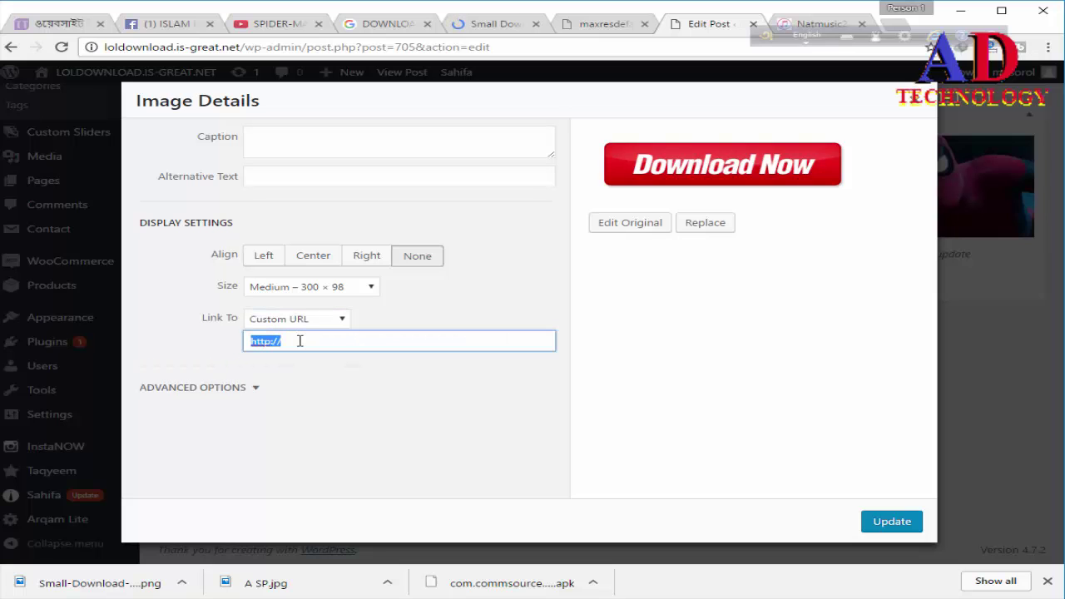
key("ctrl+v")
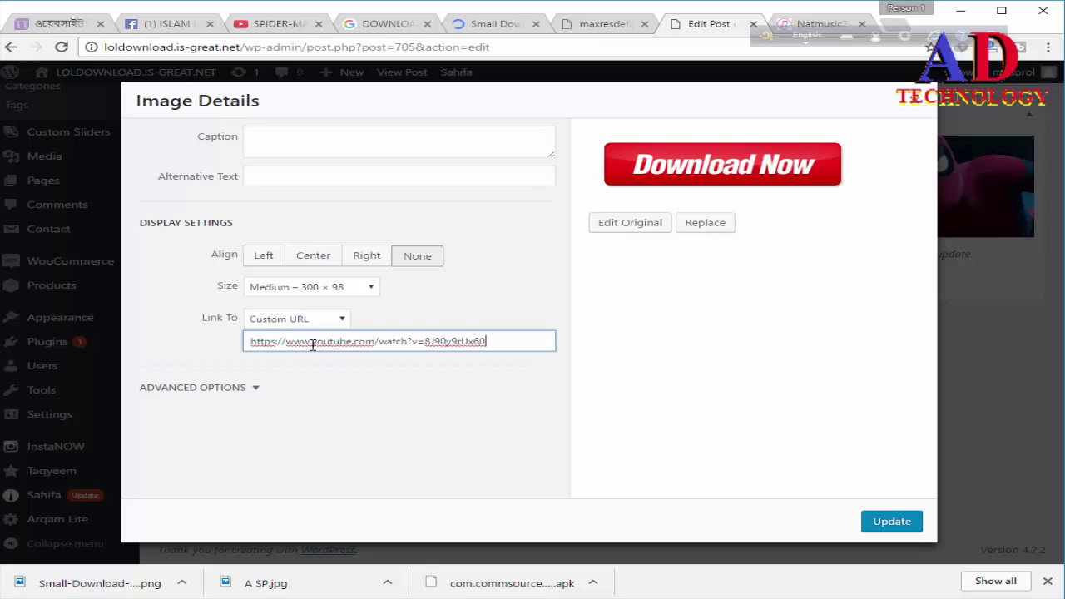
left_click(313, 344)
type("10")
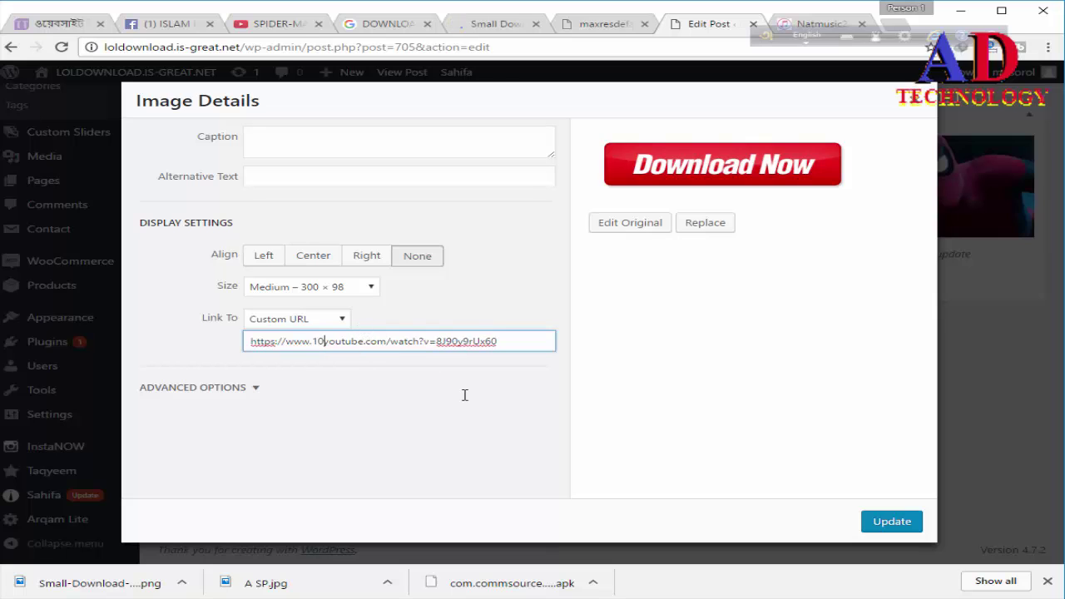
left_click(892, 521)
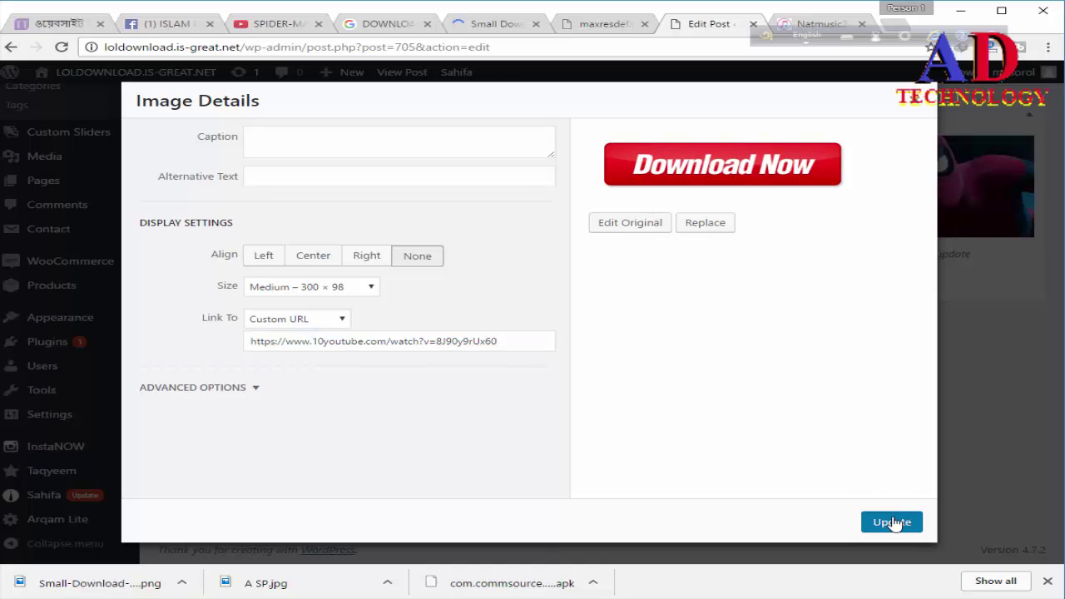
Step: Enable Open link in a new tab under Advanced Options and apply the image settings
left_click(204, 391)
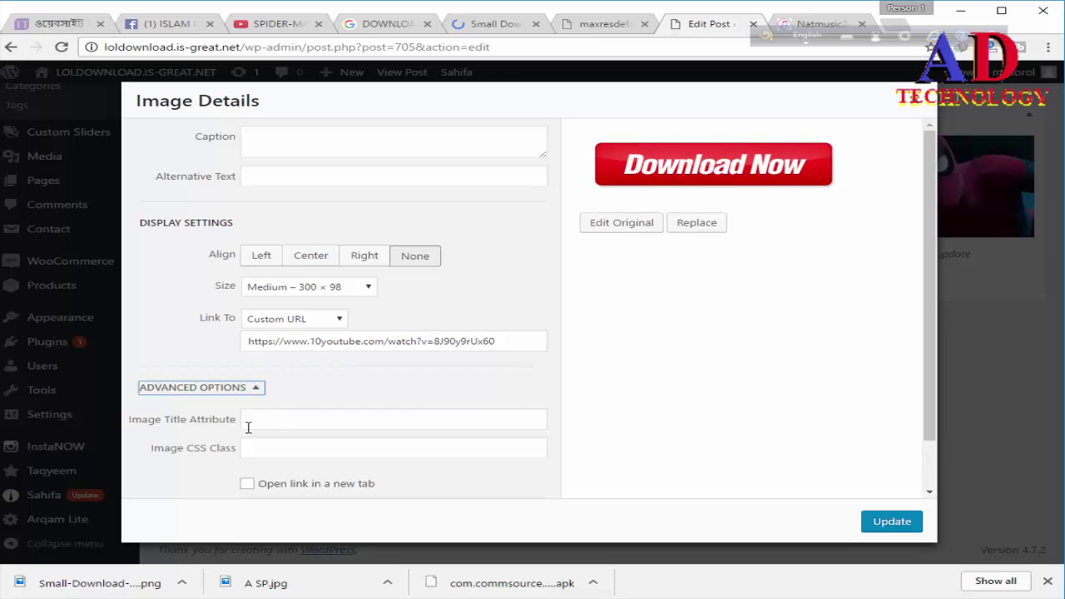
left_click(248, 484)
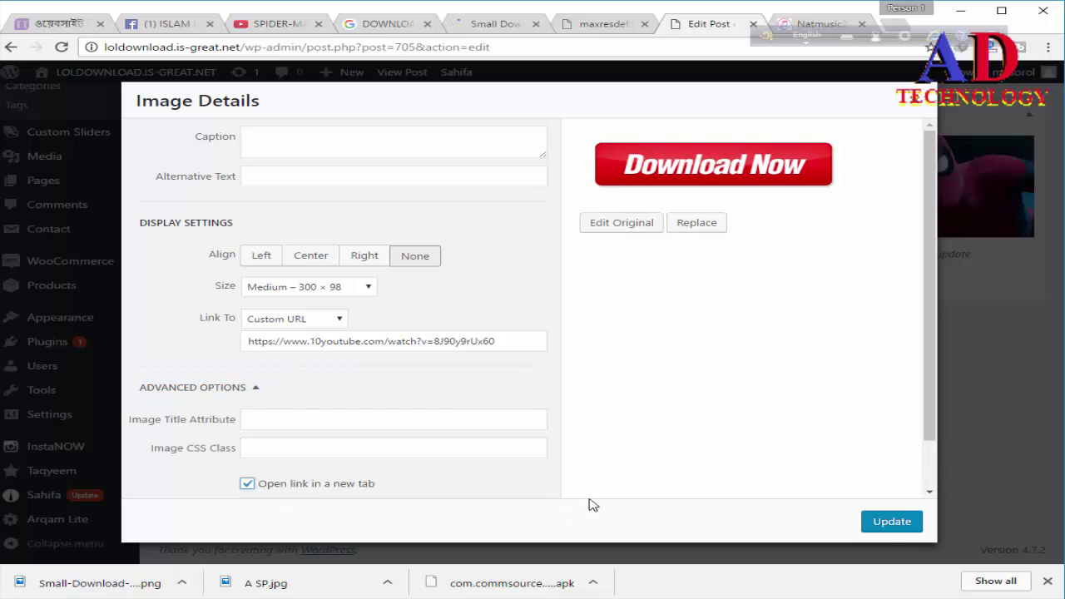
left_click(904, 524)
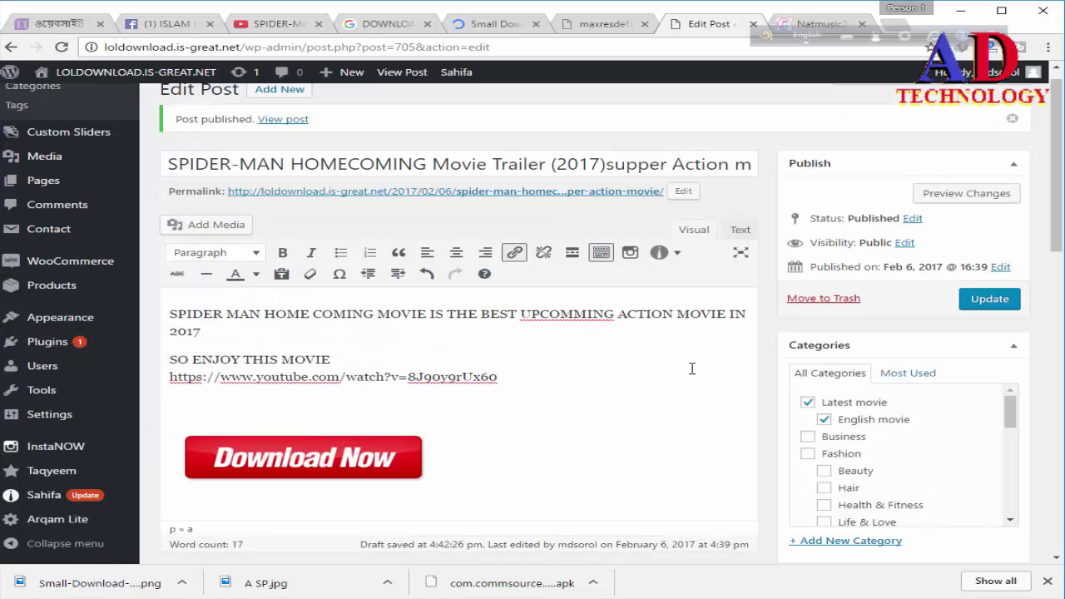
Step: Save the updated Spider-Man post and view it on the live site
left_click(976, 302)
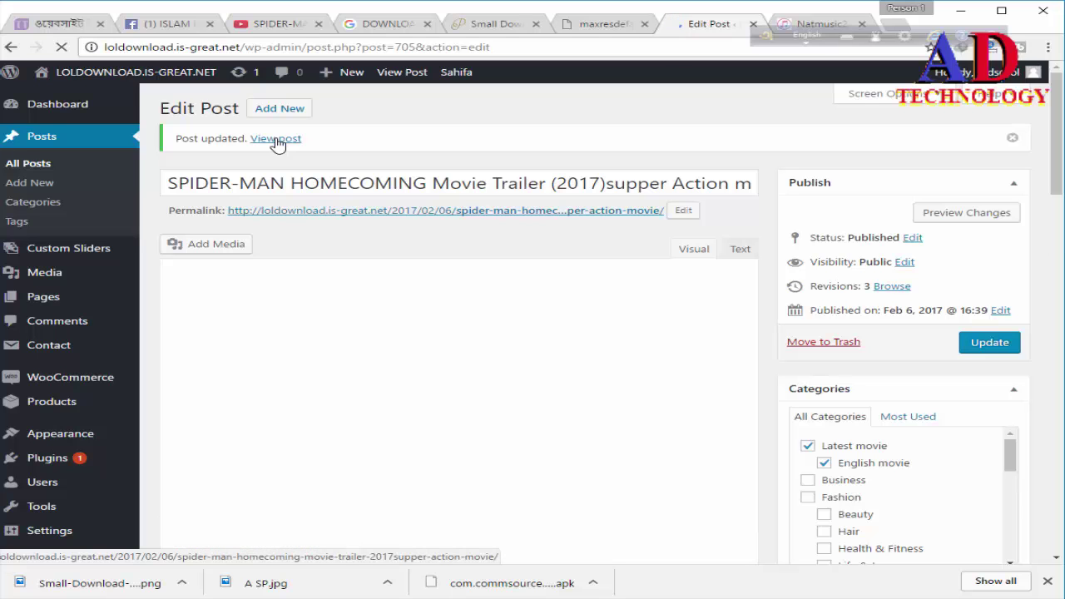
left_click(277, 141)
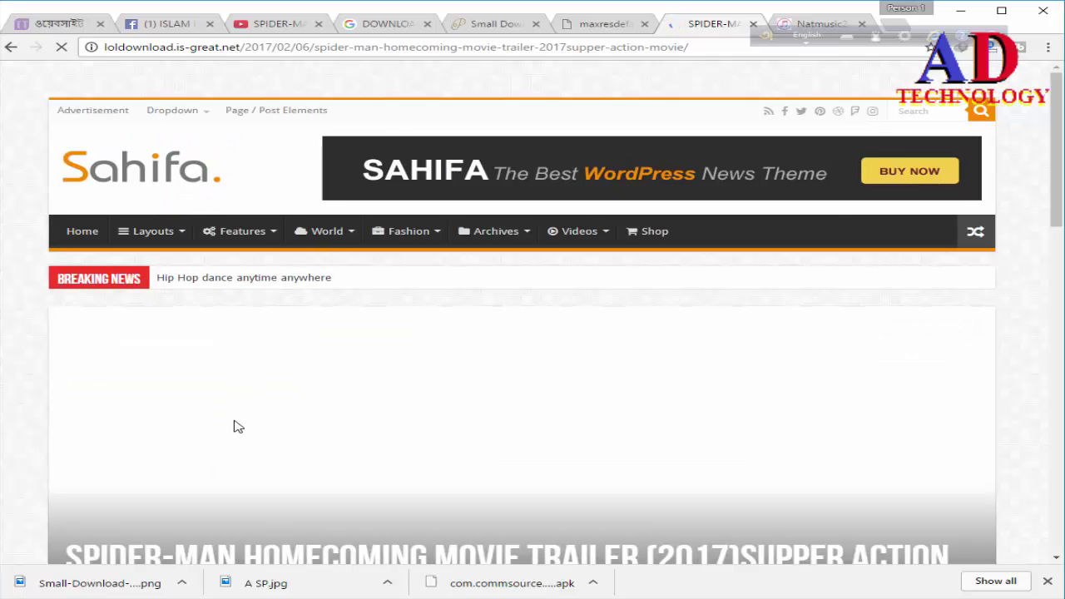
Step: Scroll through the live post down to the embedded trailer and Download Now button
scroll(242, 432, "down", 2)
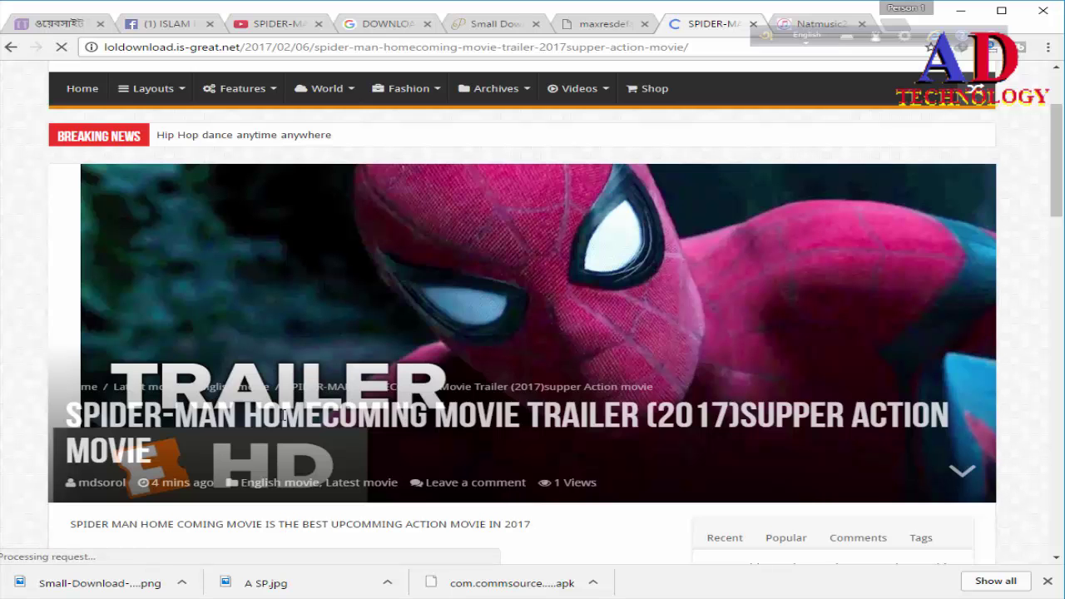
scroll(283, 416, "down", 1)
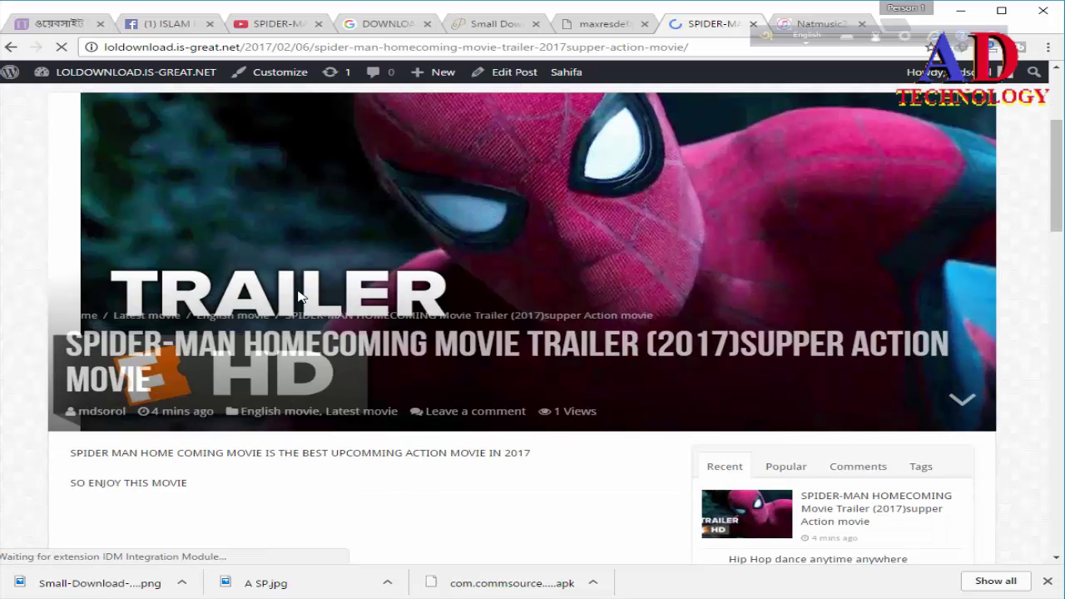
scroll(300, 295, "down", 2)
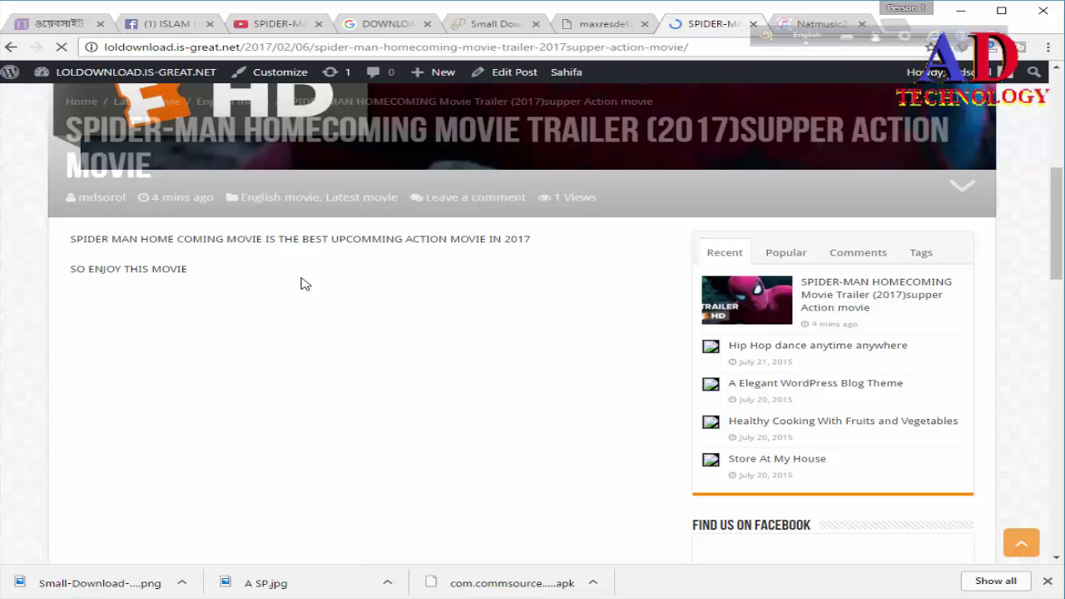
scroll(414, 321, "up", 1)
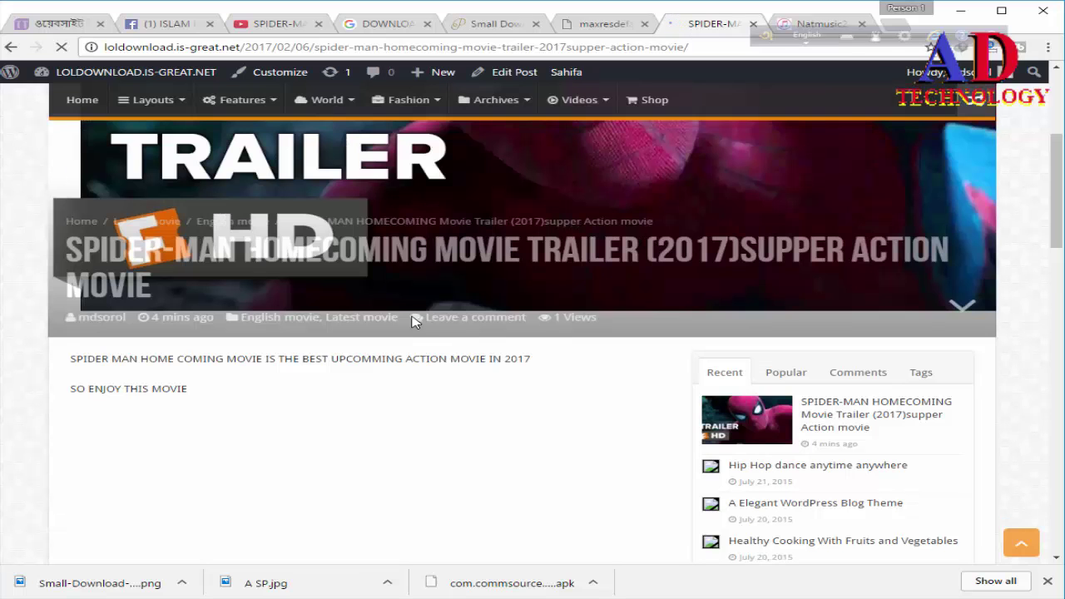
scroll(370, 275, "up", 1)
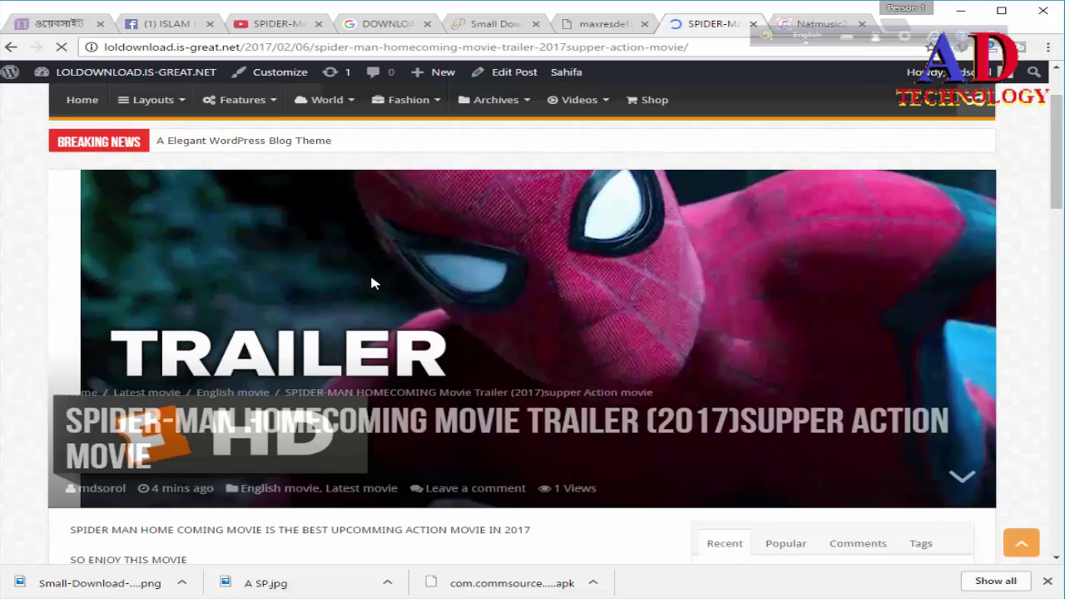
scroll(345, 388, "up", 1)
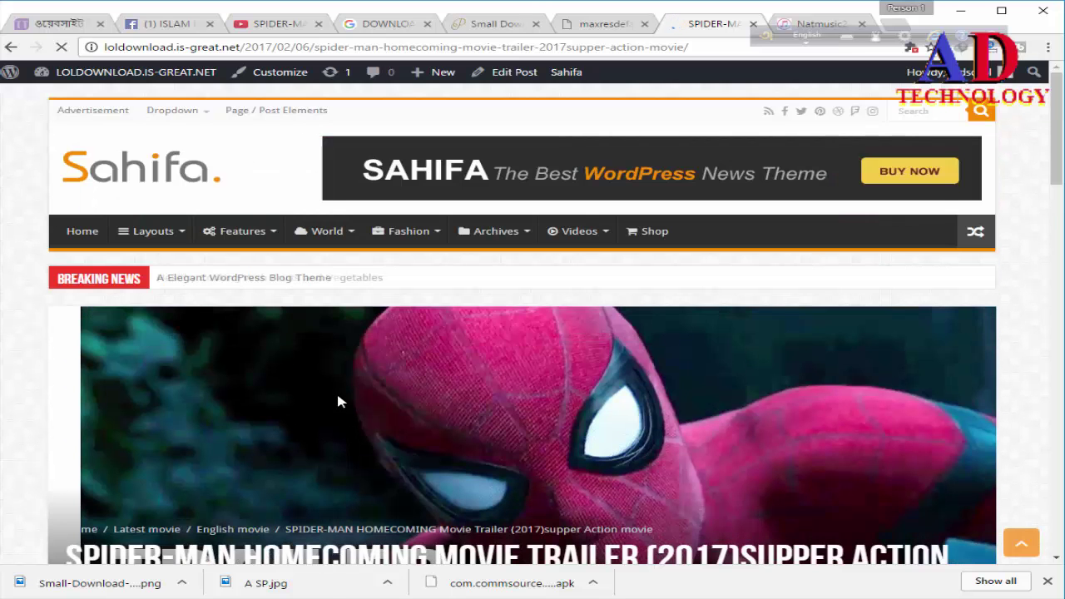
scroll(350, 379, "down", 1)
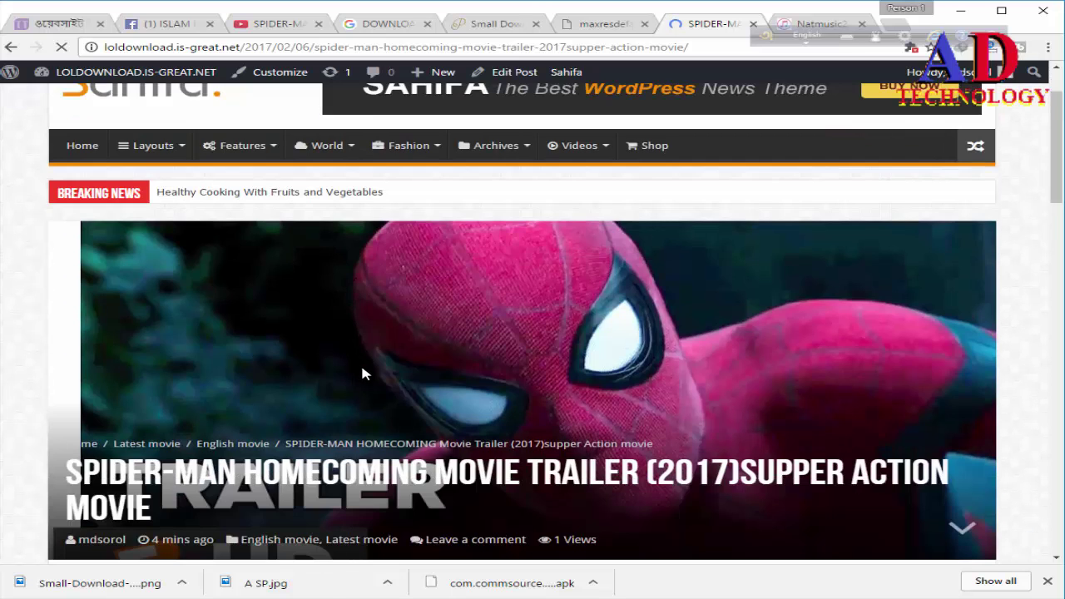
scroll(361, 383, "down", 10)
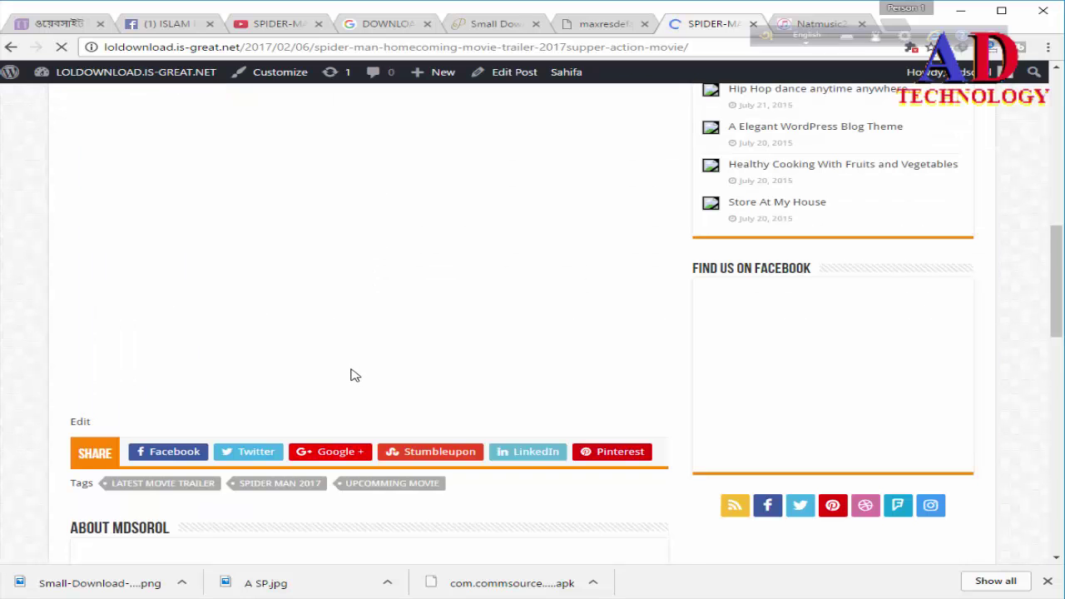
scroll(351, 374, "down", 2)
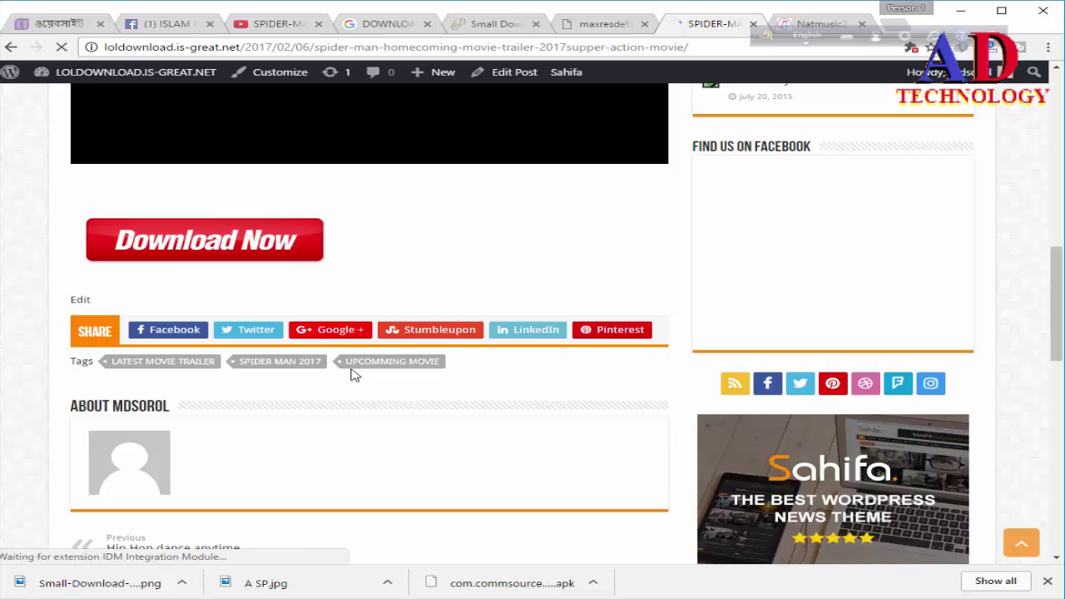
scroll(351, 375, "up", 3)
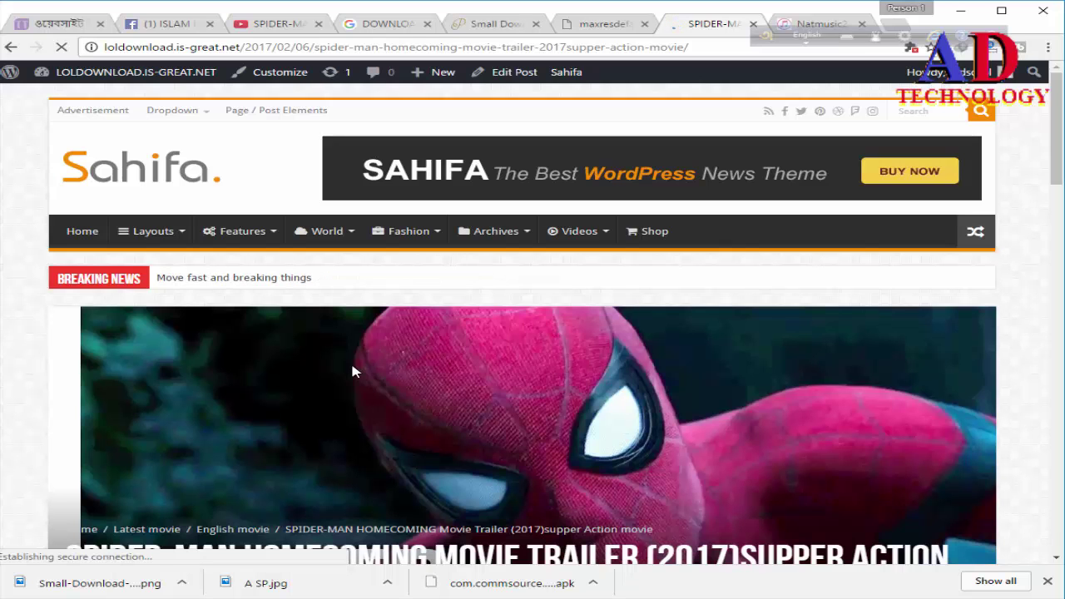
scroll(353, 372, "down", 3)
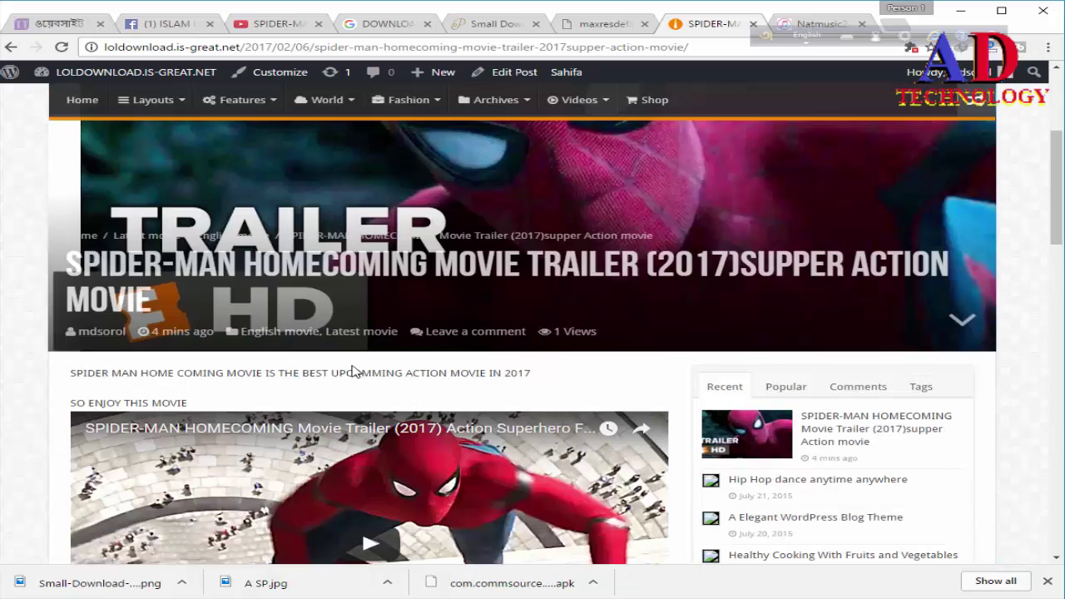
scroll(372, 360, "down", 3)
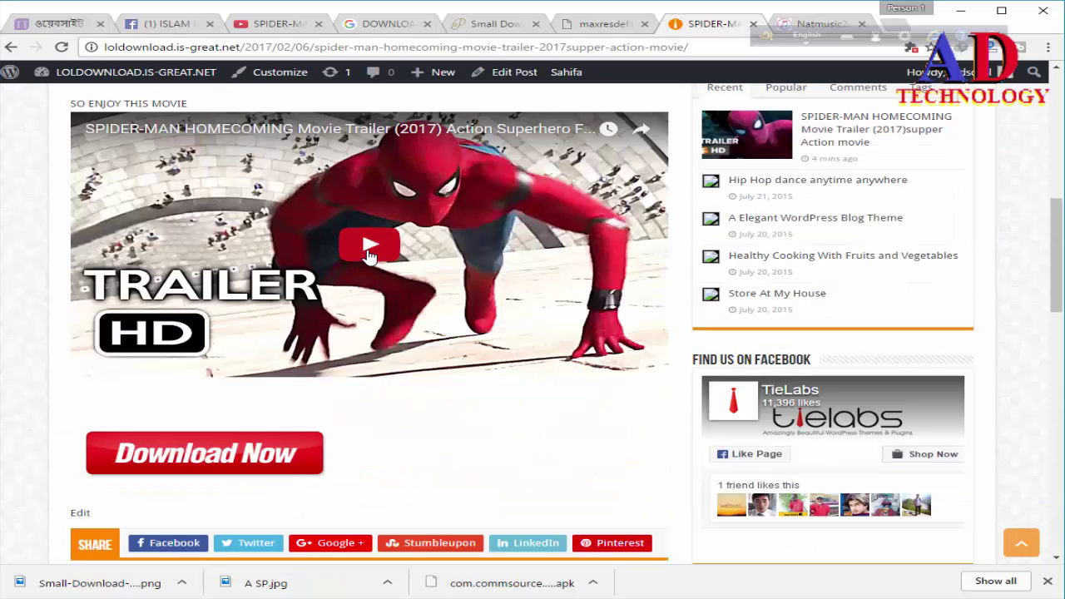
Step: Play and pause the embedded Spider-Man trailer, then follow the Download Now image link
left_click(369, 250)
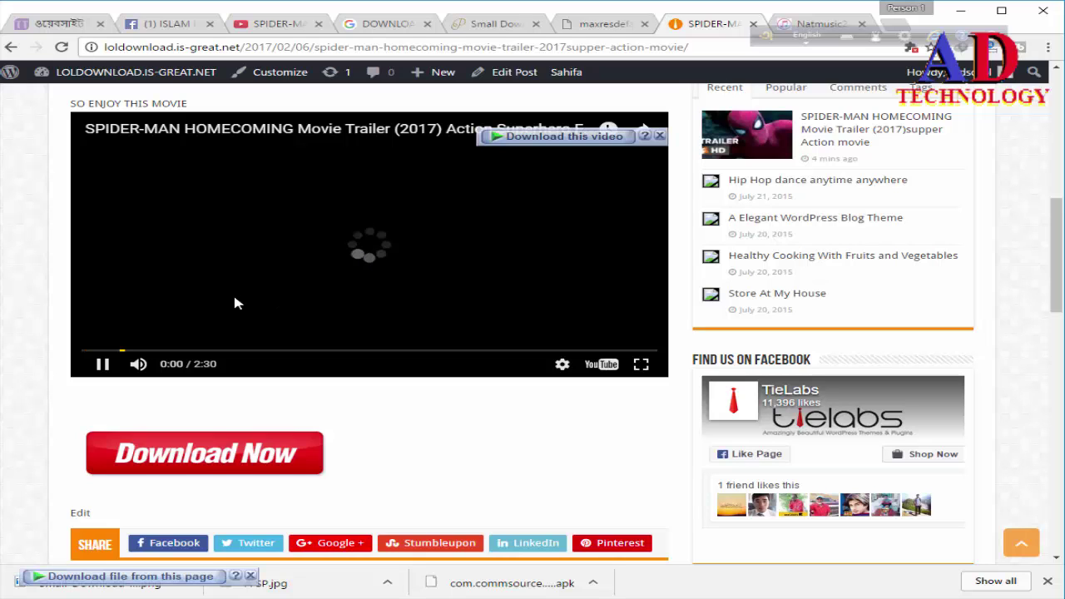
left_click(103, 368)
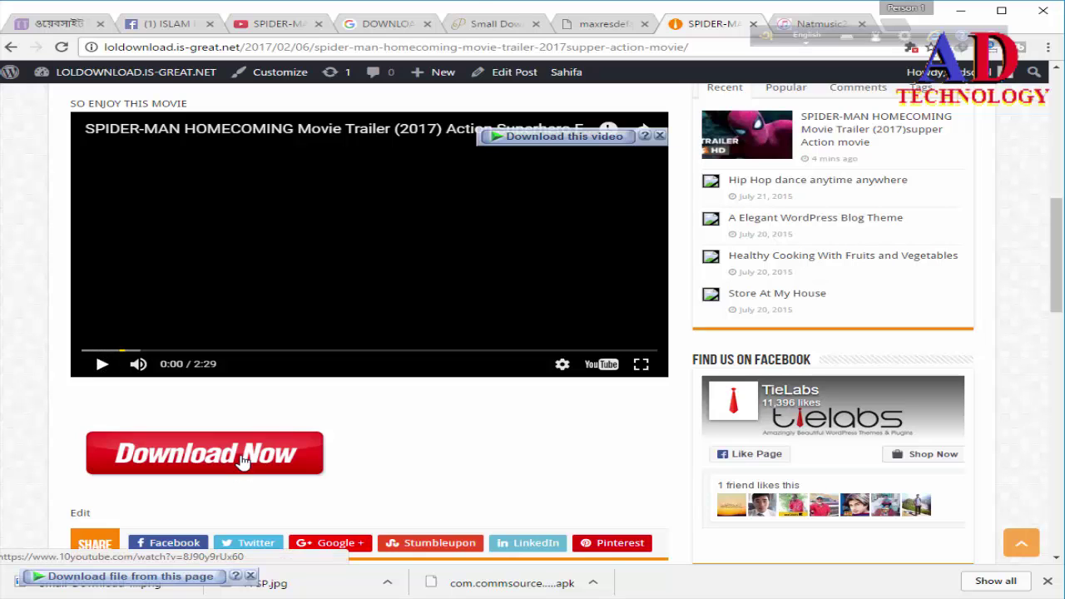
left_click(241, 460)
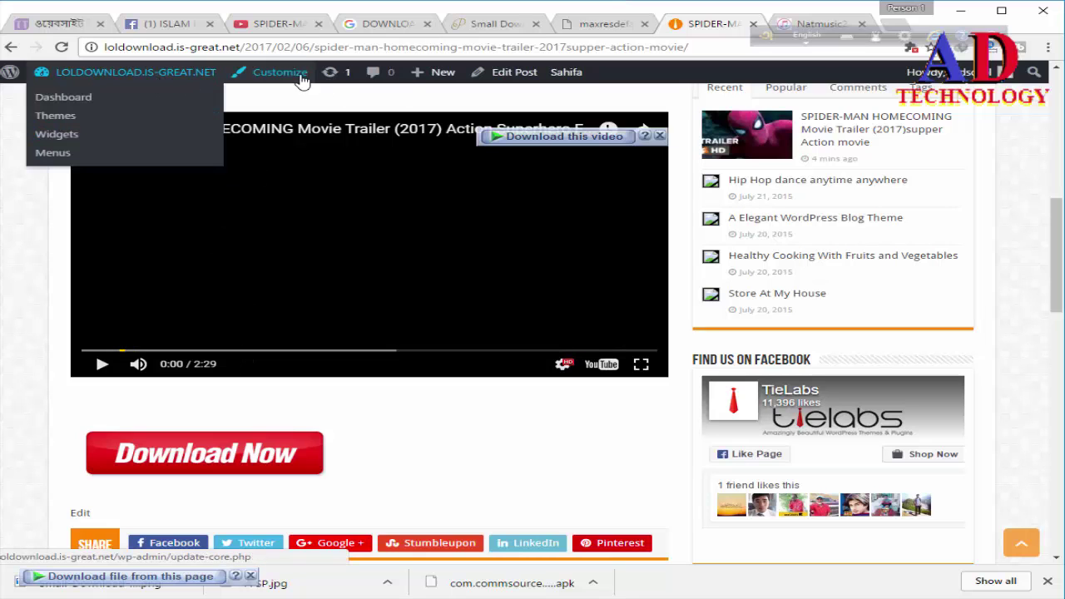
Step: Return to the WordPress admin Dashboard via the site name menu in the admin bar
mouse_move(179, 77)
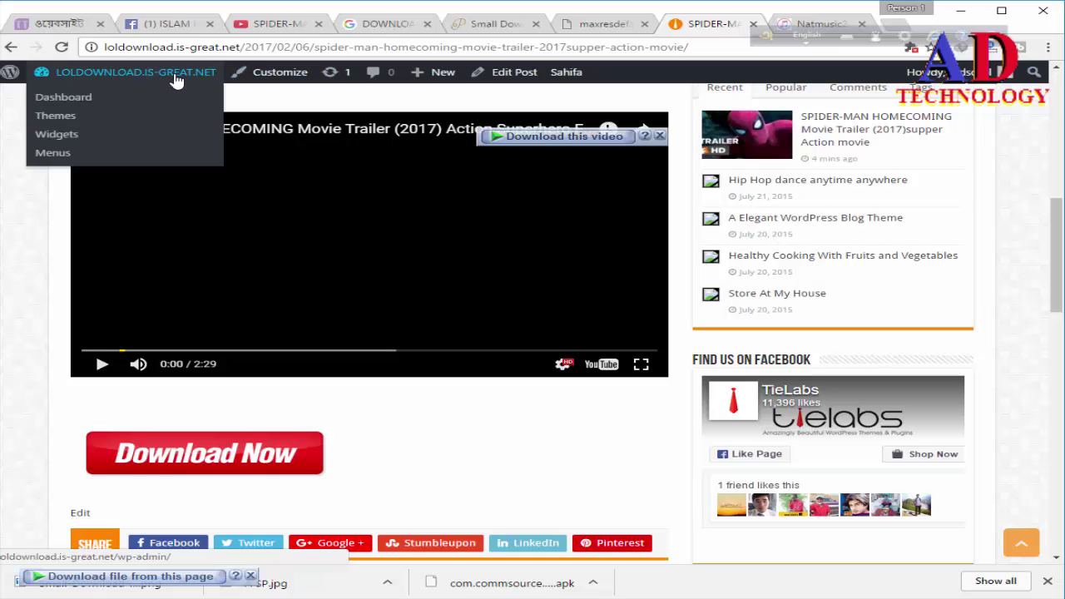
left_click(86, 100)
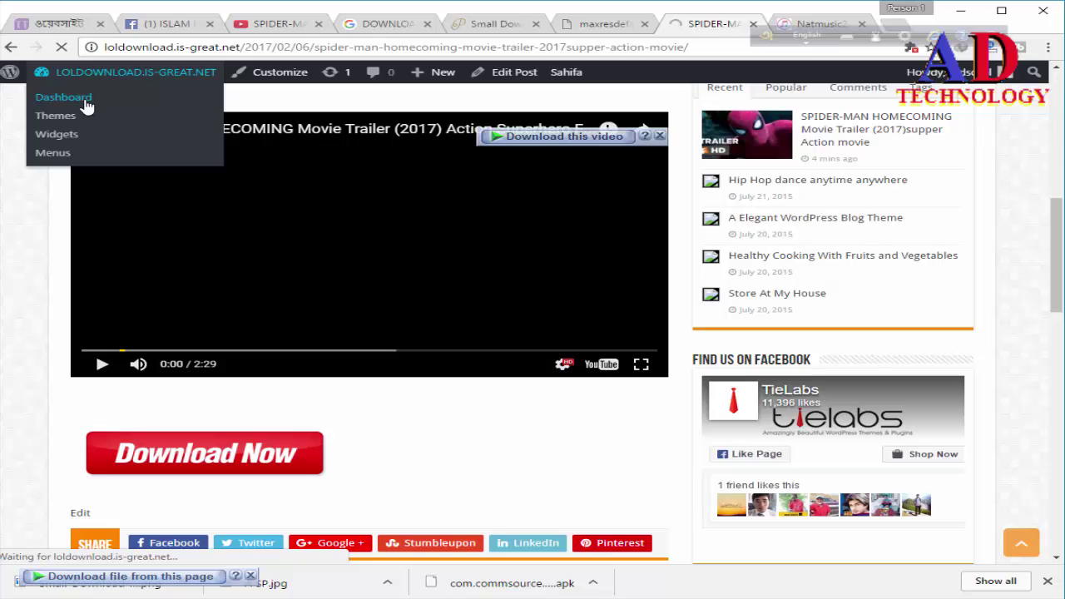